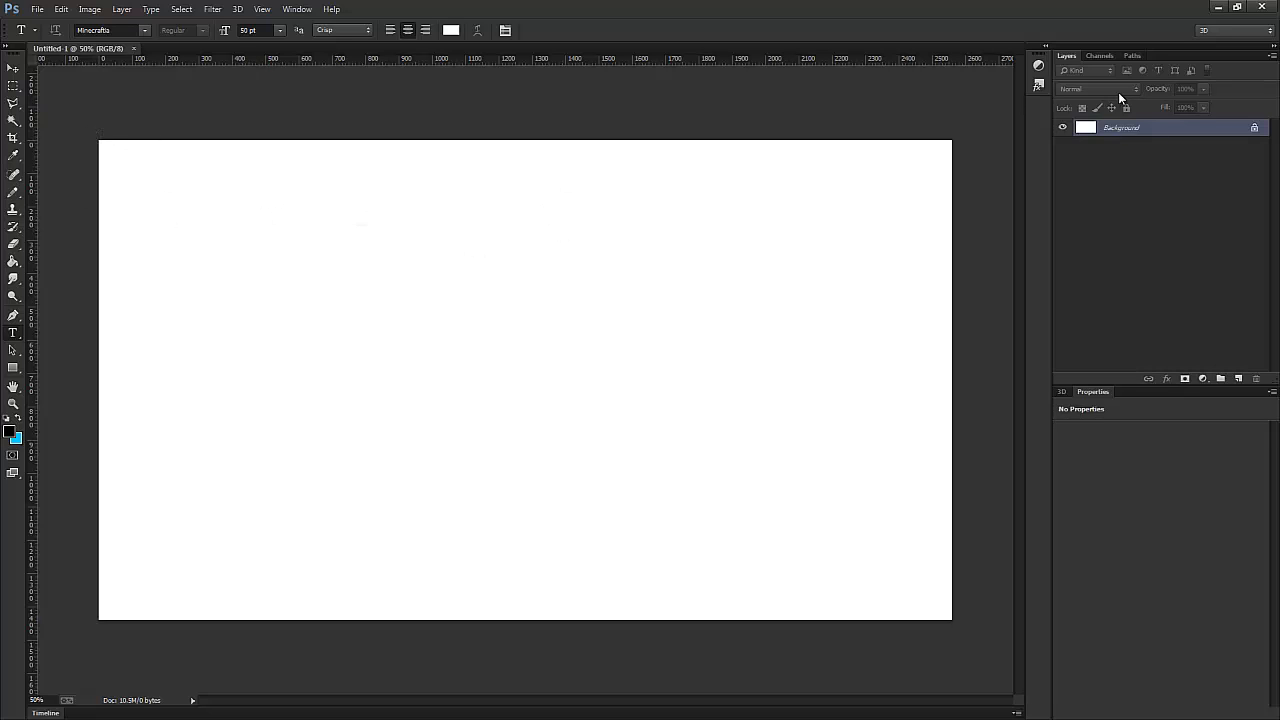
- Convert the locked Background into a normal layer, hide it, and add a new empty layer above it
left_click(1254, 128)
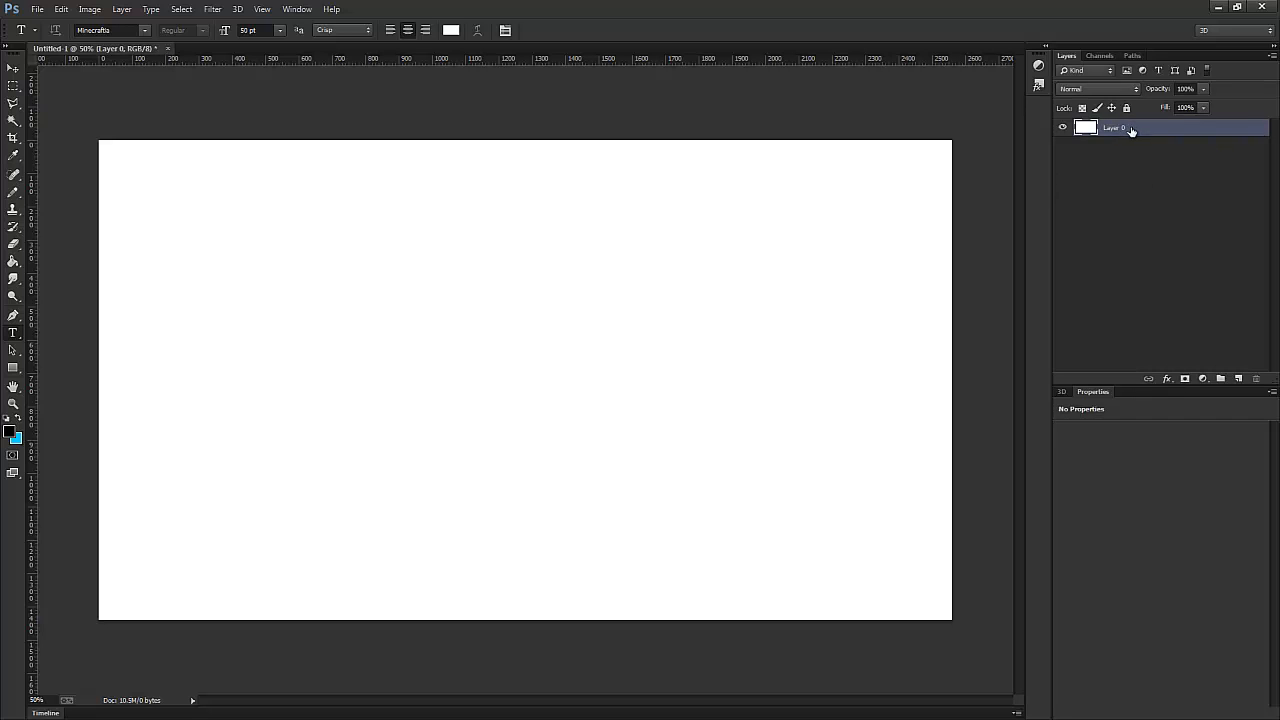
left_click(1062, 127)
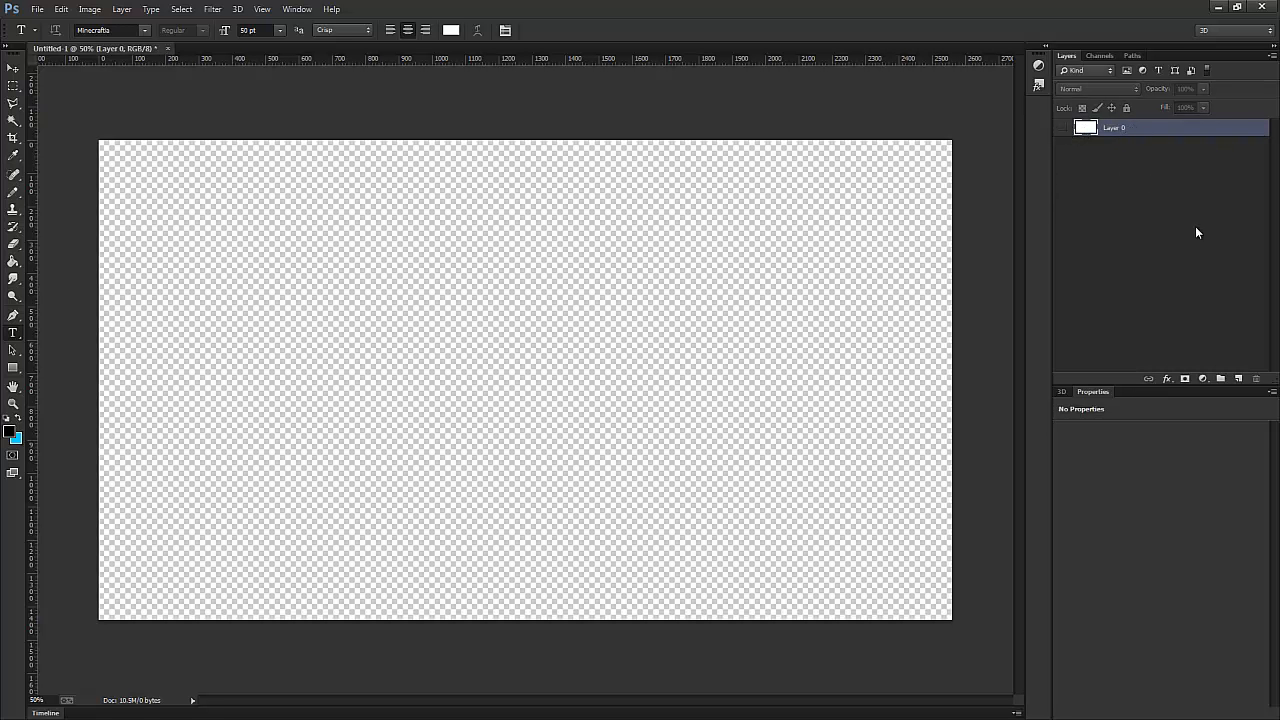
left_click(1238, 379)
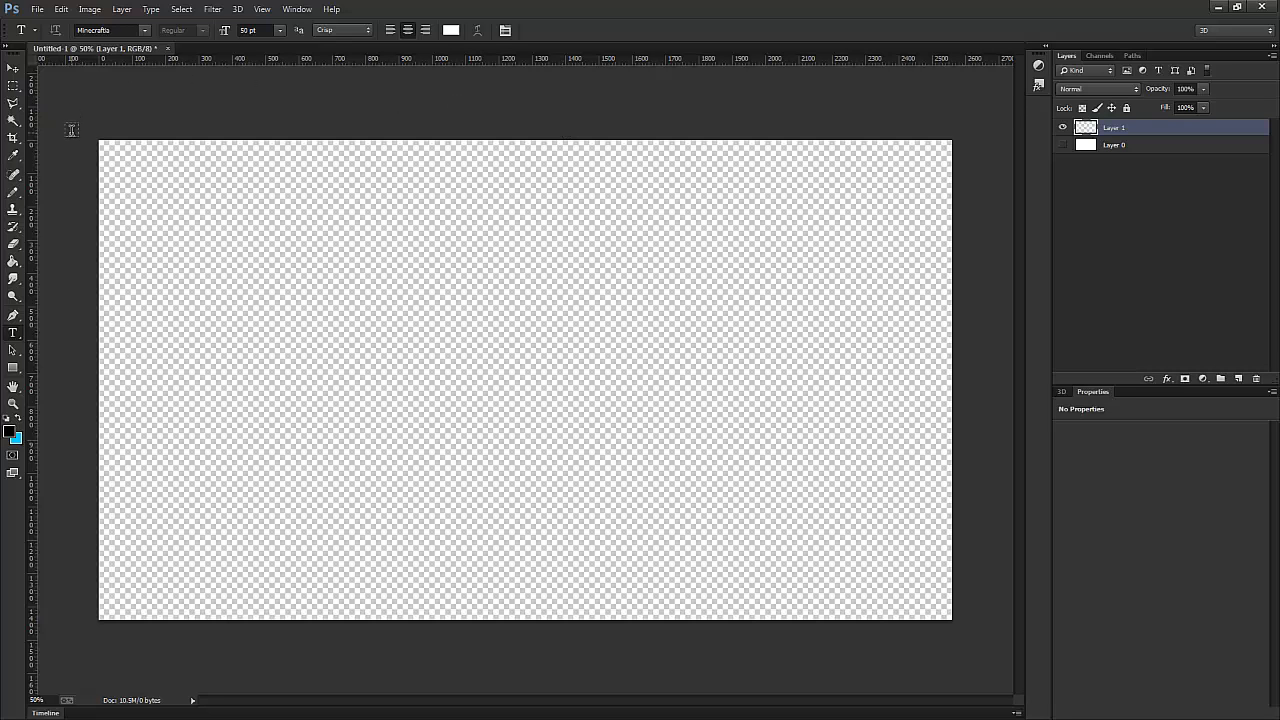
- In Minecraft Skin Viewer, load the skin by the player's username and turn the character to a slightly angled front view
left_click_drag(0, 203, 519, 197)
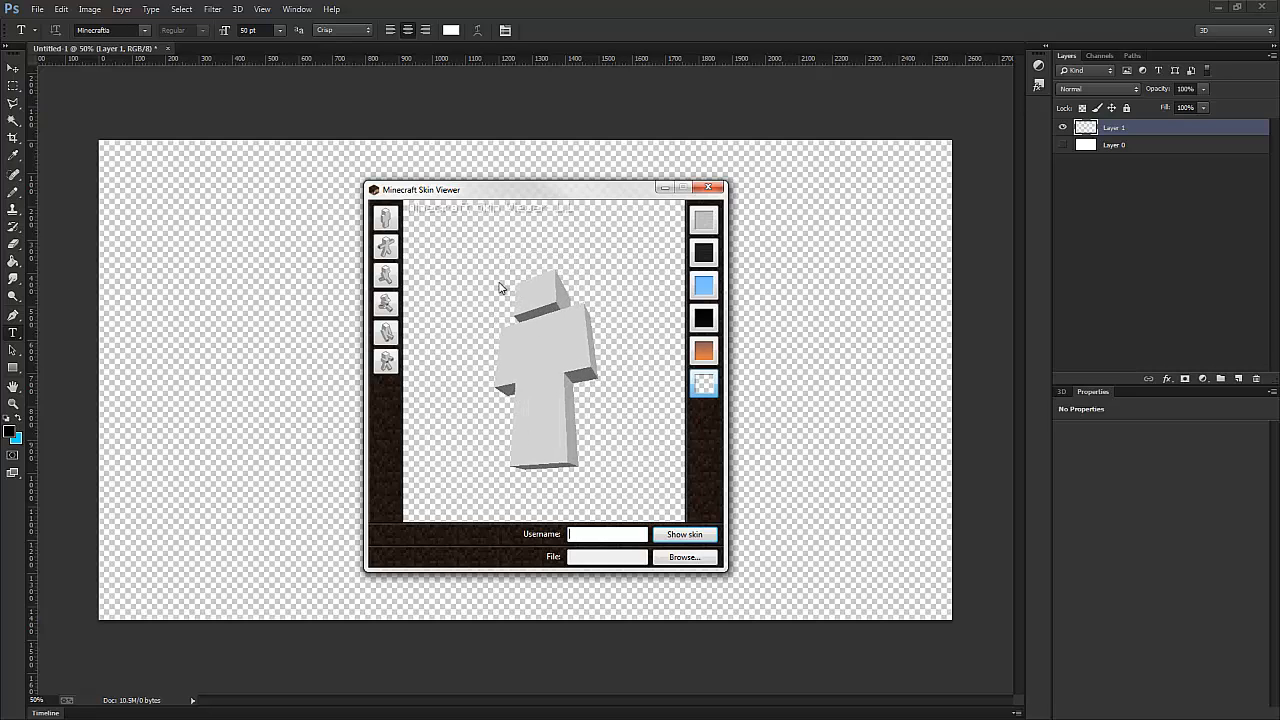
mouse_move(484, 338)
left_mouse_down()
mouse_move(585, 354)
mouse_move(497, 330)
left_mouse_up()
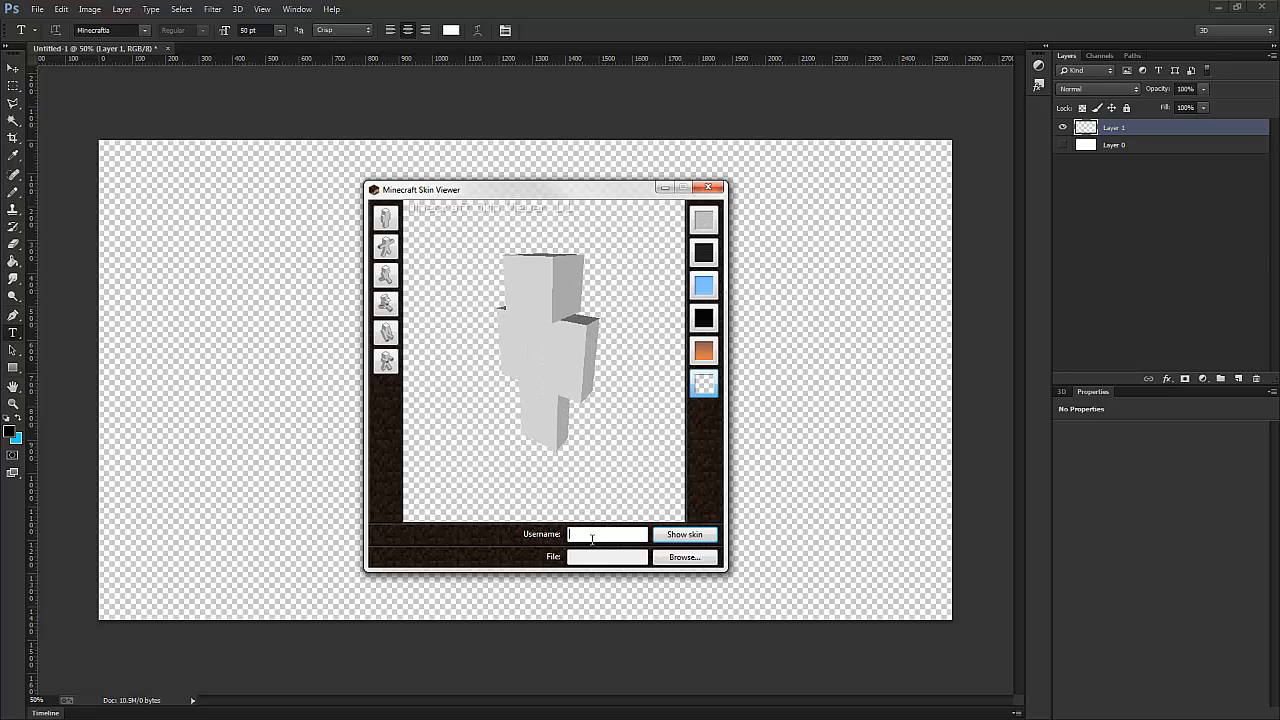
type("DbzMaster136")
key("Return")
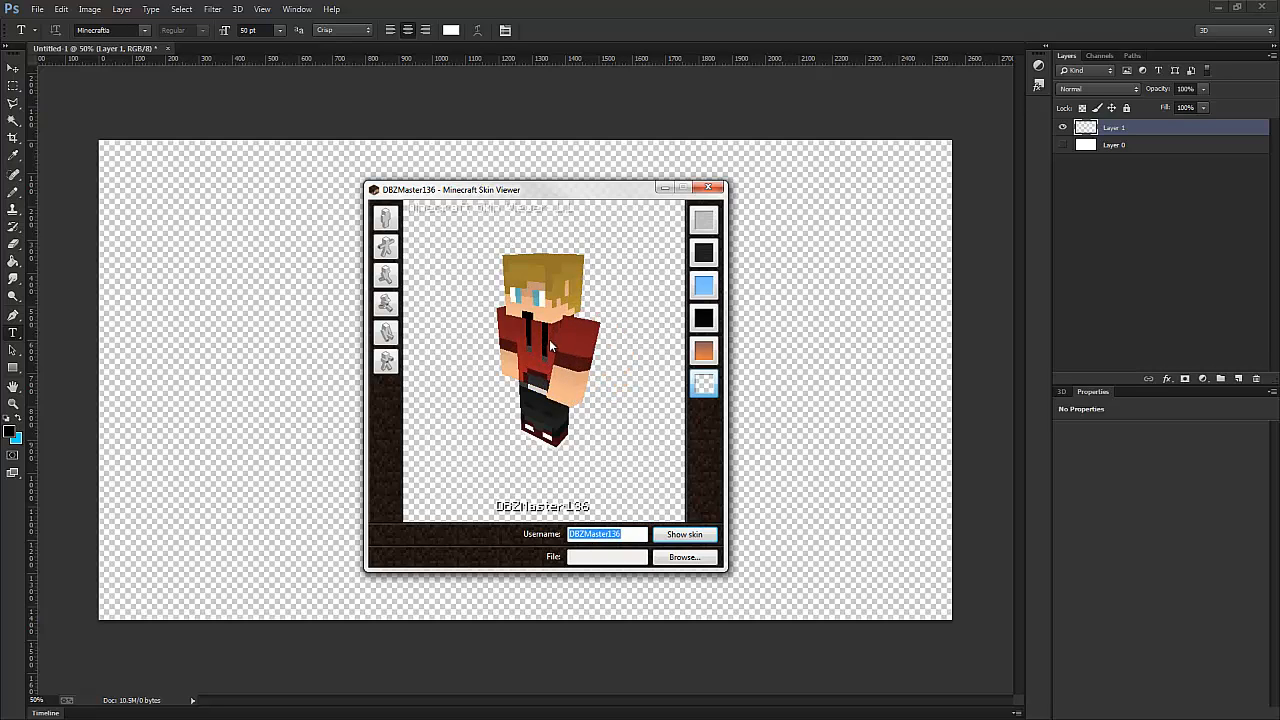
mouse_move(541, 348)
left_mouse_down()
mouse_move(564, 331)
mouse_move(594, 345)
mouse_move(560, 350)
mouse_move(603, 354)
mouse_move(503, 331)
mouse_move(575, 338)
mouse_move(548, 333)
left_mouse_up()
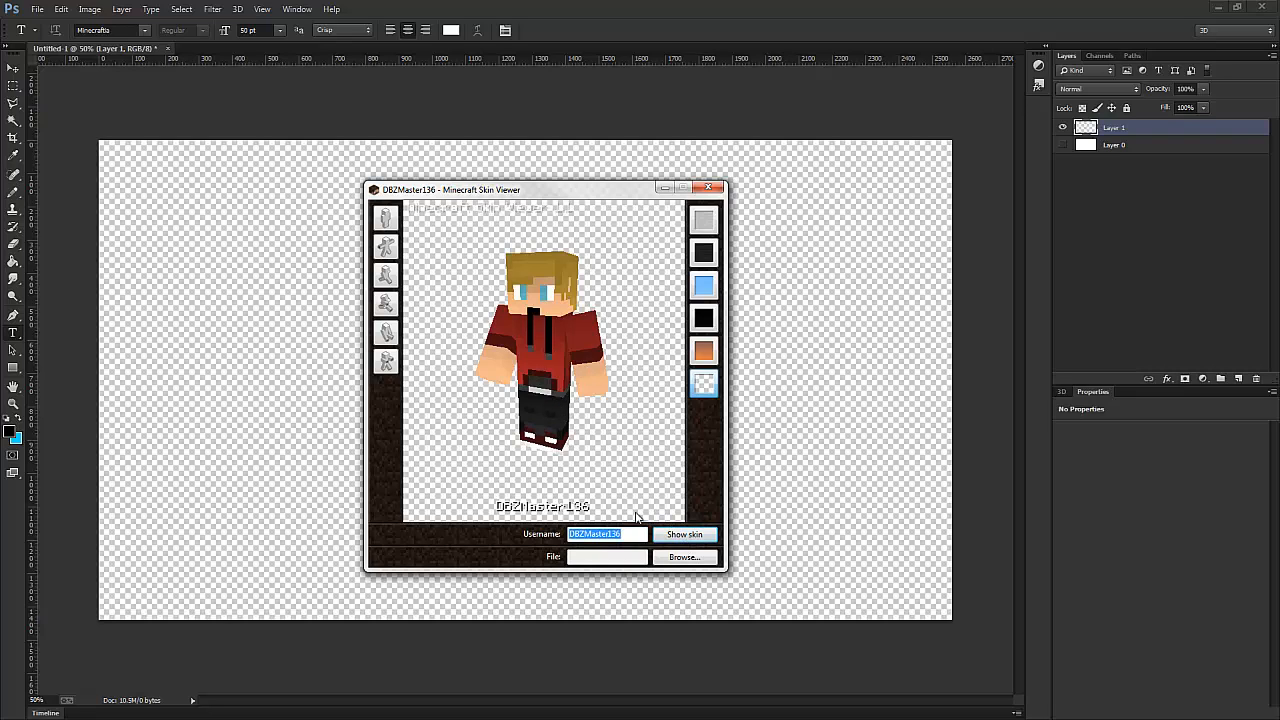
- Save the posed character to the Desktop as the PNG image "Z's skin.png", replacing the existing file, and minimize the viewer
right_click(547, 348)
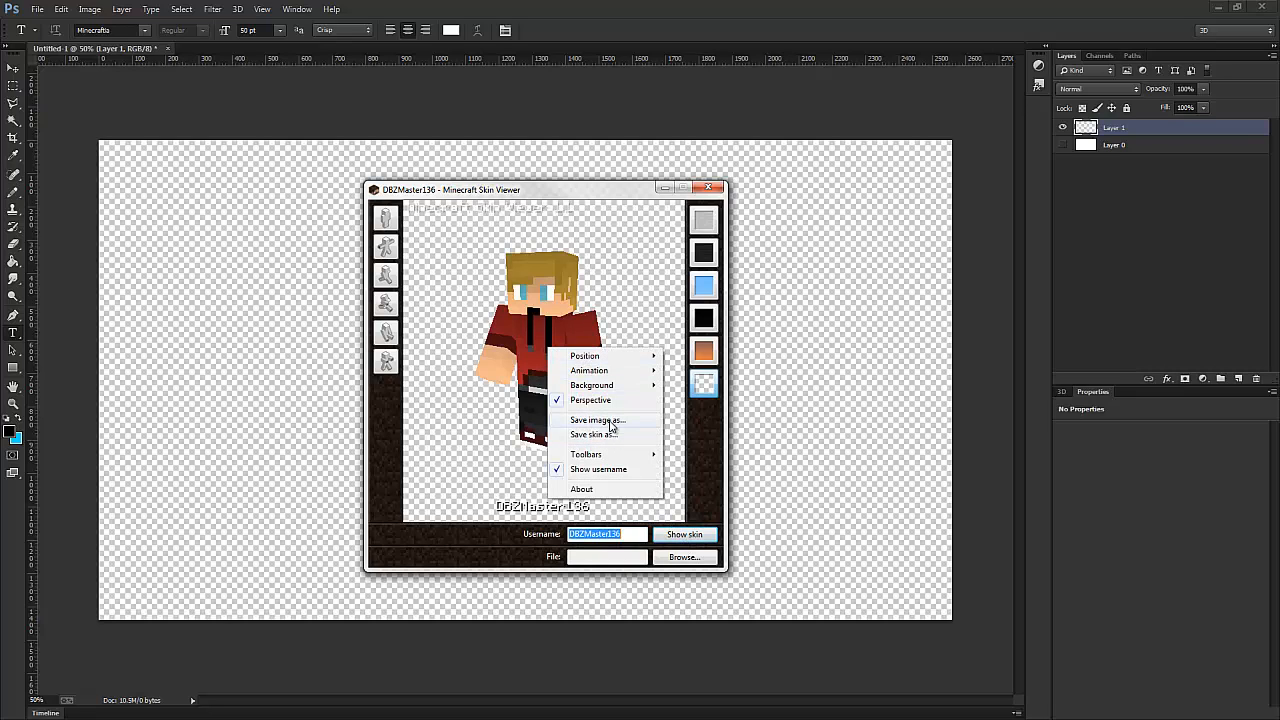
left_click(610, 421)
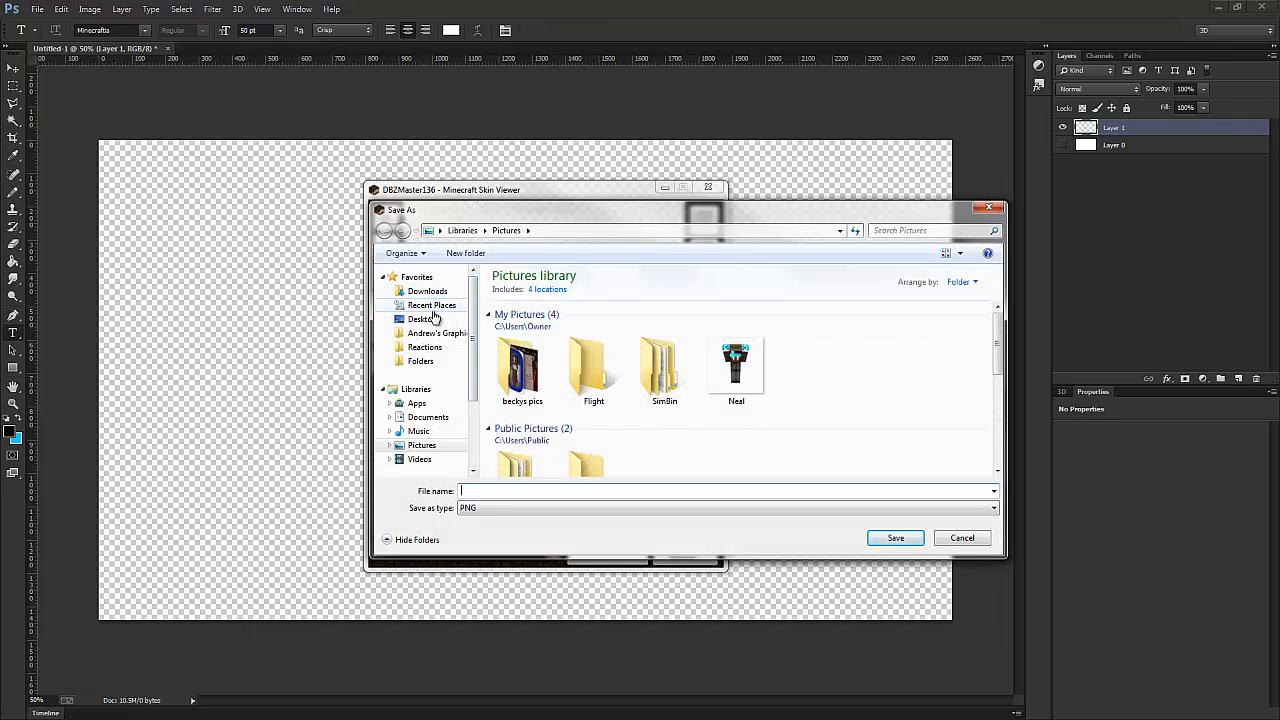
left_click(440, 319)
left_click(700, 489)
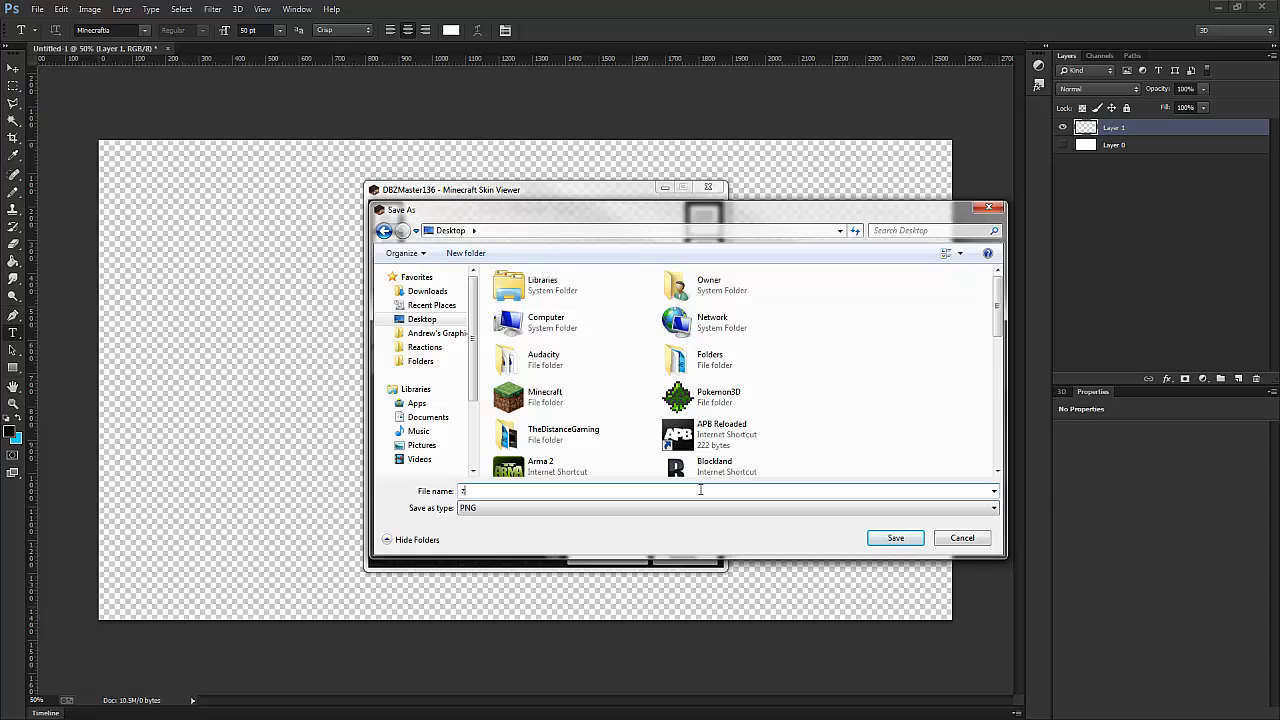
key("Down")
key("Return")
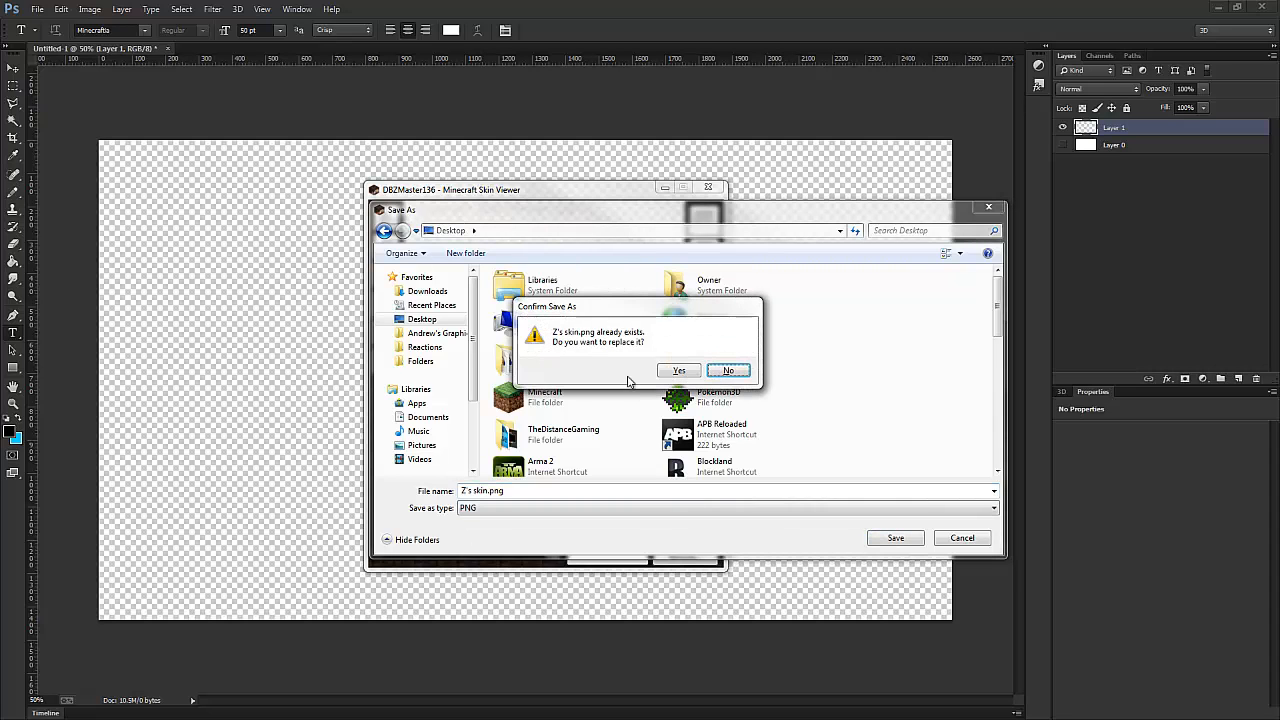
left_click(668, 368)
left_click(664, 187)
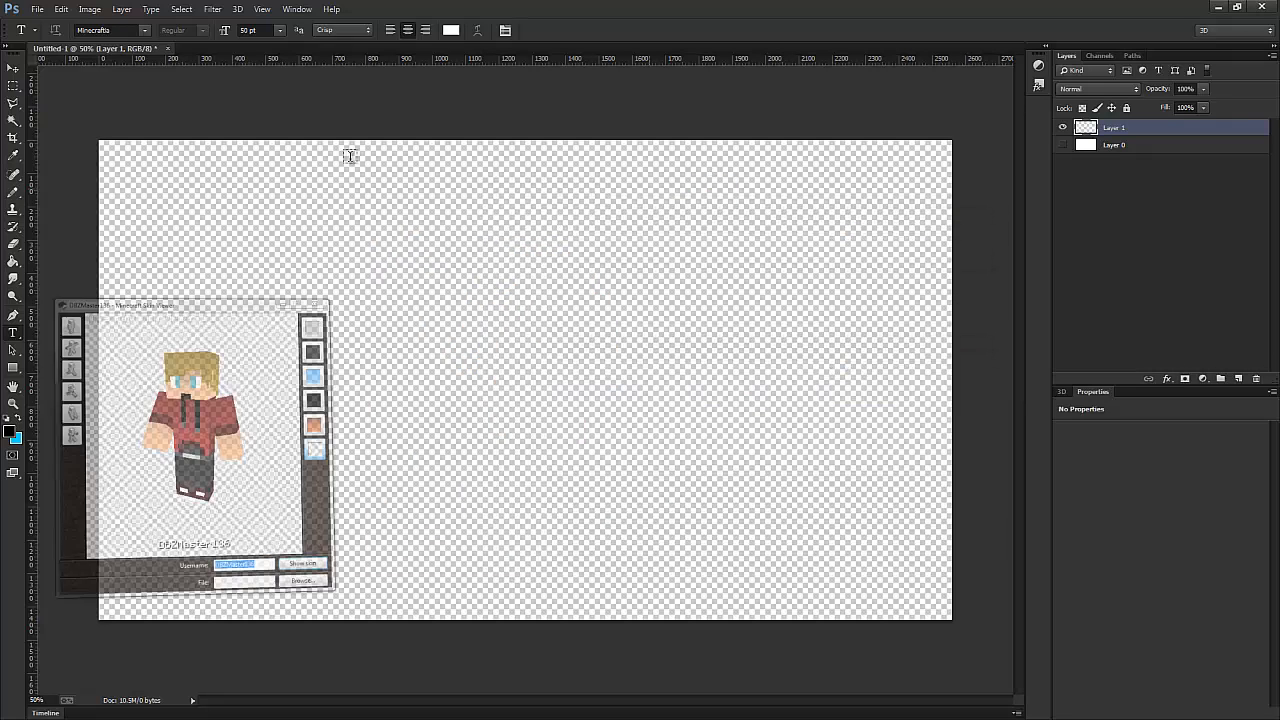
- Open "Z's skin" from the Desktop in Photoshop and bring the character into the Untitled-1 document as a new layer
left_click(37, 10)
left_click(48, 36)
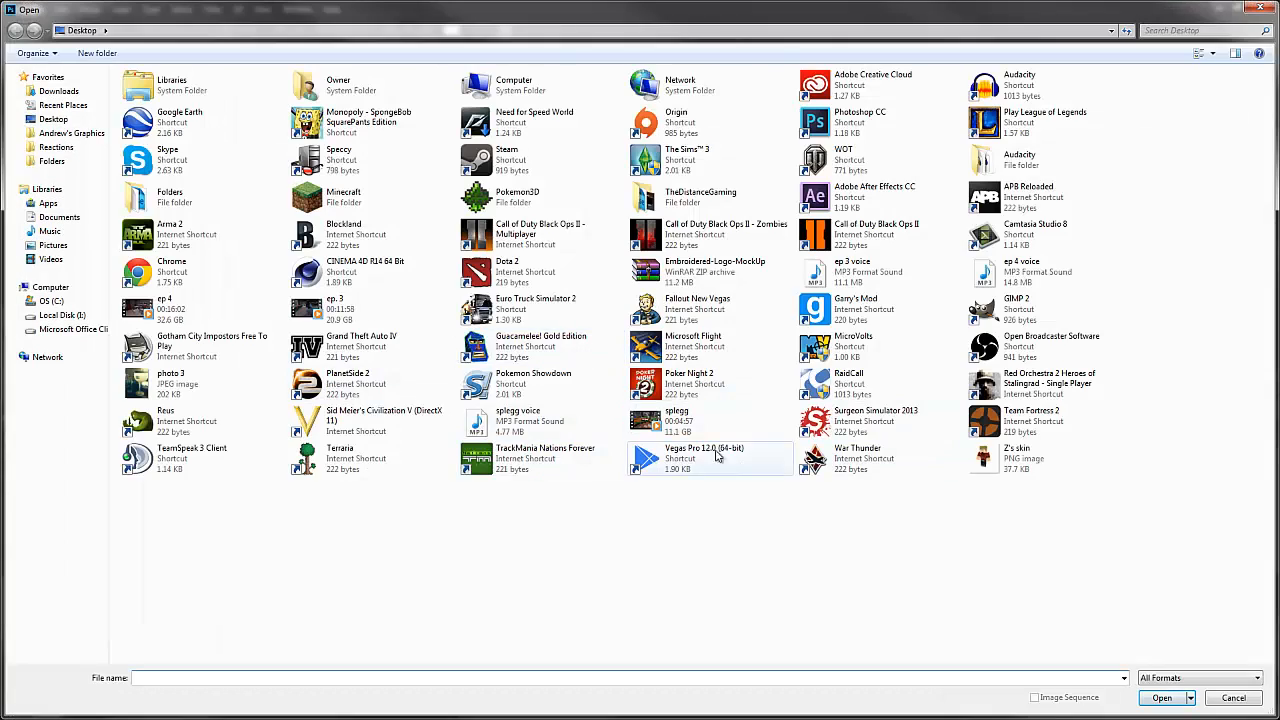
double_click(1008, 457)
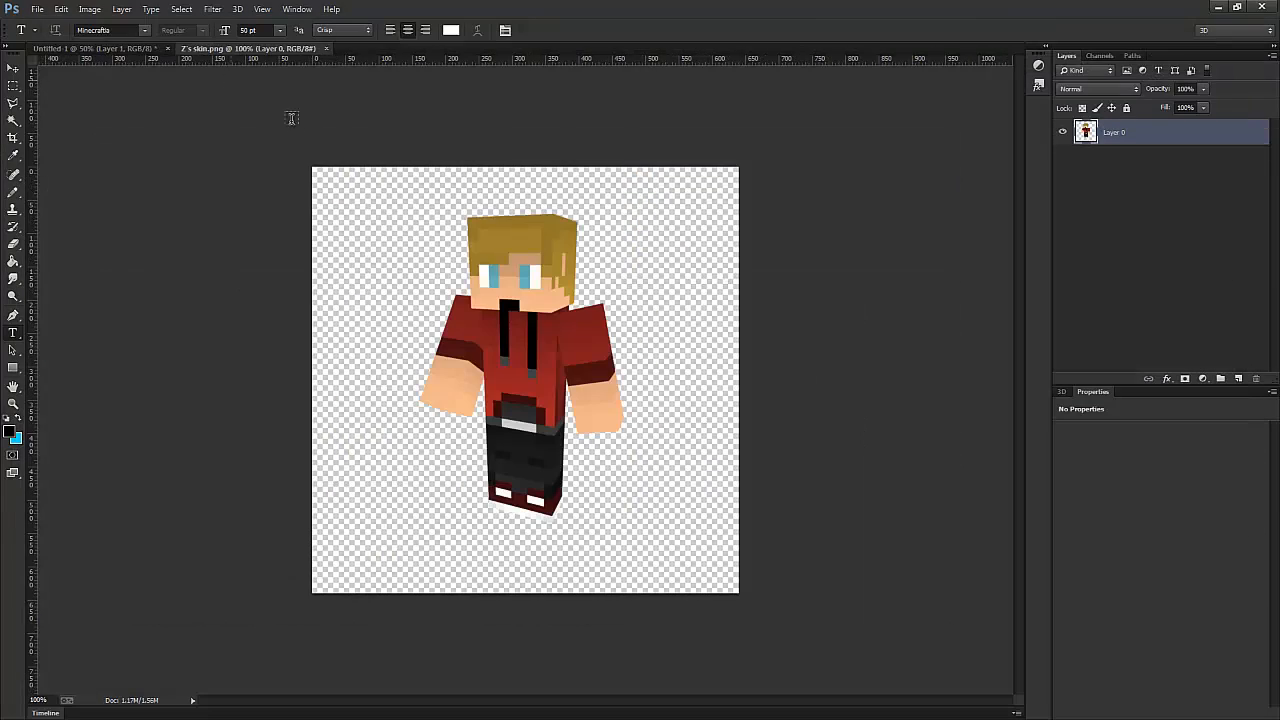
left_click_drag(386, 200, 510, 310)
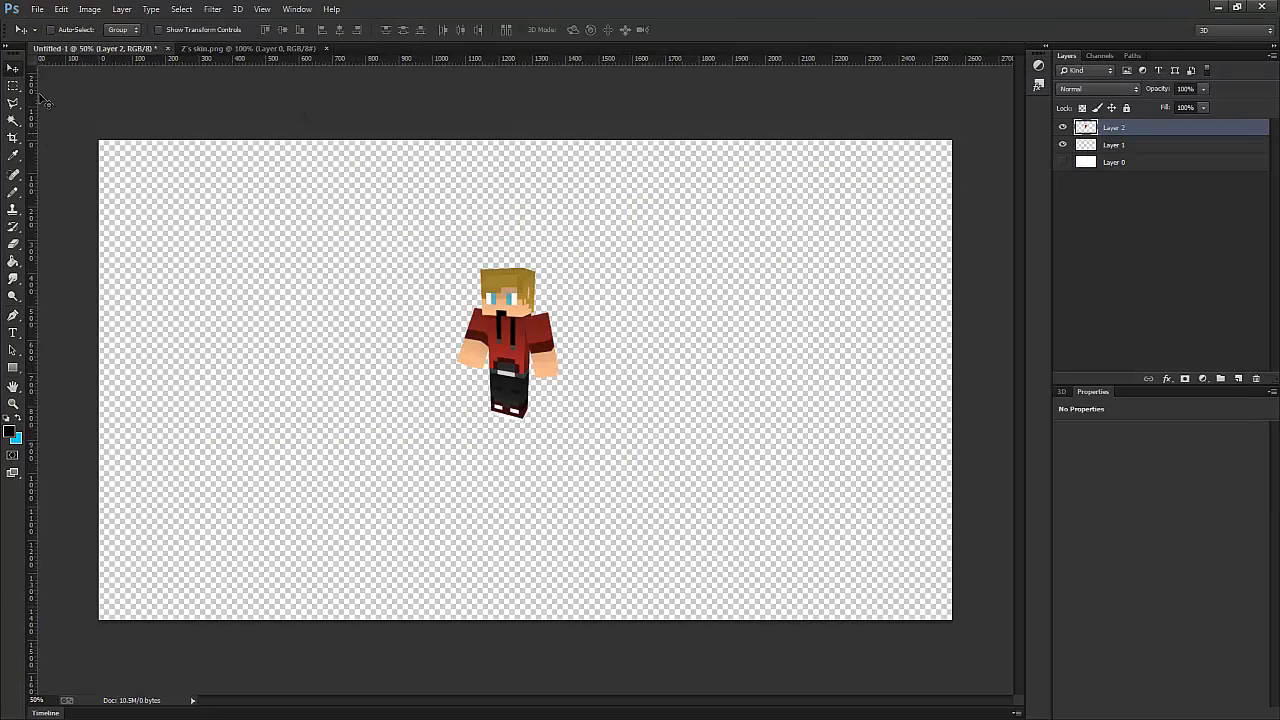
left_click(61, 9)
mouse_move(95, 282)
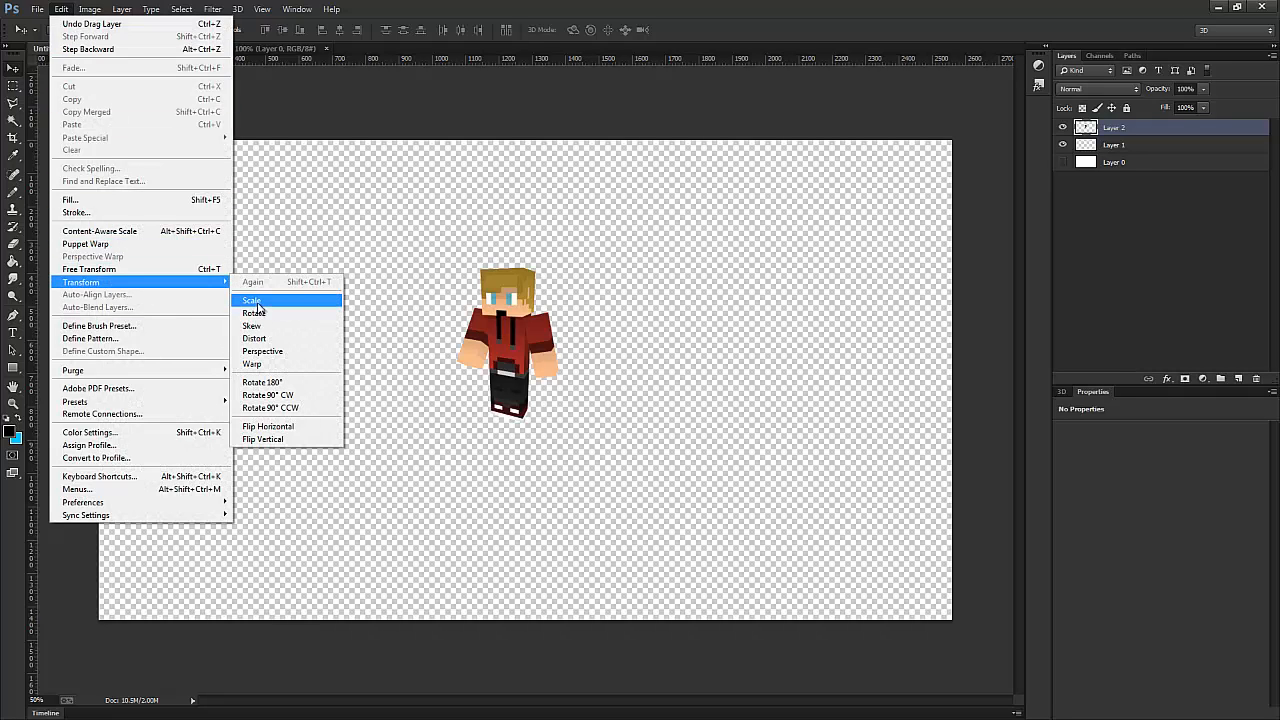
left_click(262, 299)
left_click_drag(455, 421, 243, 570)
left_click_drag(500, 468, 700, 363)
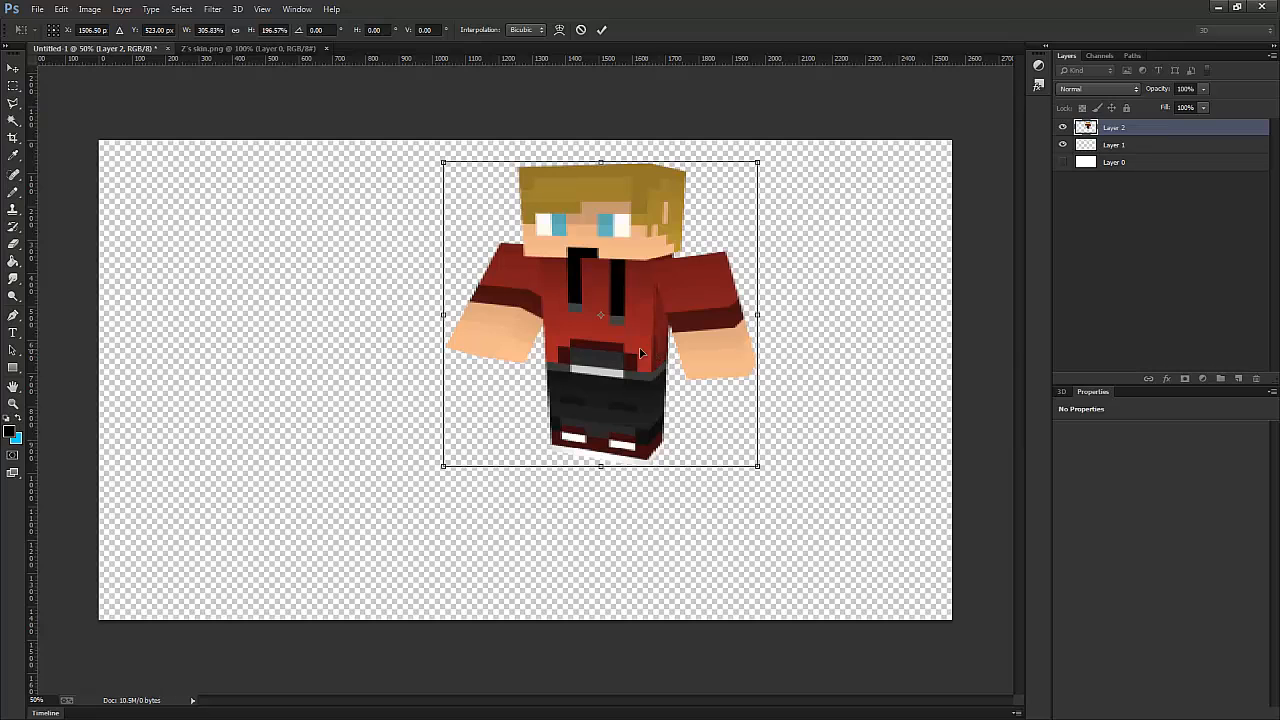
left_click(580, 29)
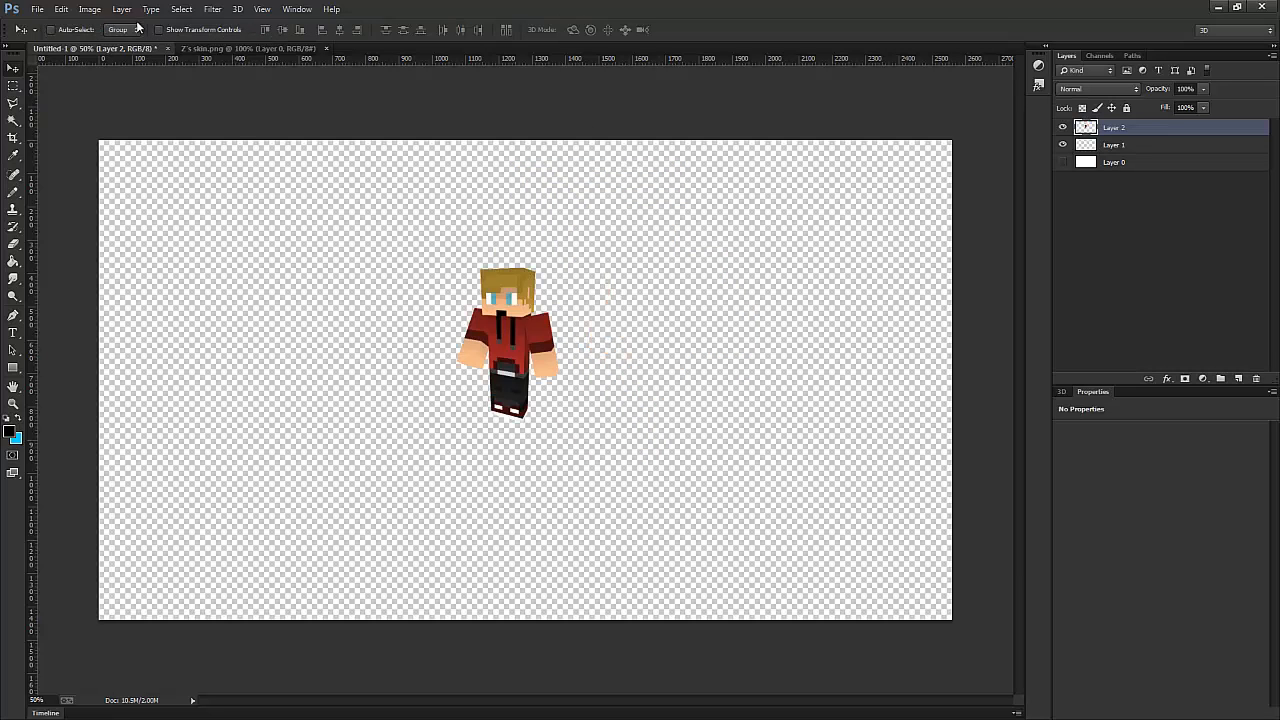
- Scale up the character on Layer 2 proportionally so it fills most of the canvas height, and place it near the centre
left_click(60, 9)
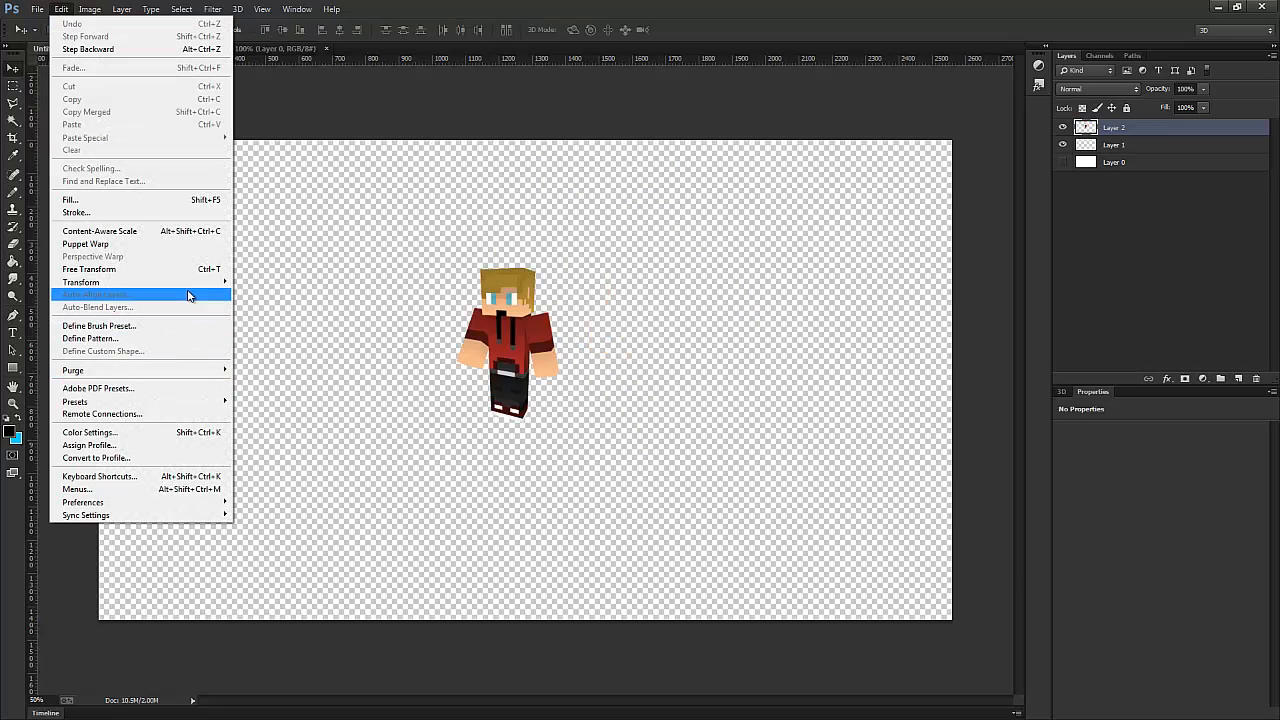
mouse_move(205, 284)
left_click(265, 300)
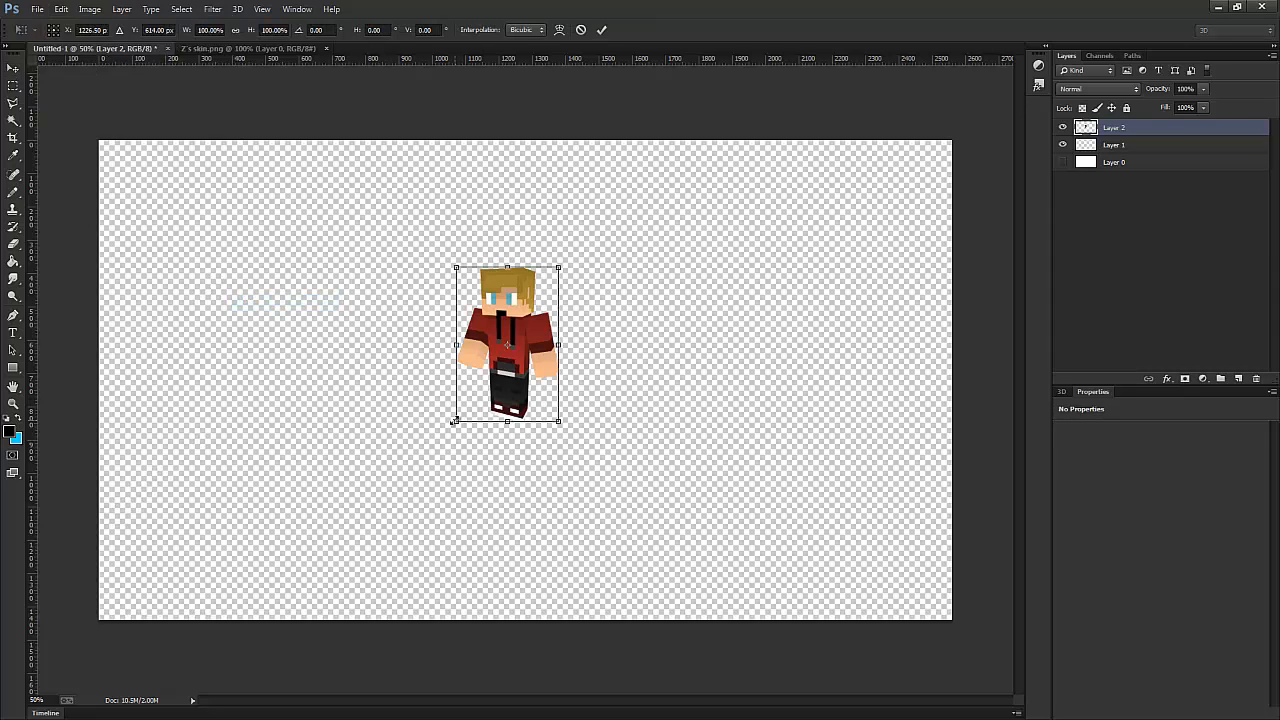
left_click_drag(455, 422, 257, 580)
left_click_drag(389, 501, 487, 416)
left_click(601, 29)
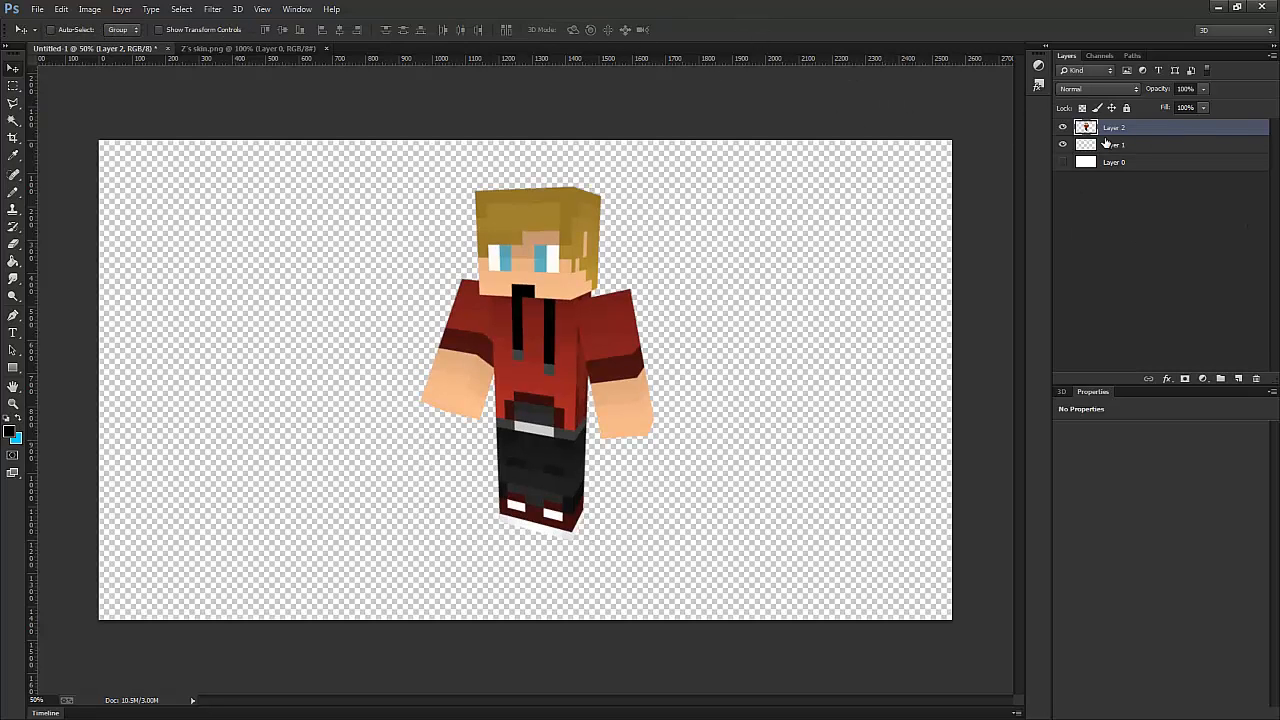
- Add a new layer named "Lines" above the character and reset the colours to default black and white
left_click(1239, 379)
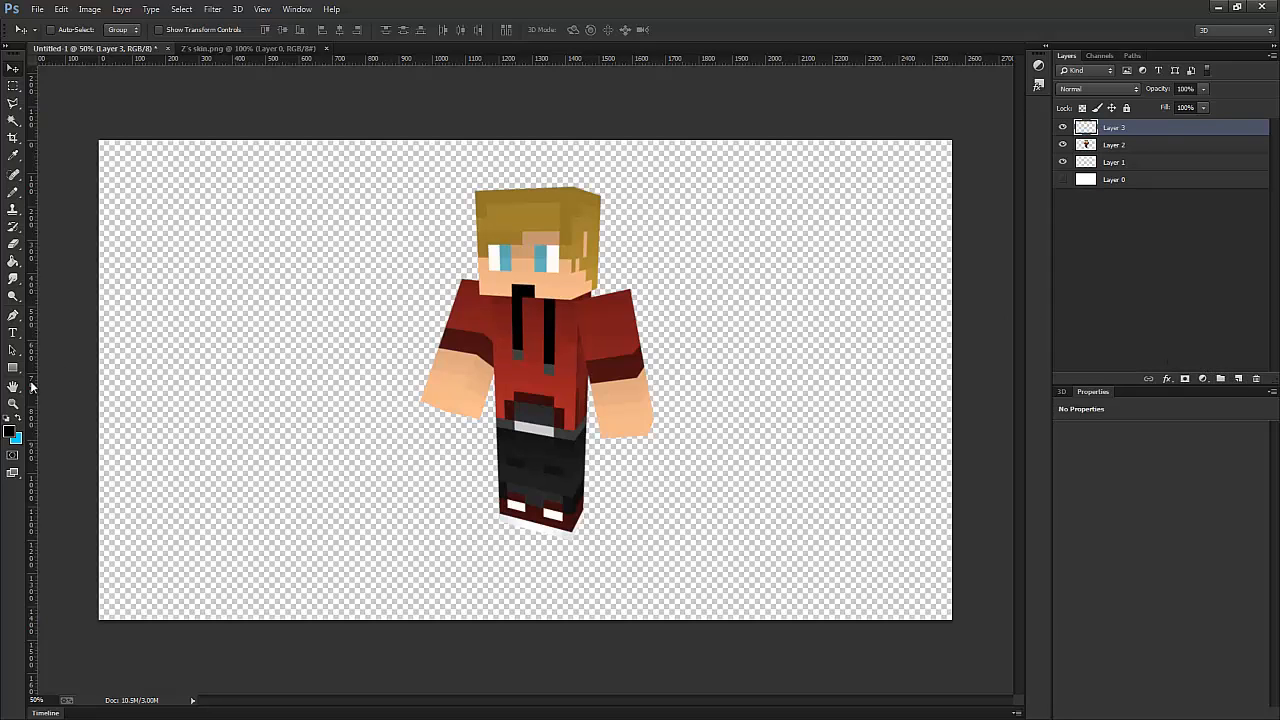
left_click(8, 422)
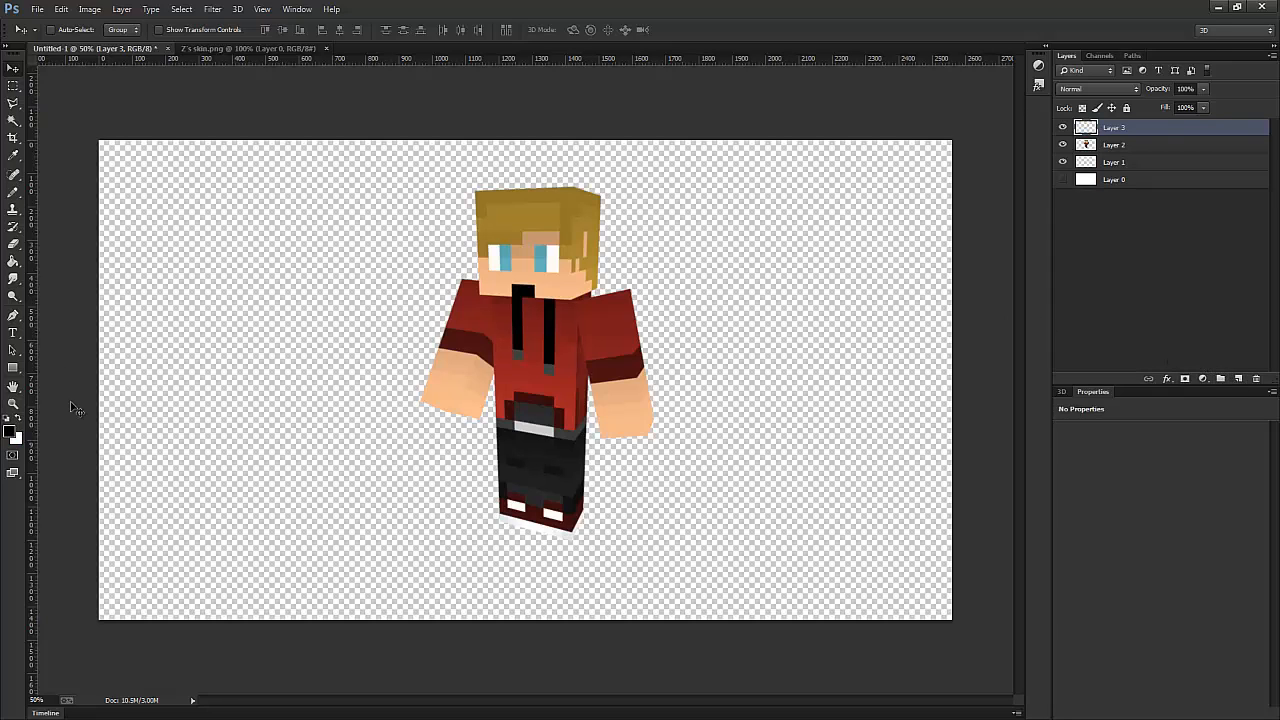
double_click(1114, 128)
type("4ines")
key("Return")
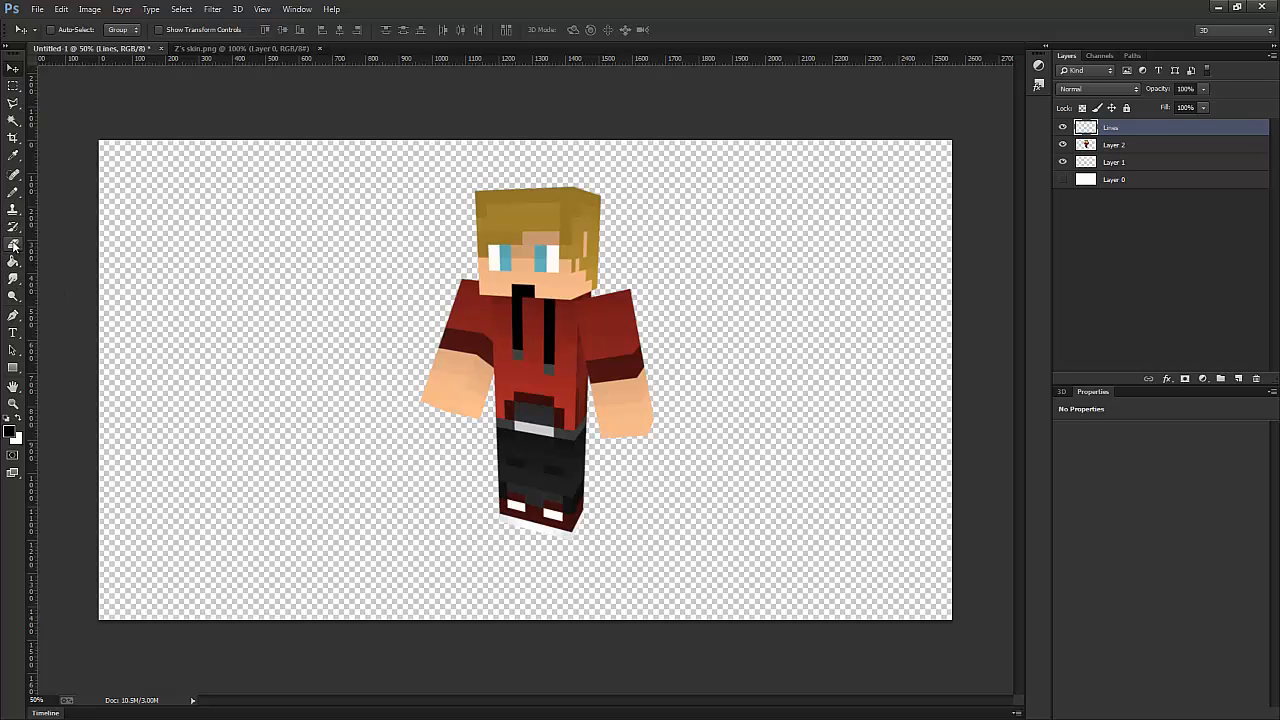
- Set up the Pencil tool with a 13 px hard brush for outlining at the head's upper-left corner
left_click(13, 192)
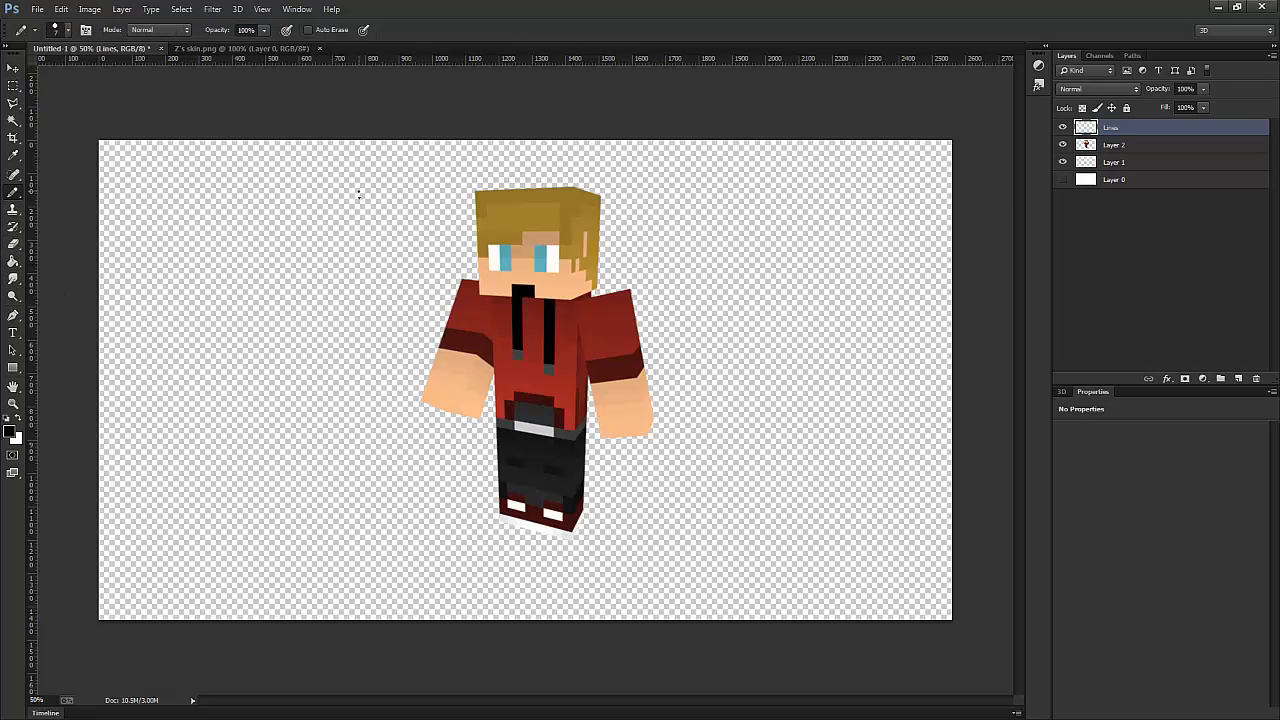
left_click(67, 30)
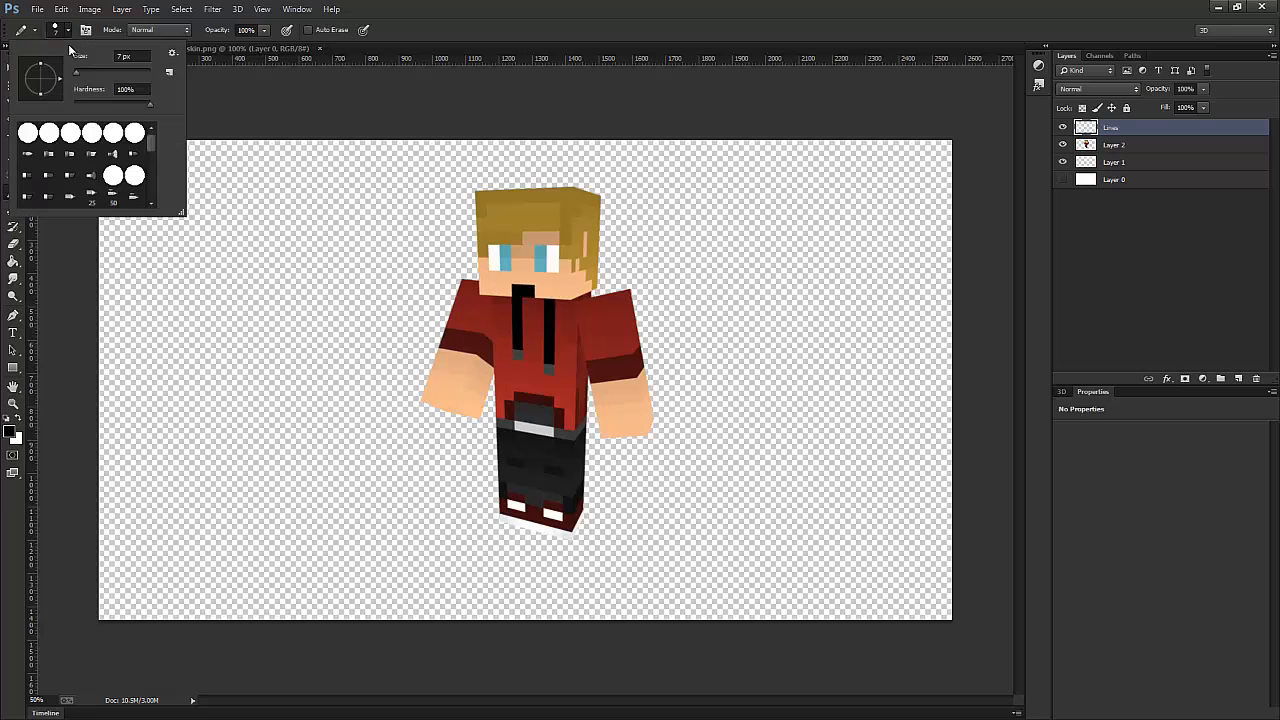
double_click(112, 56)
type("13")
key("Return")
scroll(484, 185, "up", 1)
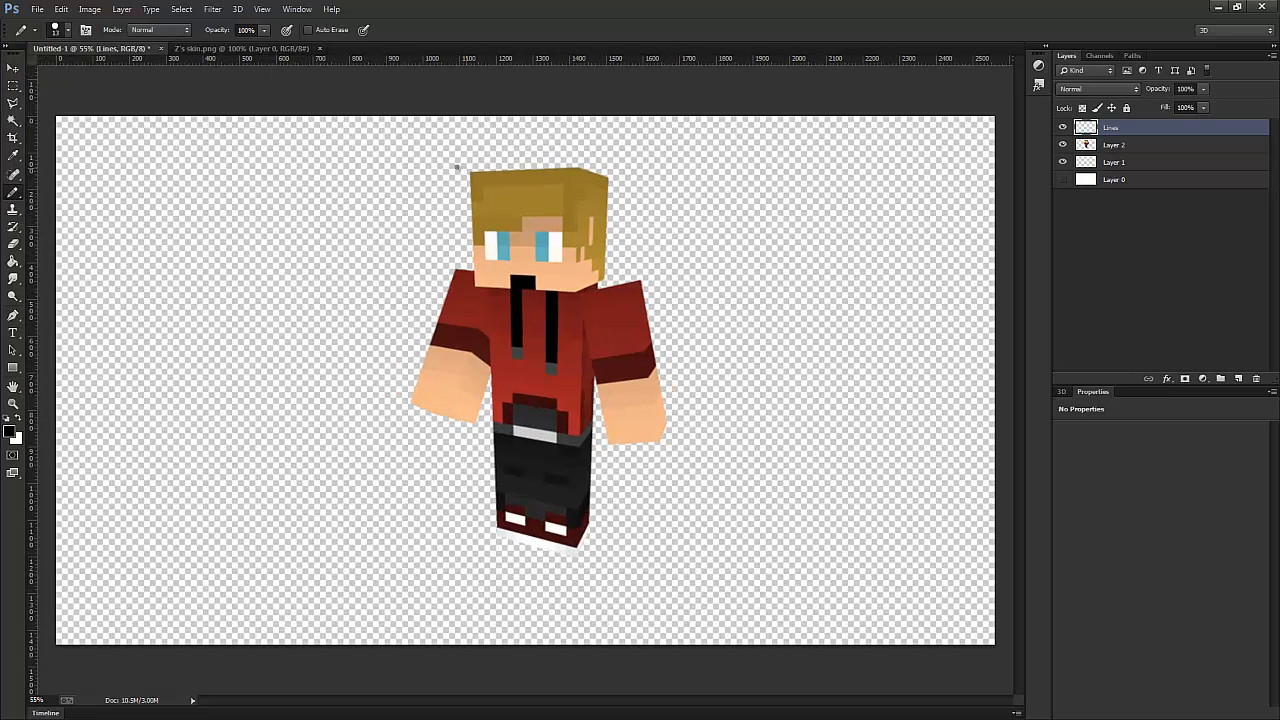
scroll(471, 181, "up", 3)
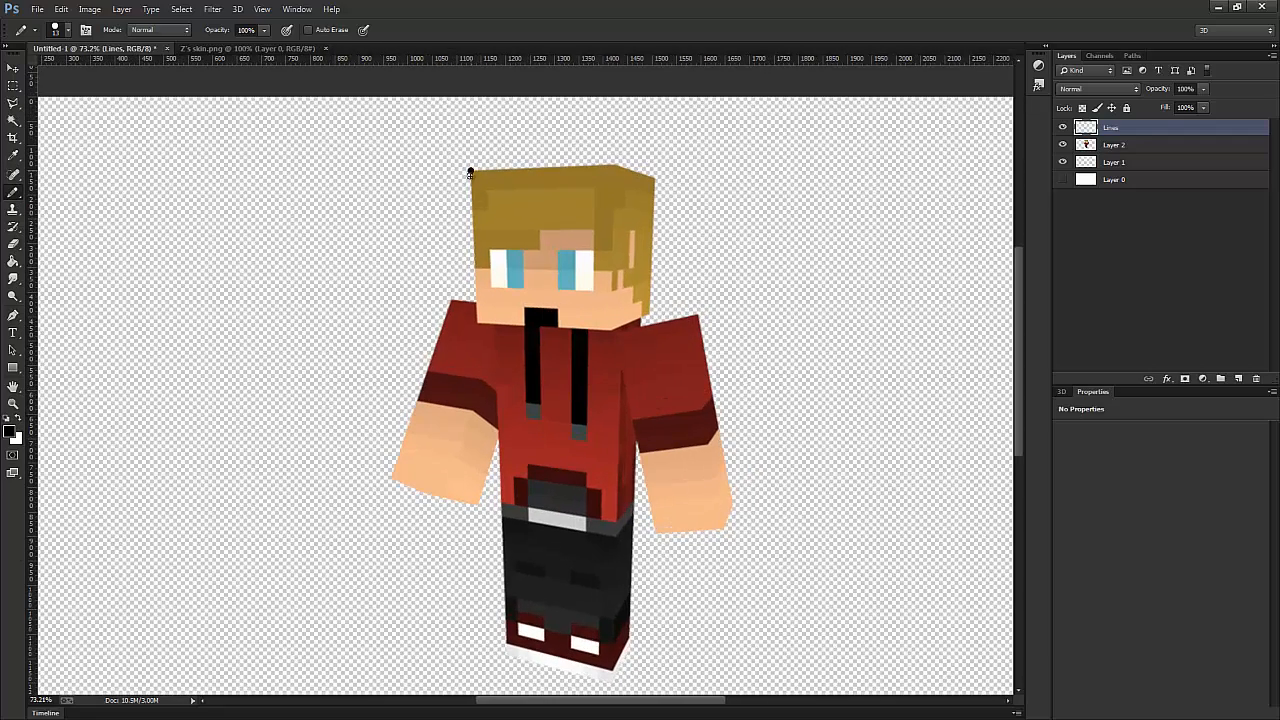
- Outline the left edge of the head and the left-hand shoulder and arm with connected straight black lines up to the armpit
left_click(472, 300, "shift")
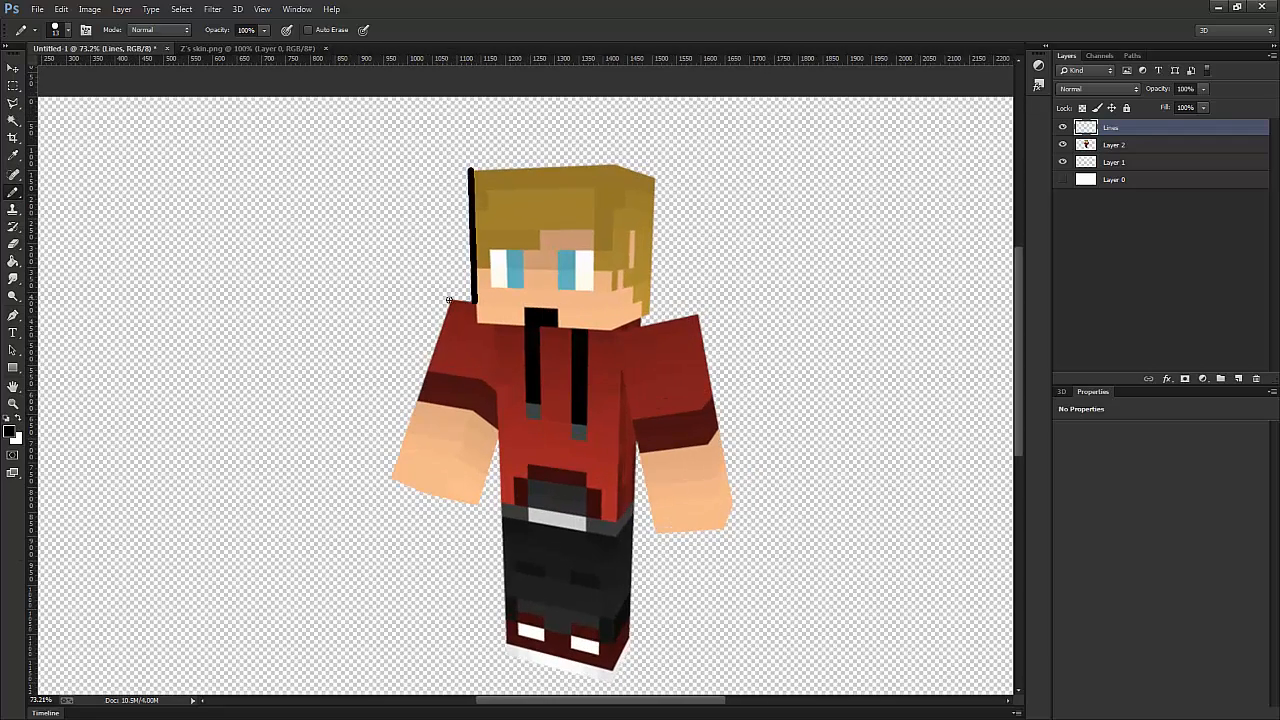
left_click(449, 300, "shift")
left_click(392, 475, "shift")
left_click(418, 491, "shift")
left_click(476, 505, "shift")
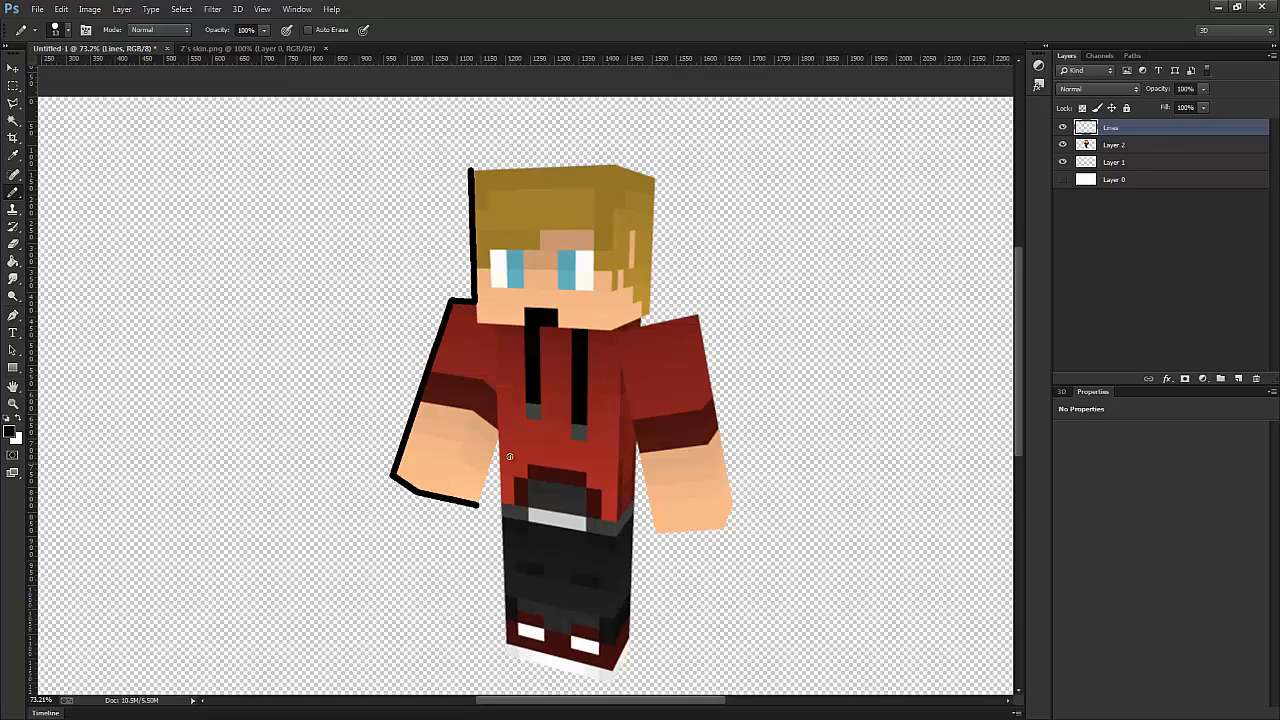
left_click(497, 436, "shift")
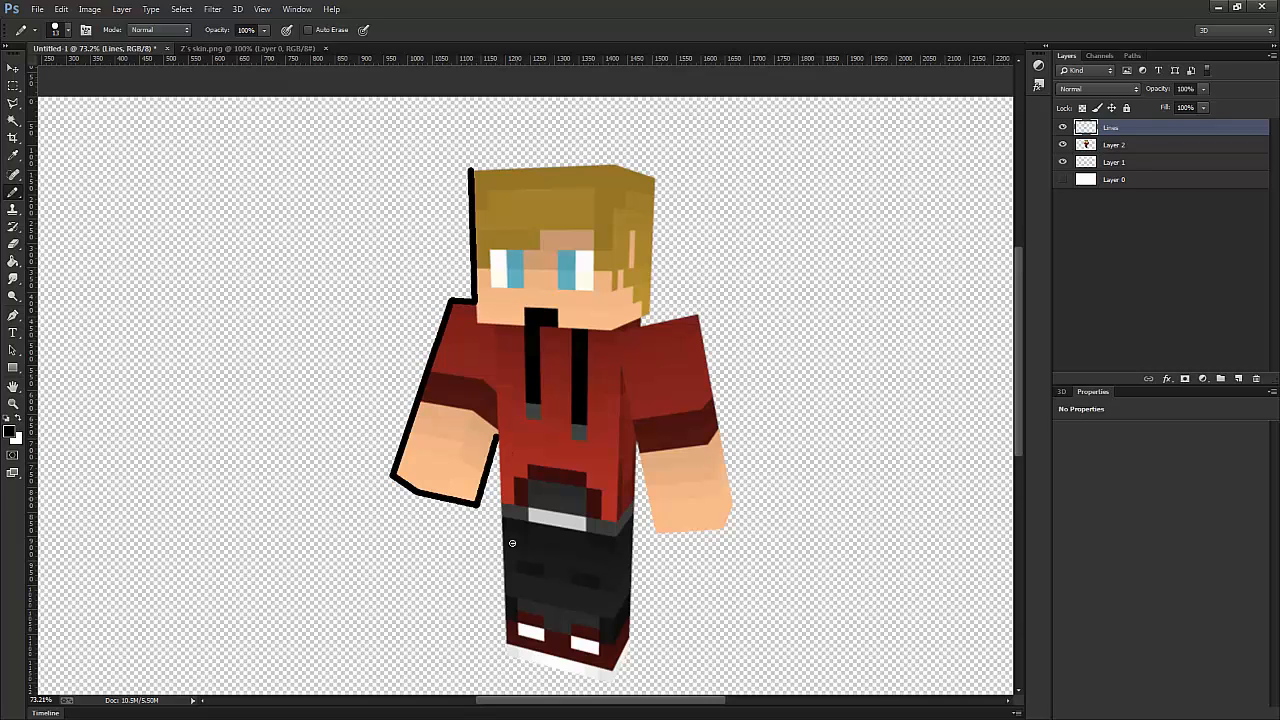
- Continue the straight black outline down the body's left edge, around the feet and up to the right-hand armpit
left_click(506, 655, "shift")
left_click(612, 684, "shift")
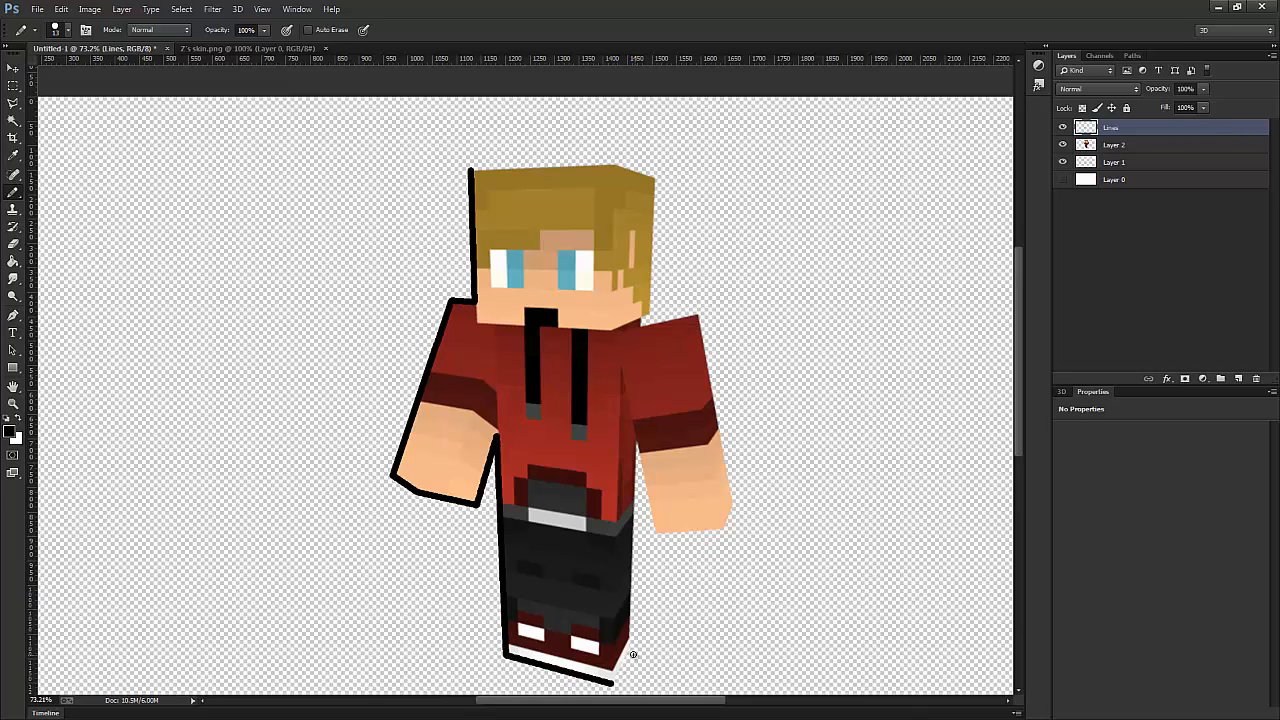
left_click(633, 648, "shift")
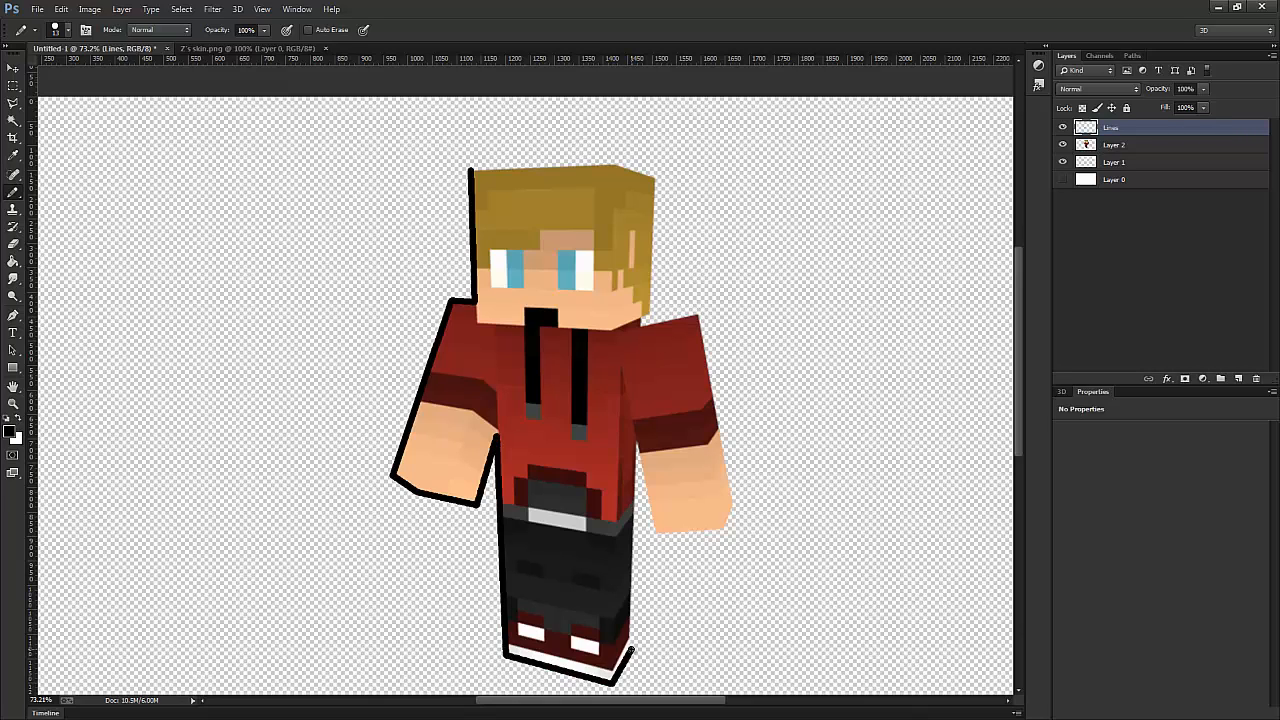
left_click(635, 442, "shift")
- Outline the right-hand arm and shoulder with connected straight black lines, ending at the neck
left_click(654, 533, "shift")
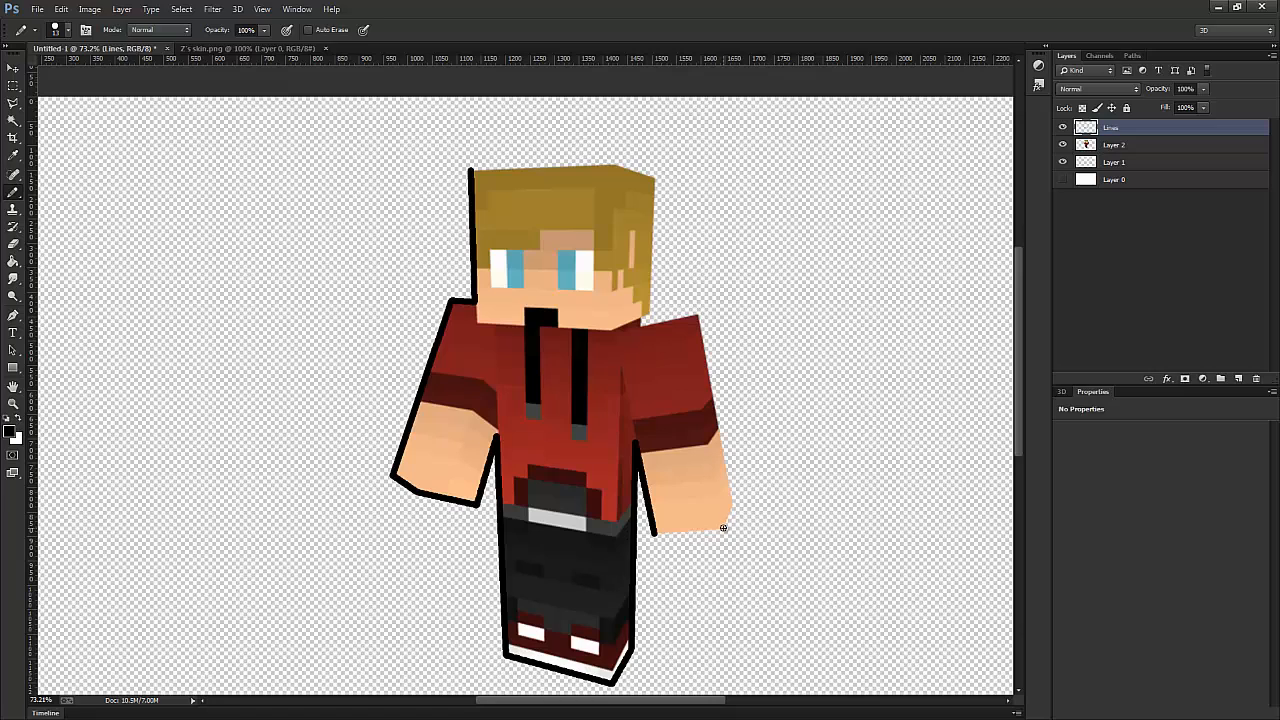
left_click(724, 528, "shift")
left_click(733, 502, "shift")
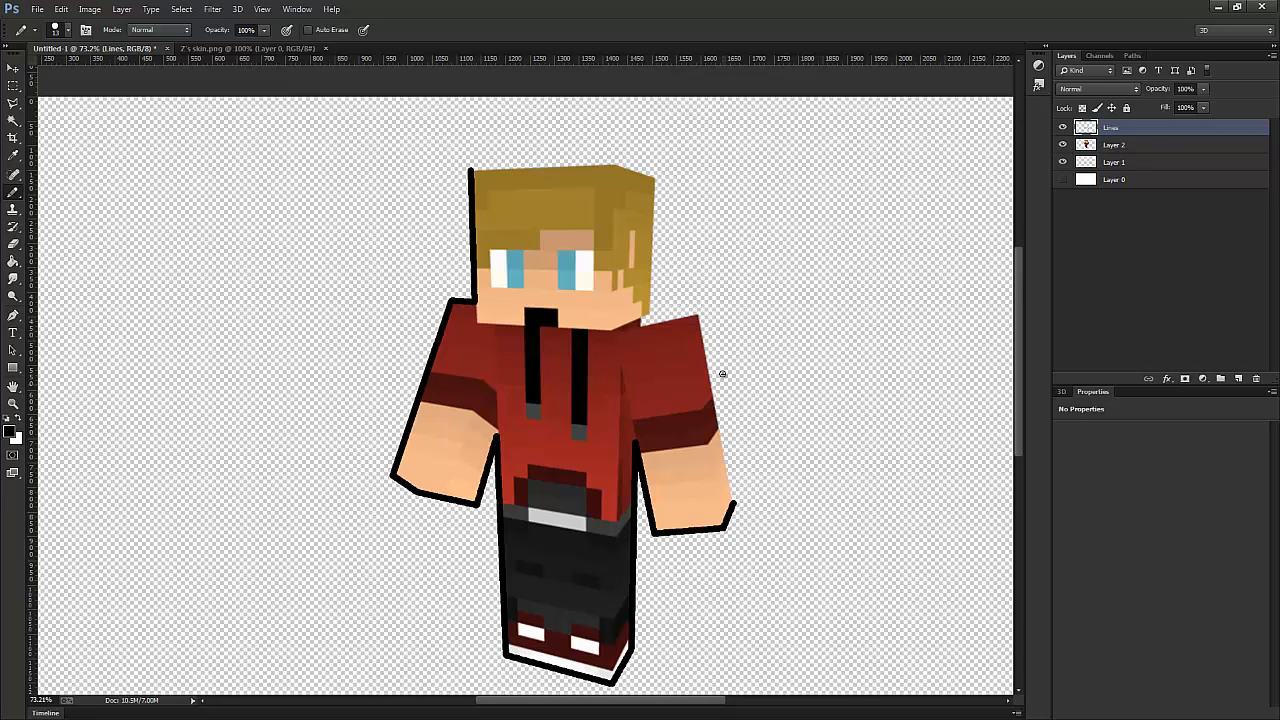
left_click(697, 316, "shift")
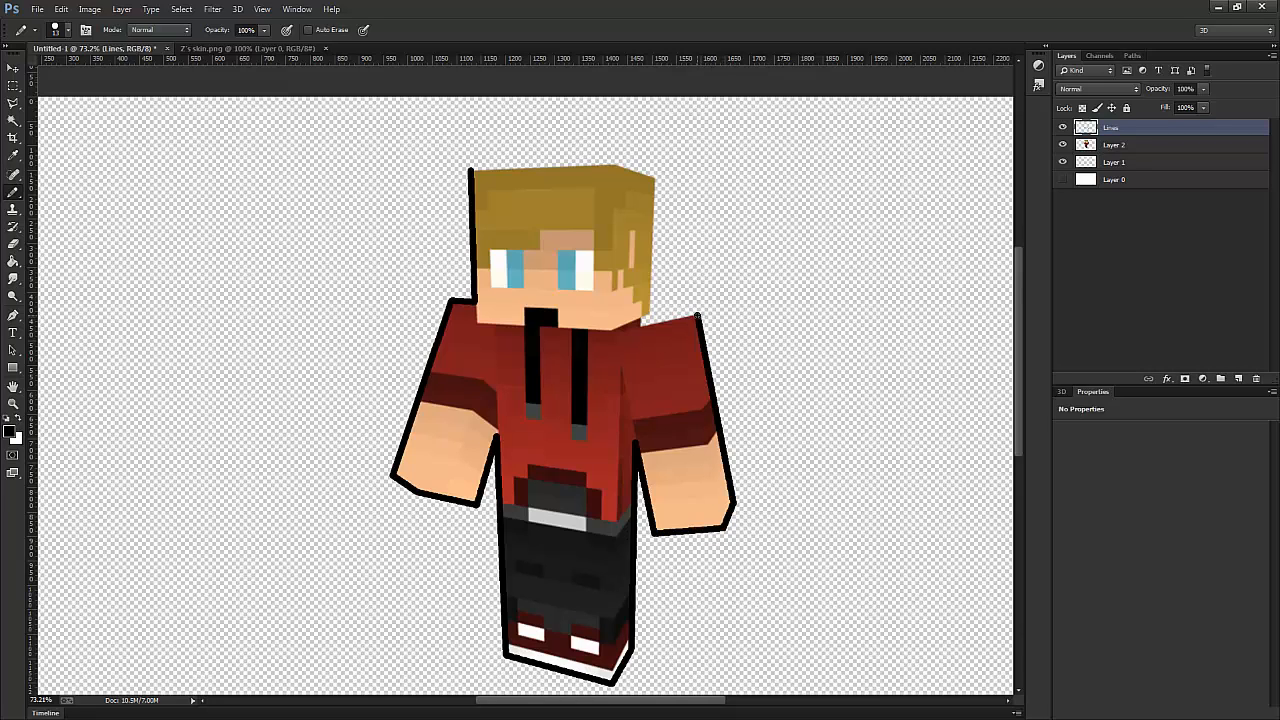
left_click(641, 321, "shift")
- Outline the right side and top of the head, closing the black outline at its starting corner
left_click(654, 178, "shift")
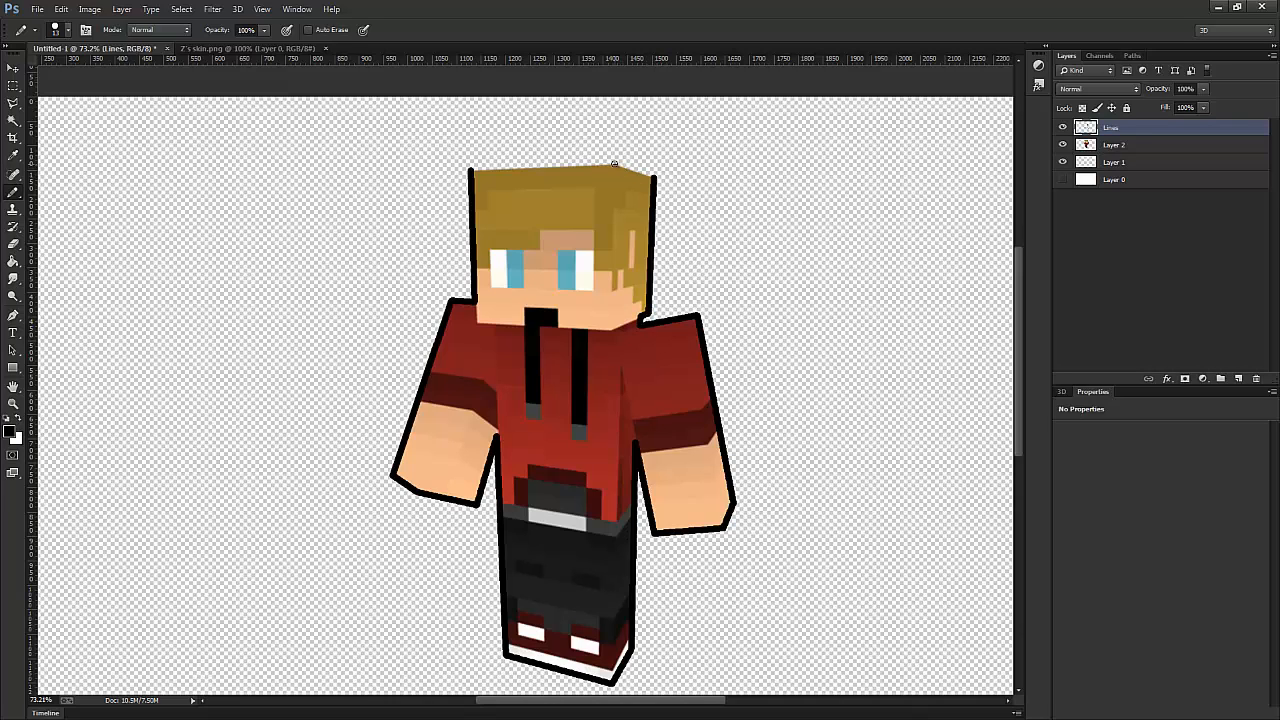
left_click(615, 163, "shift")
left_click(470, 170, "shift")
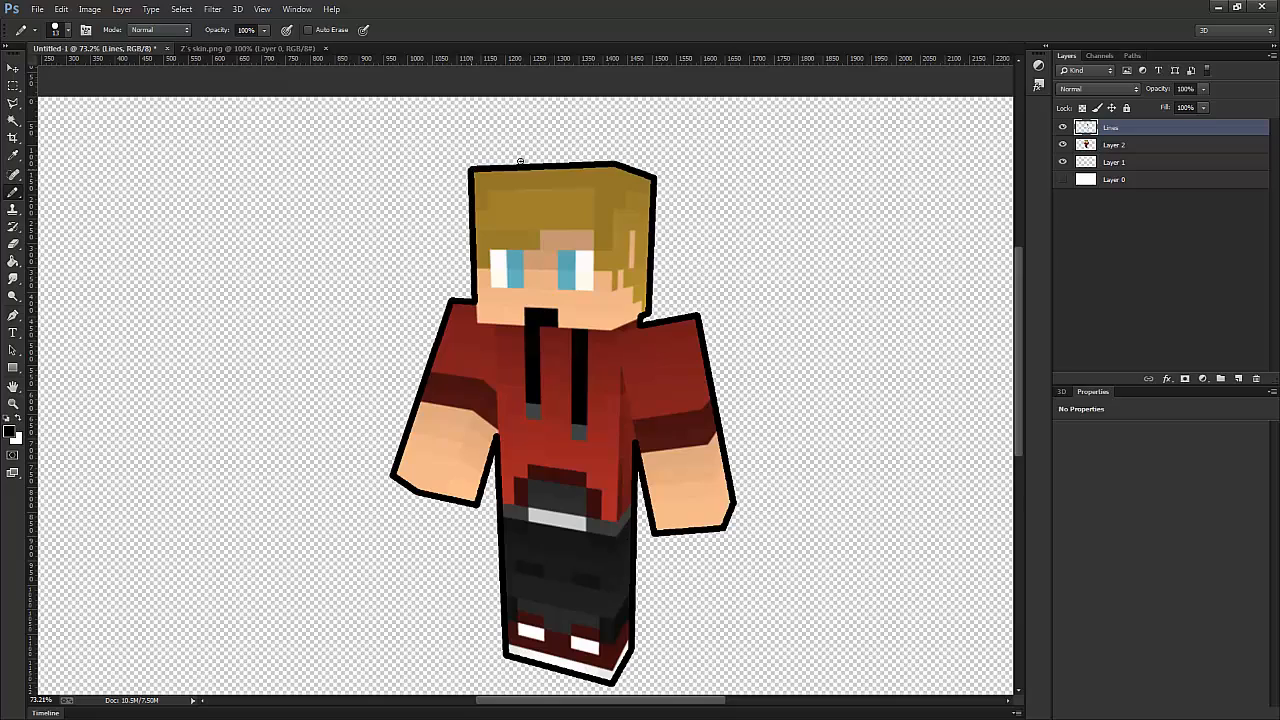
- Hide and reshow Layer 2 to check the finished outer outline
scroll(940, 227, "down", 3)
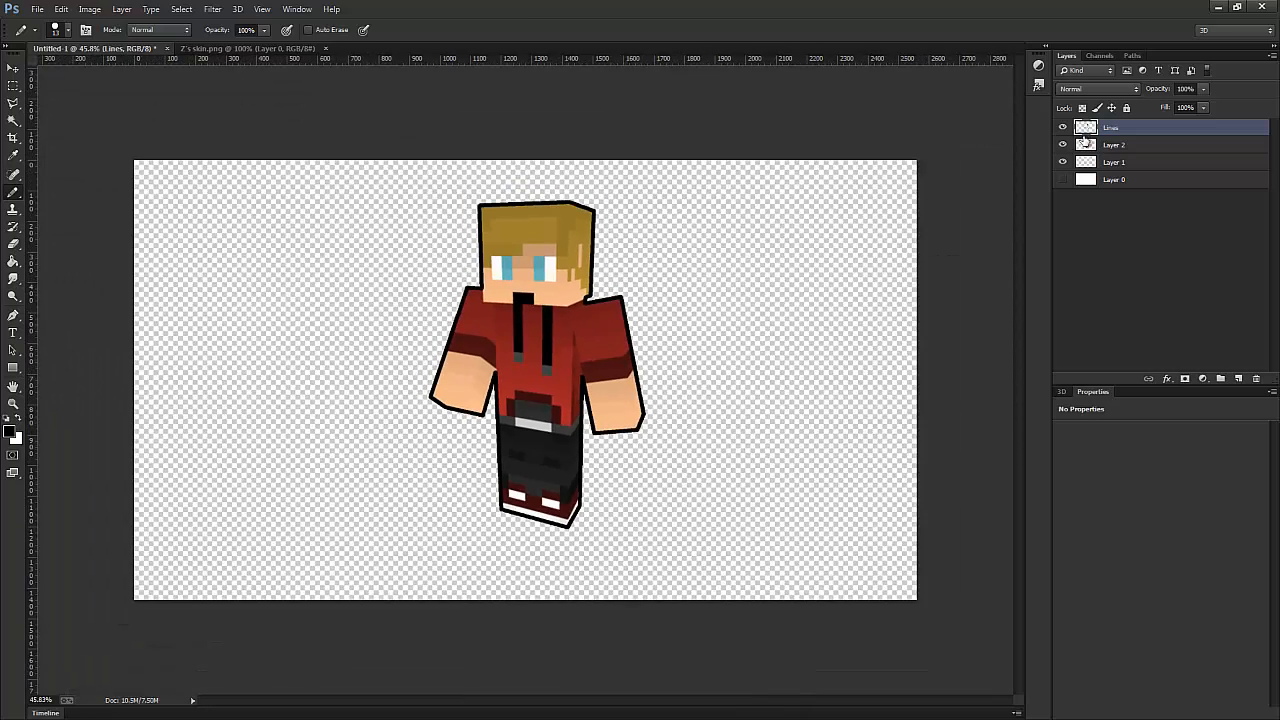
left_click(1063, 145)
left_click(1063, 145)
- Set the pencil size to 7 px and draw the head's lower edges and the vertical edge between its front and side faces
left_click(68, 31)
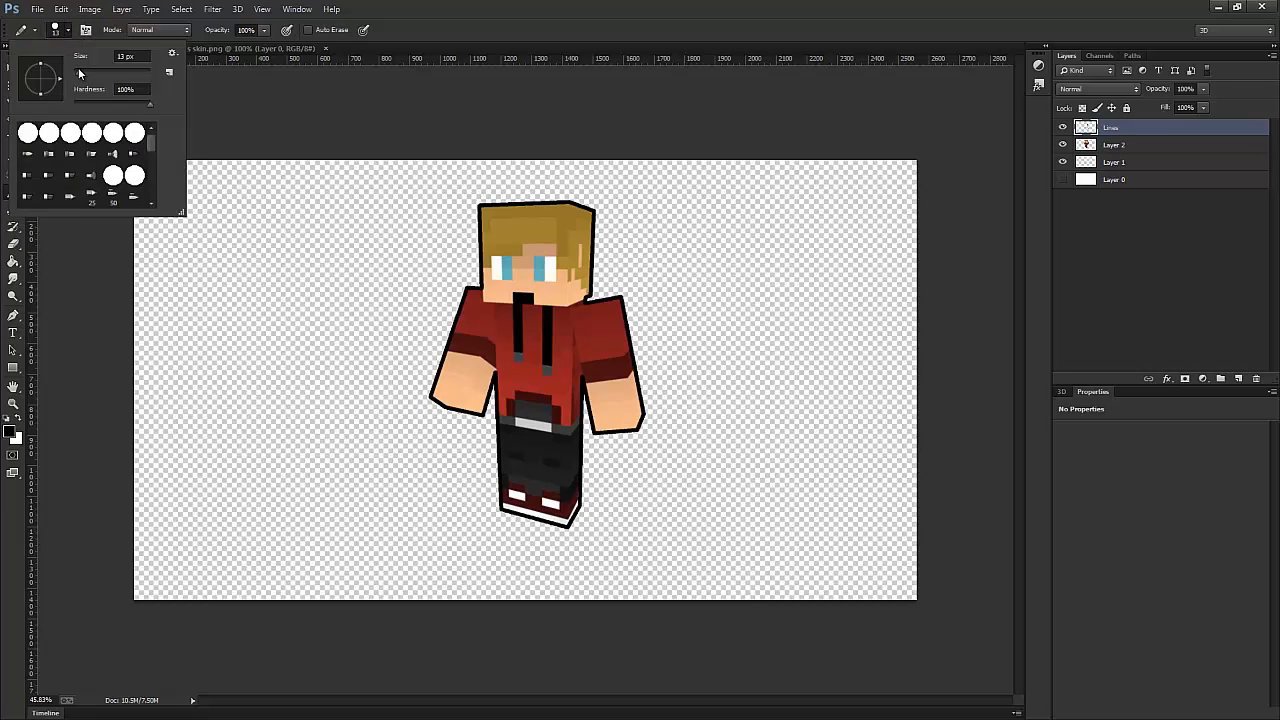
left_click_drag(126, 56, 110, 57)
type("7")
key("Return")
scroll(514, 270, "up", 3)
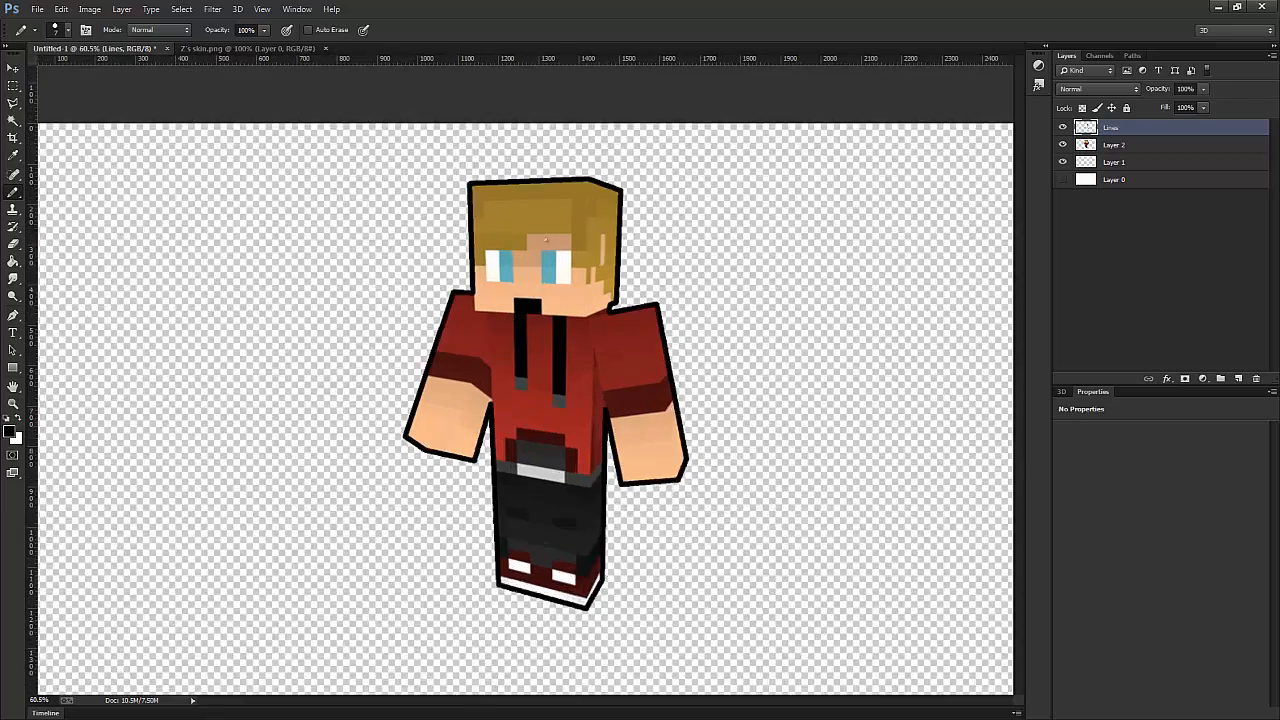
scroll(544, 229, "up", 2)
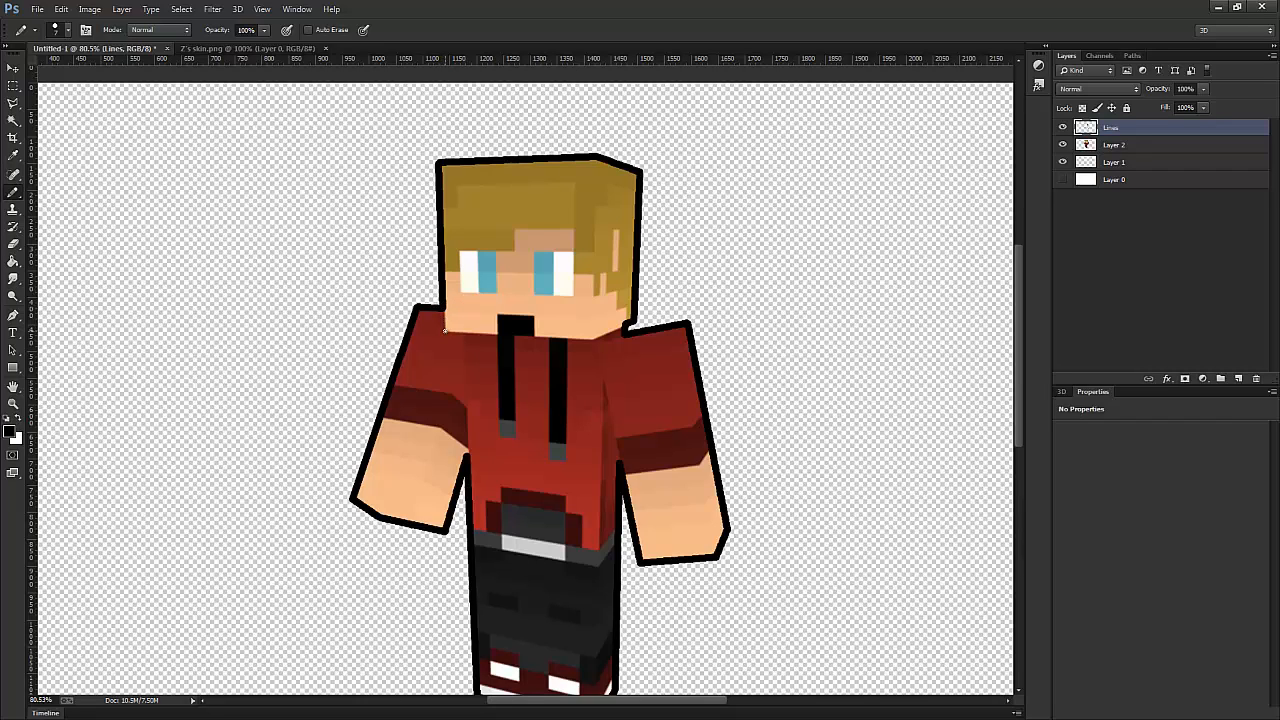
left_click_drag(591, 341, 446, 331)
left_click_drag(626, 326, 594, 340)
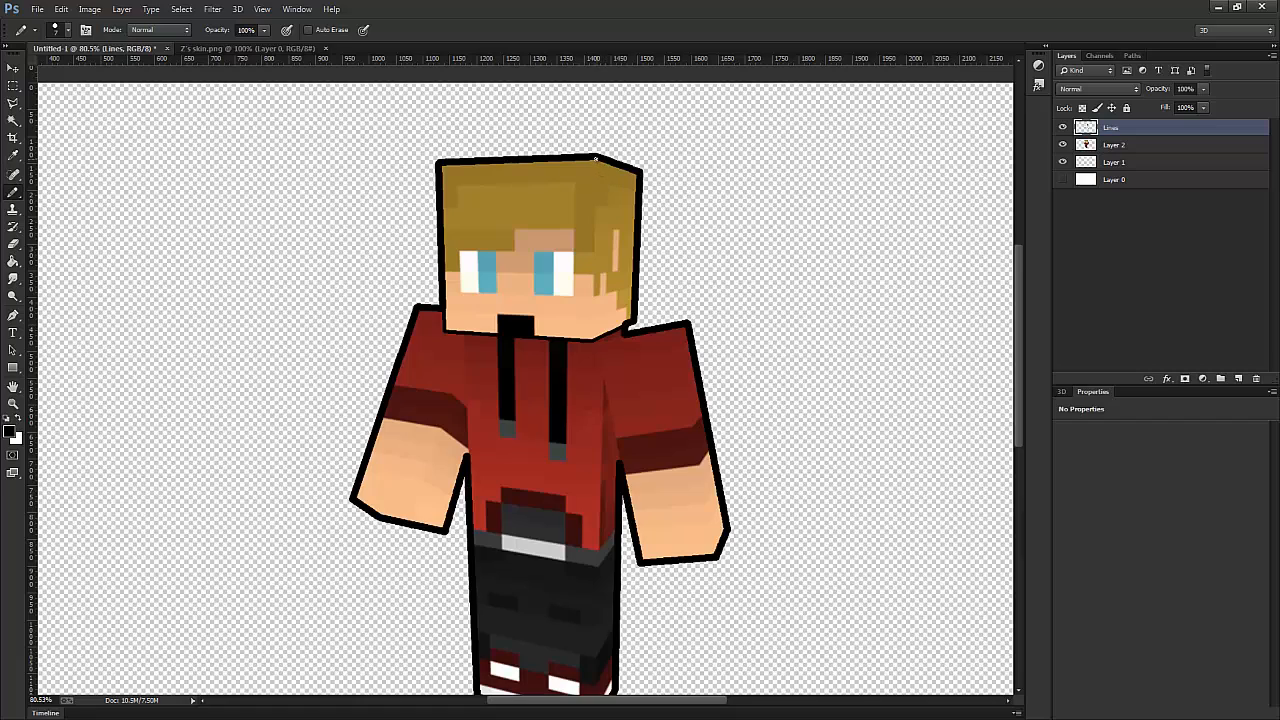
left_click(592, 342, "shift")
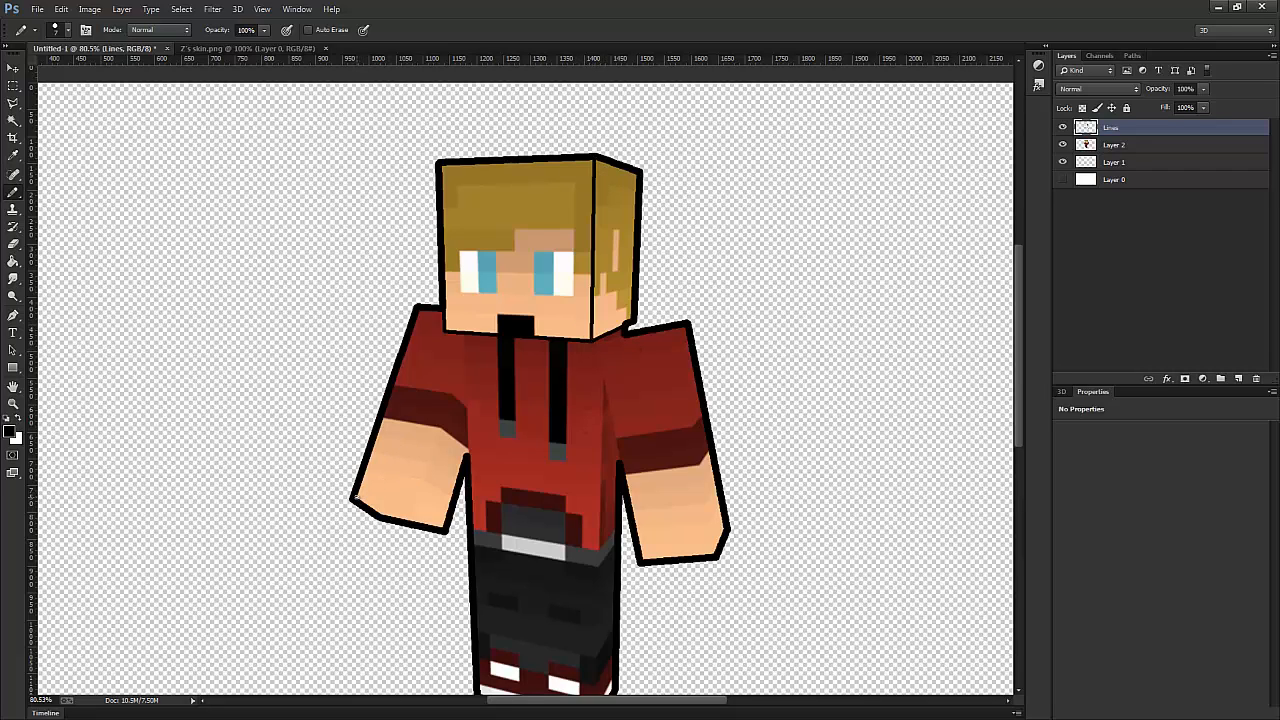
- Draw the left-hand arm's inner edges along the bottom of the fist and up to the shoulder
left_click_drag(418, 505, 358, 497)
left_click_drag(444, 530, 416, 502)
left_click(465, 335, "shift")
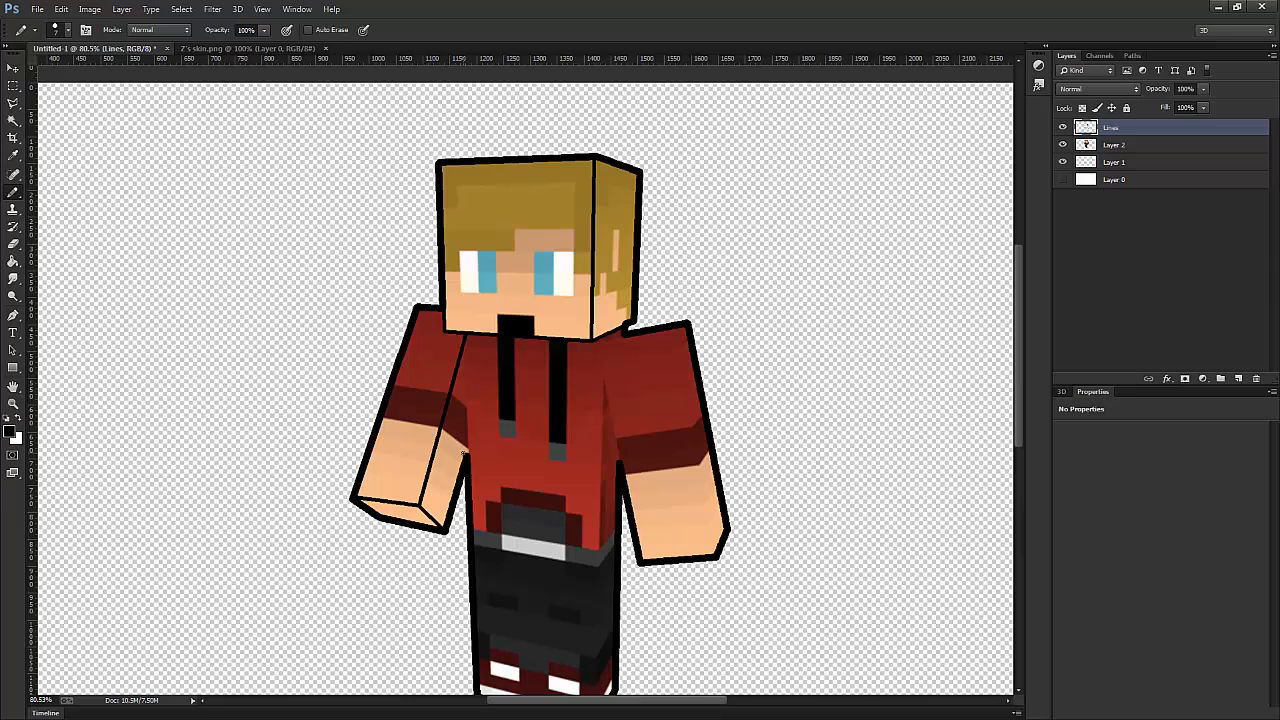
- Draw the torso's side edges from the head to both armpits and extend the right-hand shoulder line to the head's lower corner
left_click(466, 461, "shift")
left_click(620, 467)
left_click(613, 334, "shift")
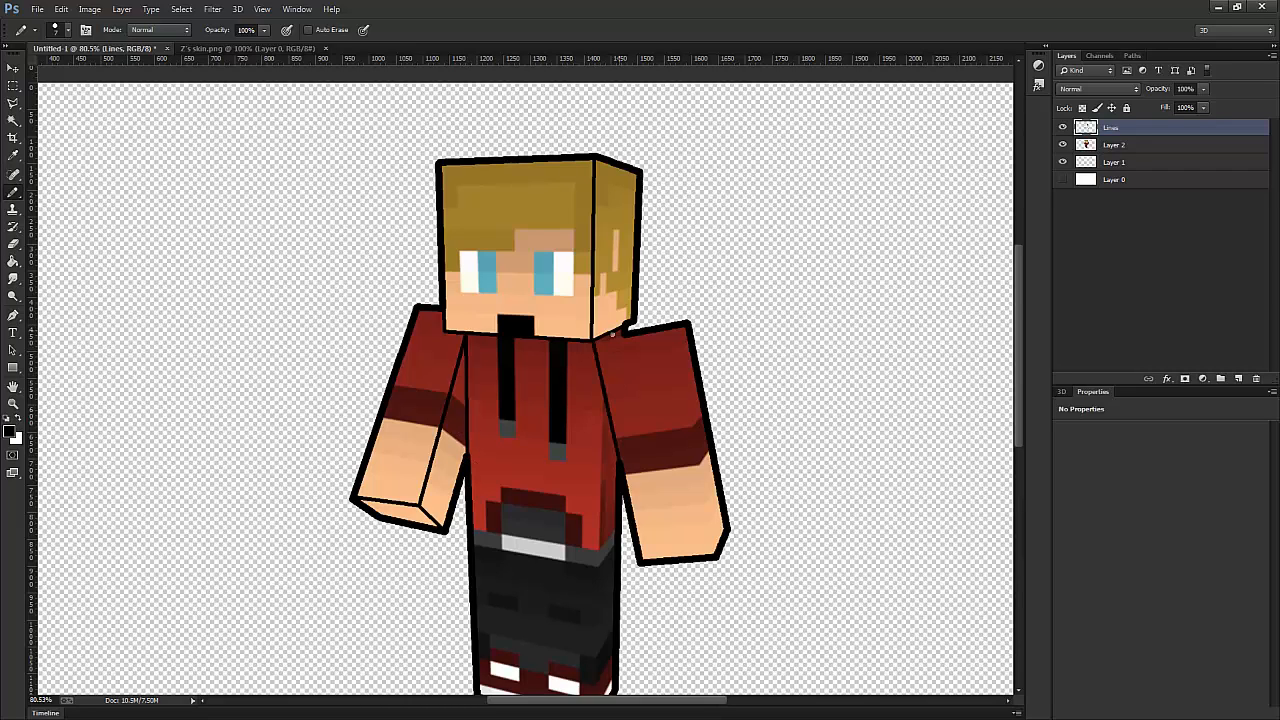
left_click(630, 336, "shift")
key("ctrl+z")
left_click(593, 341, "shift")
key("ctrl+z")
- Toggle Layer 2's visibility to compare the head, arm and torso lines with the character render
scroll(585, 435, "down", 5)
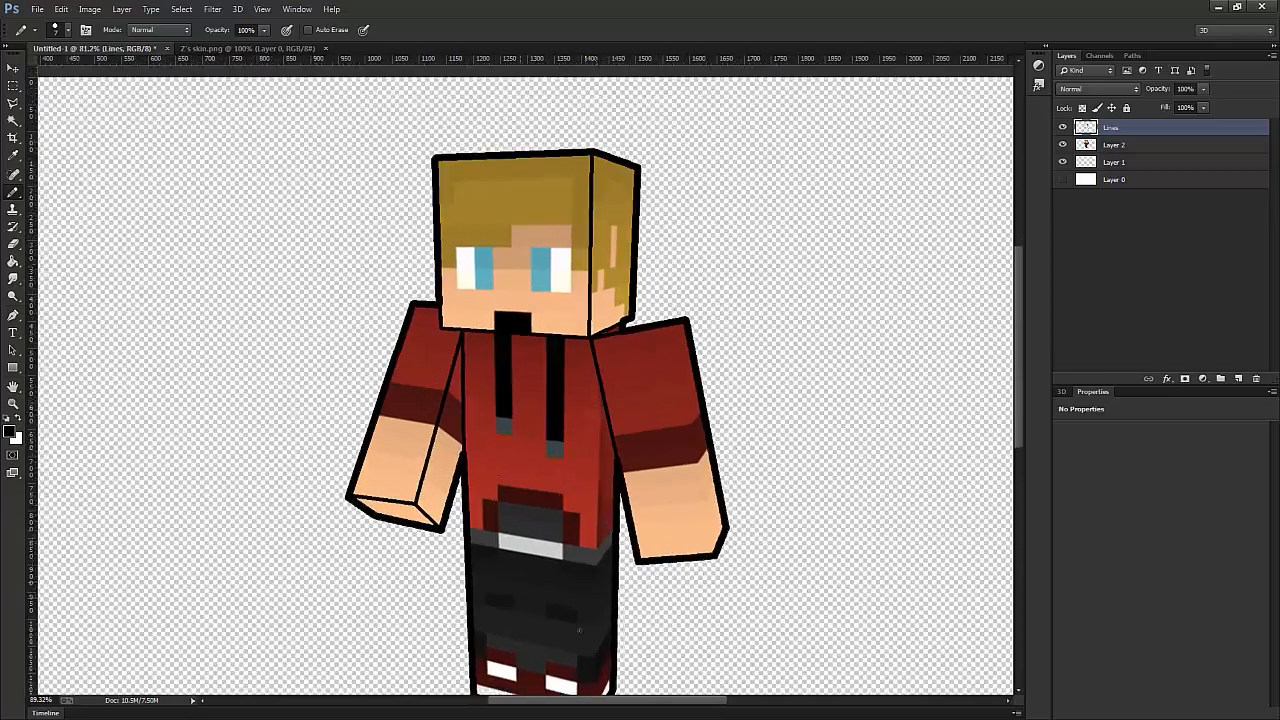
scroll(579, 604, "up", 5)
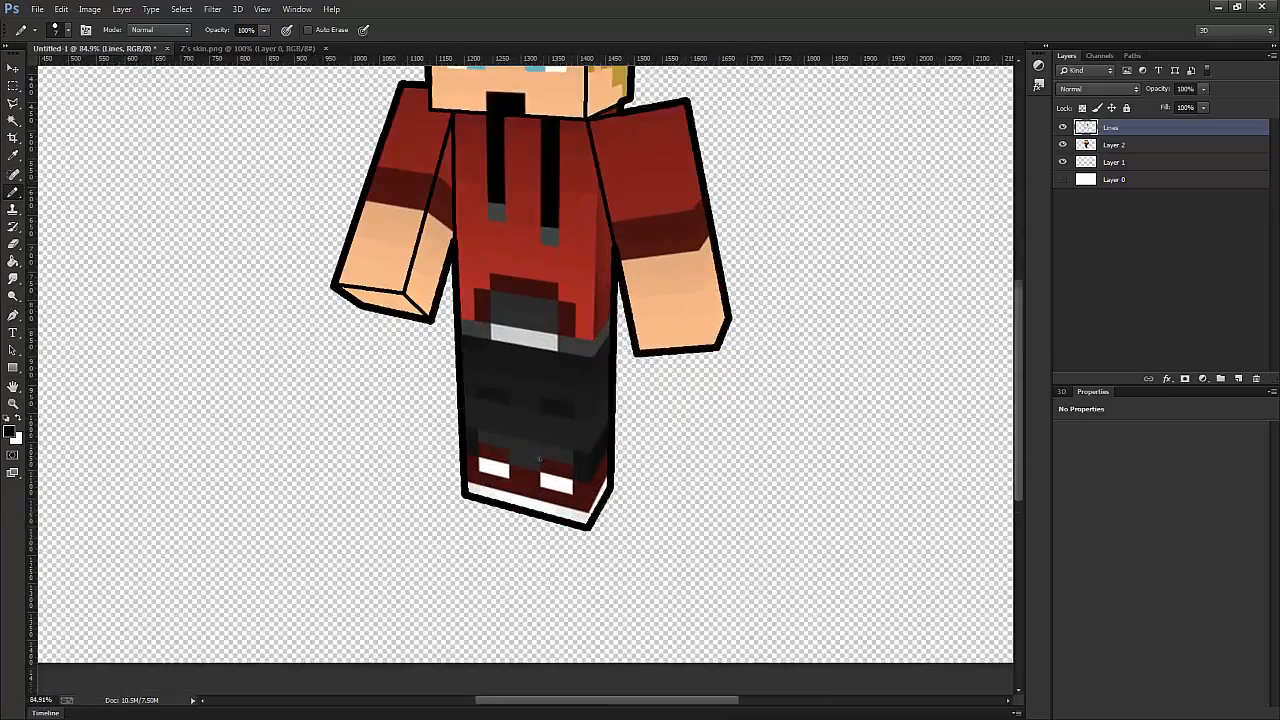
scroll(450, 262, "down", 10)
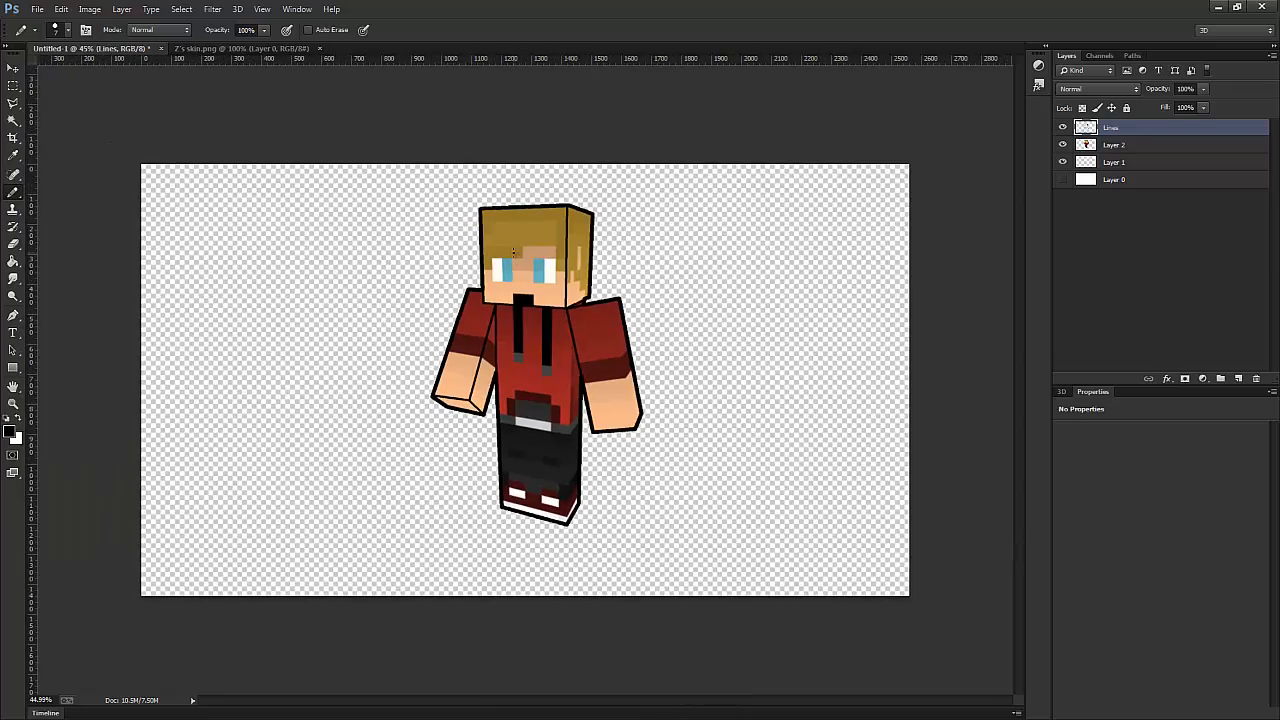
scroll(505, 366, "up", 2)
left_click(1063, 146)
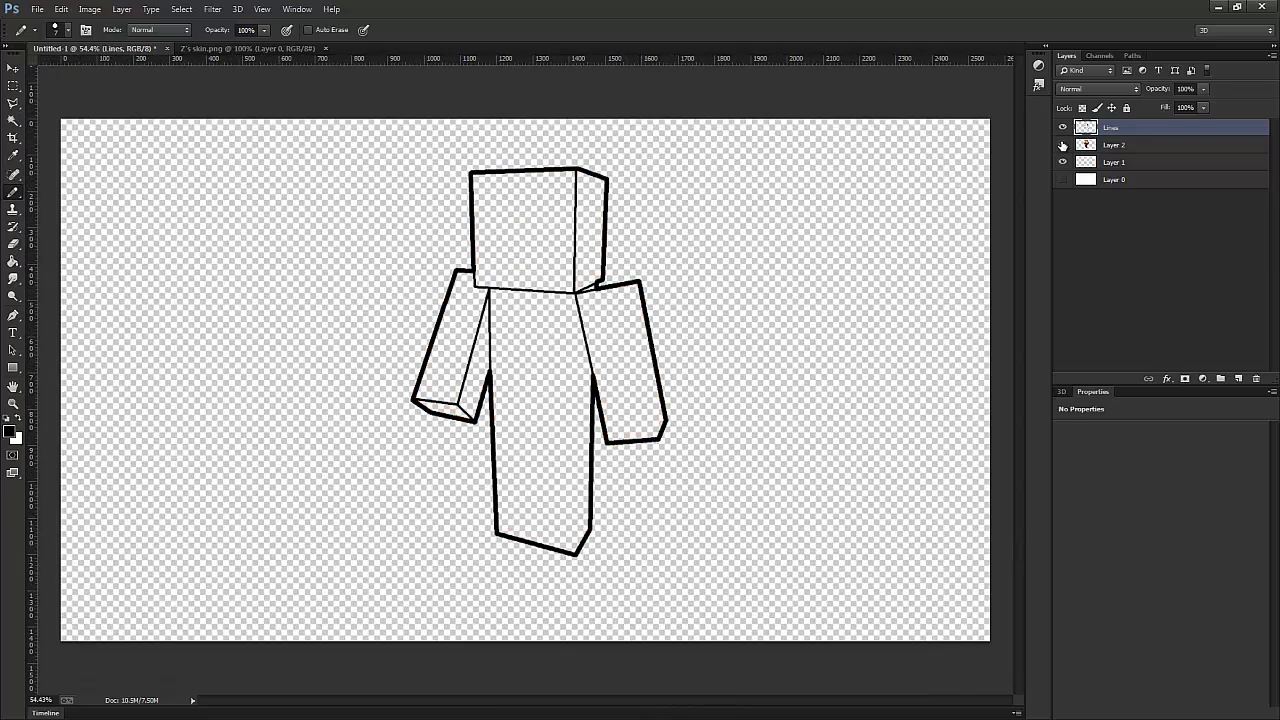
left_click(1063, 146)
left_click(1063, 146)
left_click(1063, 146)
left_click(1063, 146)
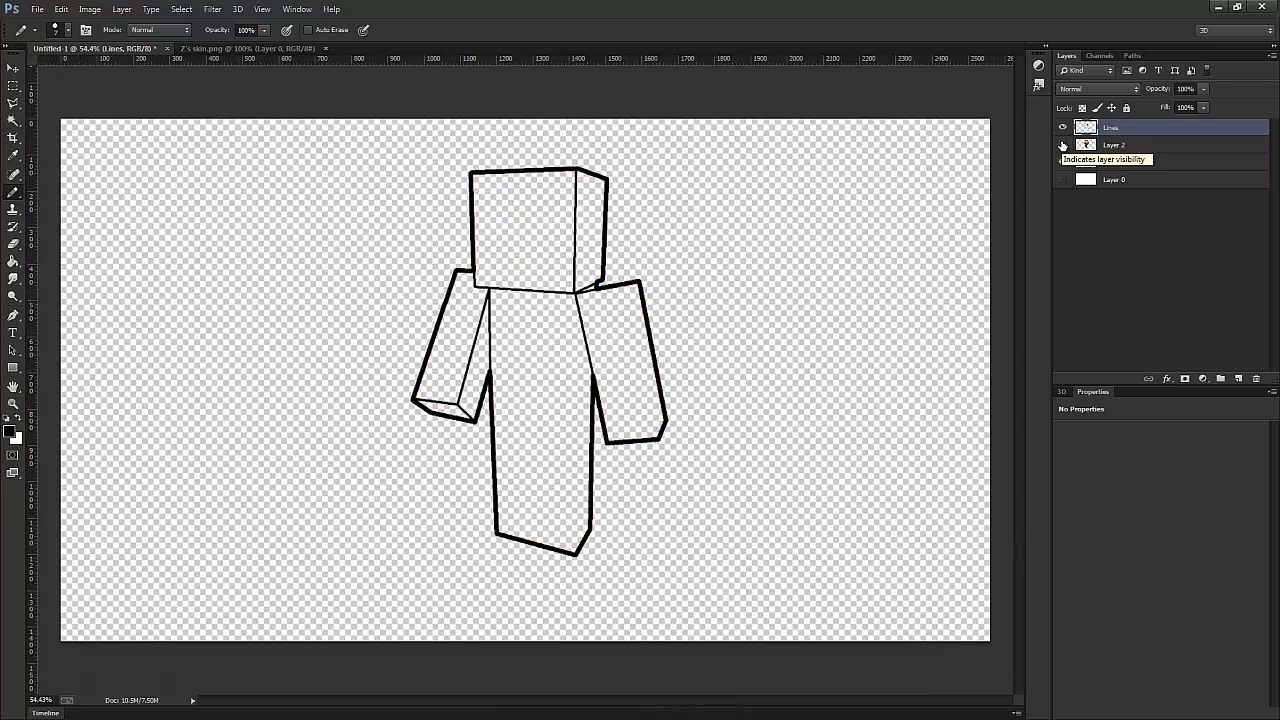
left_click(1063, 146)
- Trace the stepped hairline across the front of the face with connected straight black lines
scroll(380, 235, "up", 2)
scroll(380, 235, "up", 4)
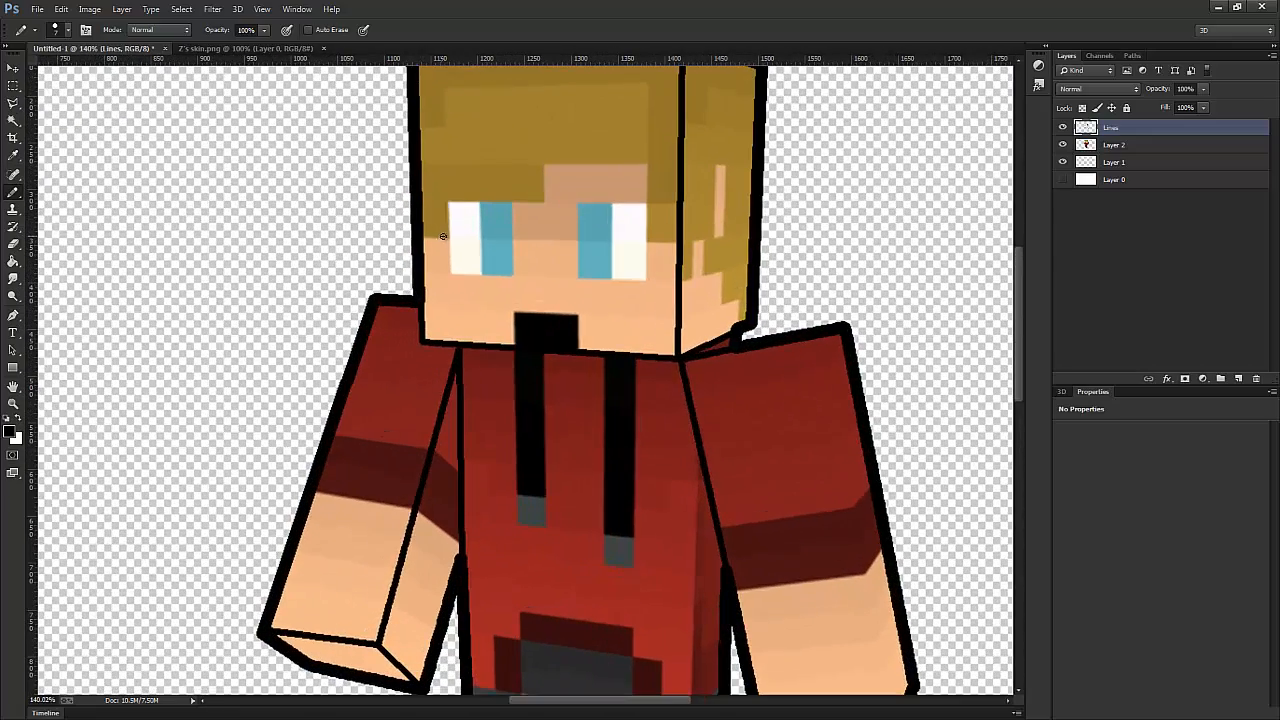
left_click(447, 236, "shift")
left_click(448, 202, "shift")
left_click(544, 202, "shift")
left_click(543, 162, "shift")
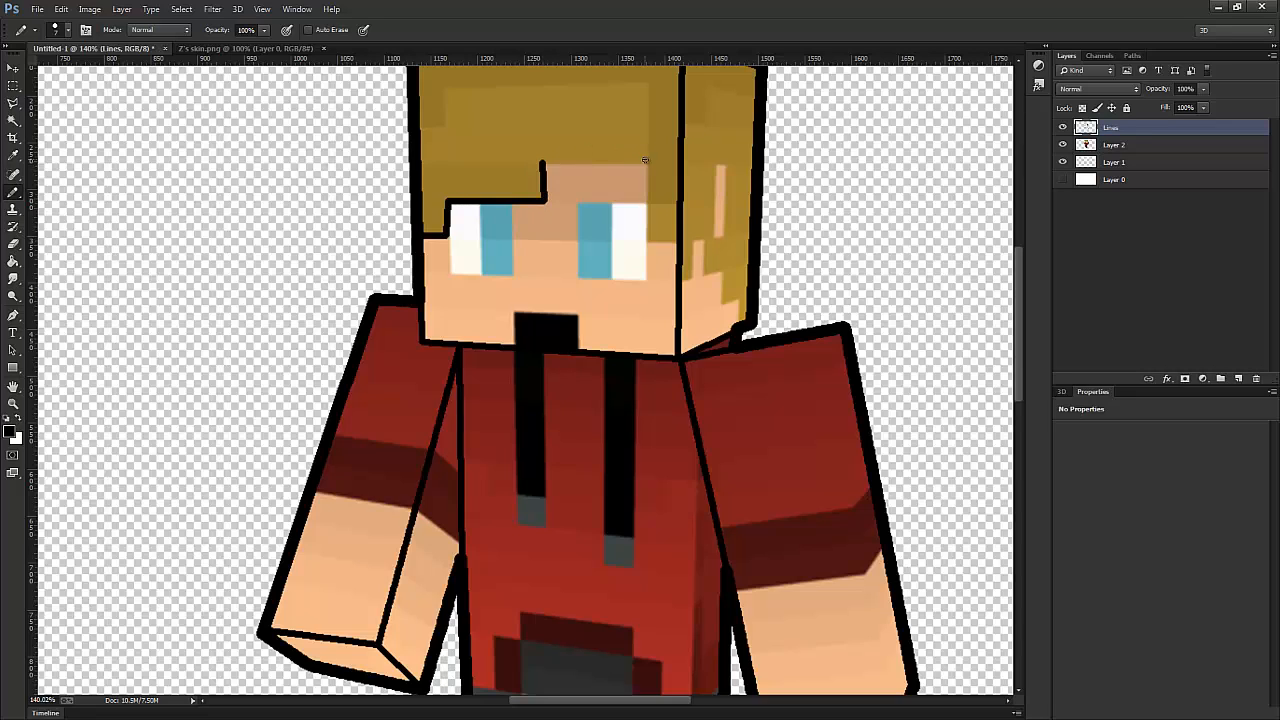
left_click(647, 162, "shift")
left_click(647, 241, "shift")
left_click(675, 241, "shift")
left_click(678, 277, "shift")
left_click(677, 279)
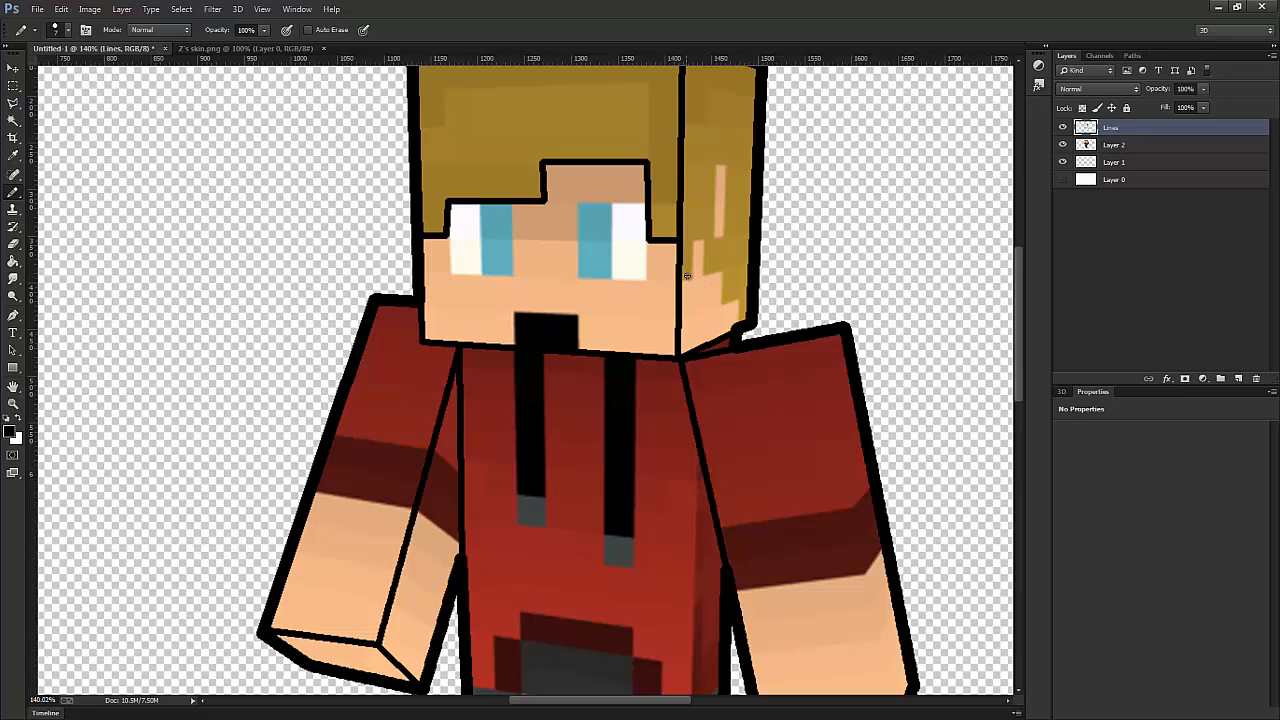
- Trace the stepped lower hairline on the side of the head down to the jaw
scroll(688, 278, "up", 2)
left_click(680, 282)
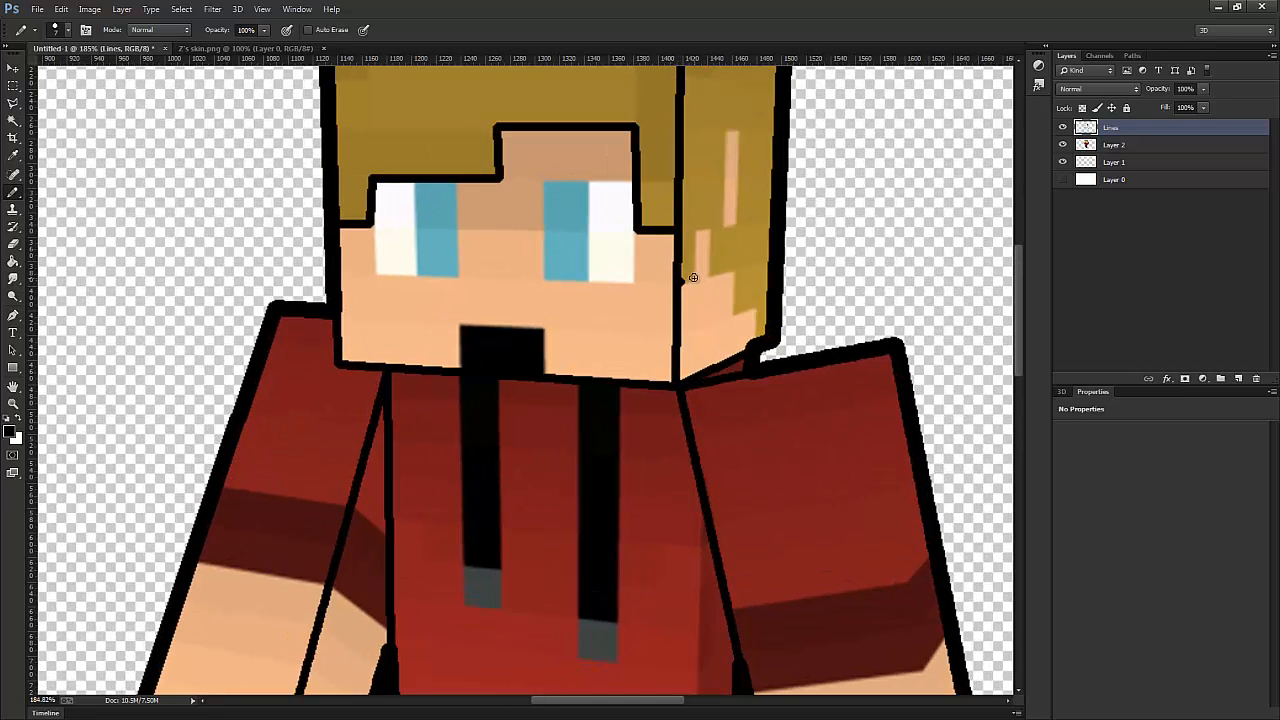
left_click(694, 279, "shift")
left_click(694, 230, "shift")
left_click(708, 230, "shift")
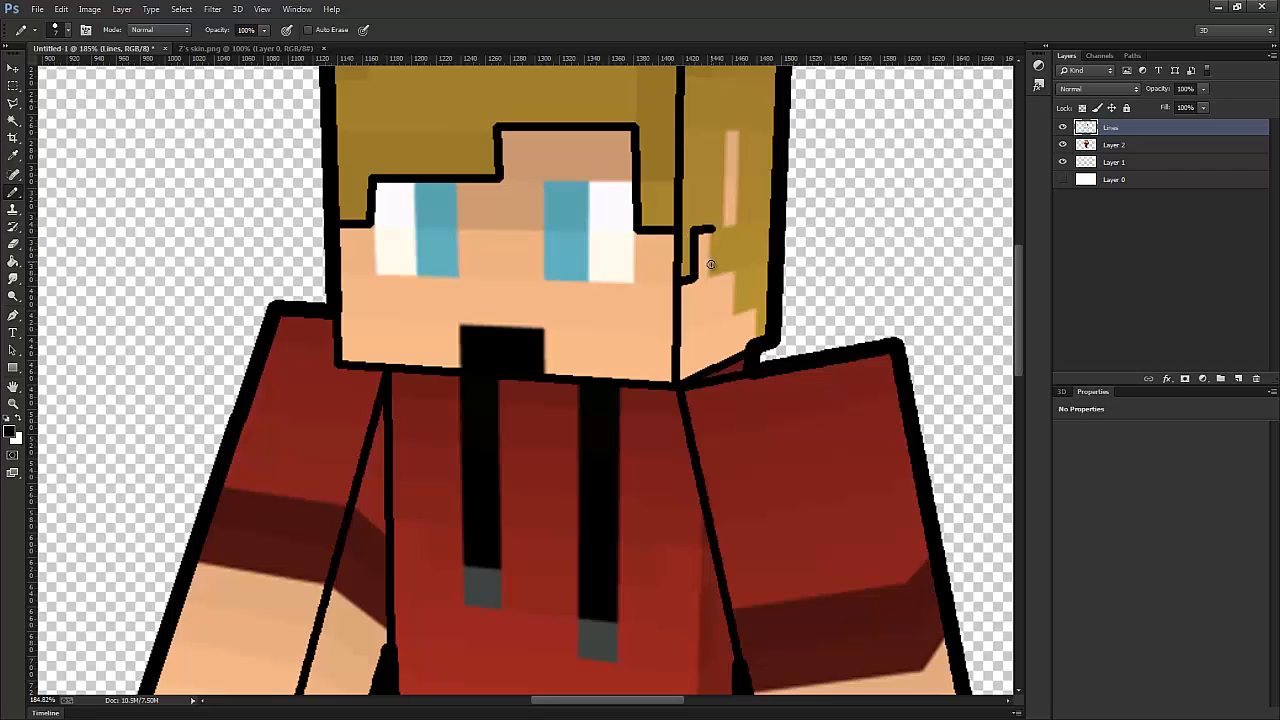
left_click(708, 276, "shift")
left_click(736, 272, "shift")
left_click(736, 316, "shift")
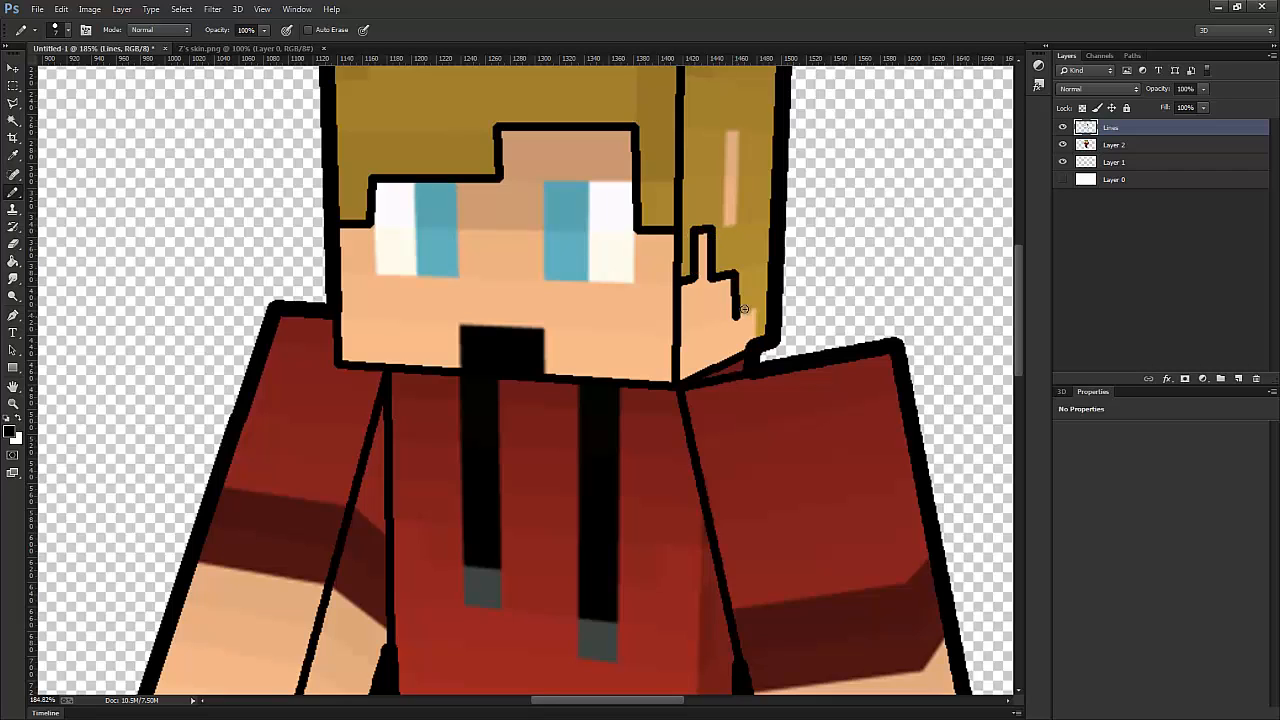
left_click(752, 310, "shift")
left_click(756, 342, "shift")
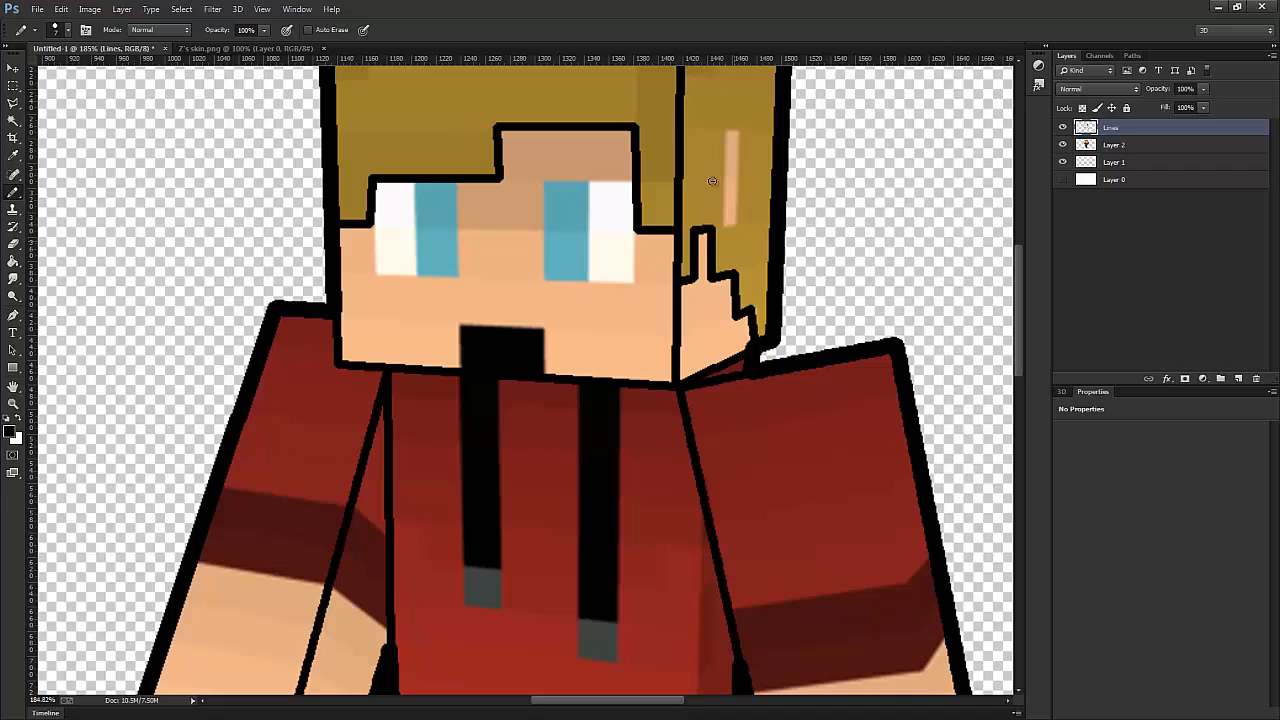
- Outline the narrow skin-coloured rectangle within the hair on the side of the head
left_click(722, 130)
left_click(744, 130, "shift")
left_click(744, 226, "shift")
left_click(720, 226, "shift")
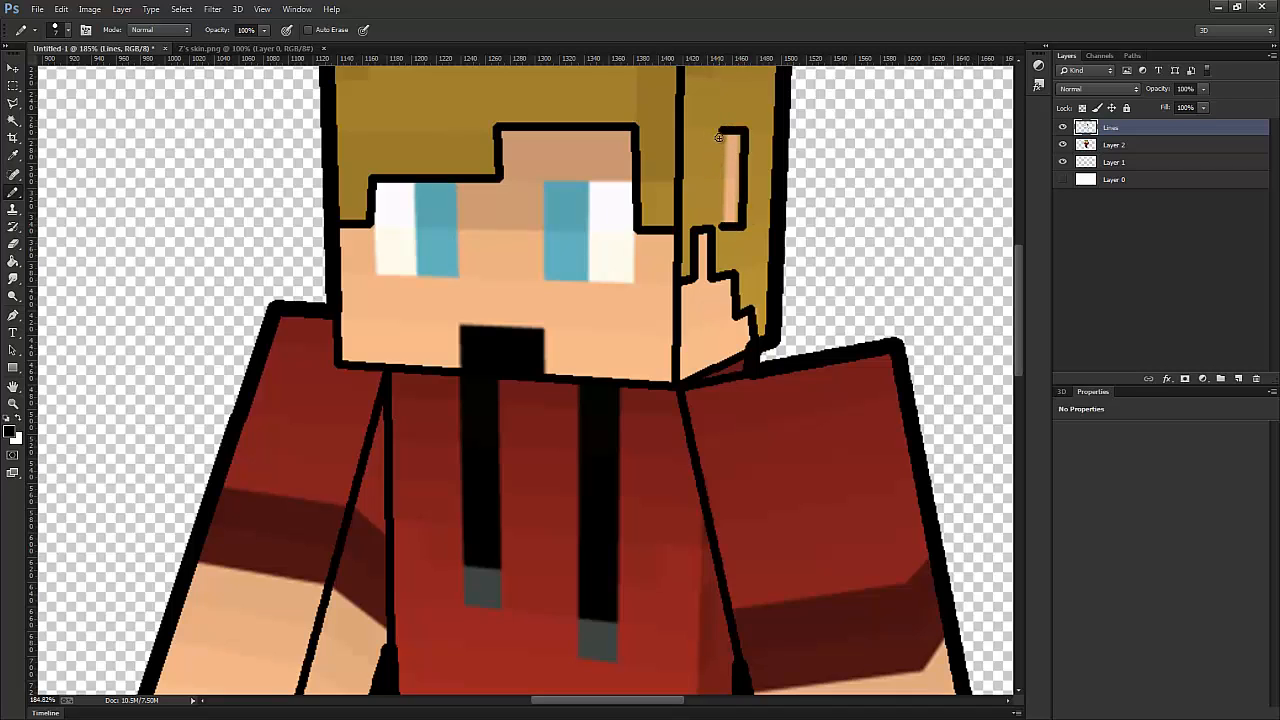
left_click(722, 131, "shift")
- Draw the right-hand sleeve's lower hem and the forearm's vertical edge down to the hand's corner
scroll(720, 135, "down", 5)
scroll(567, 394, "up", 4)
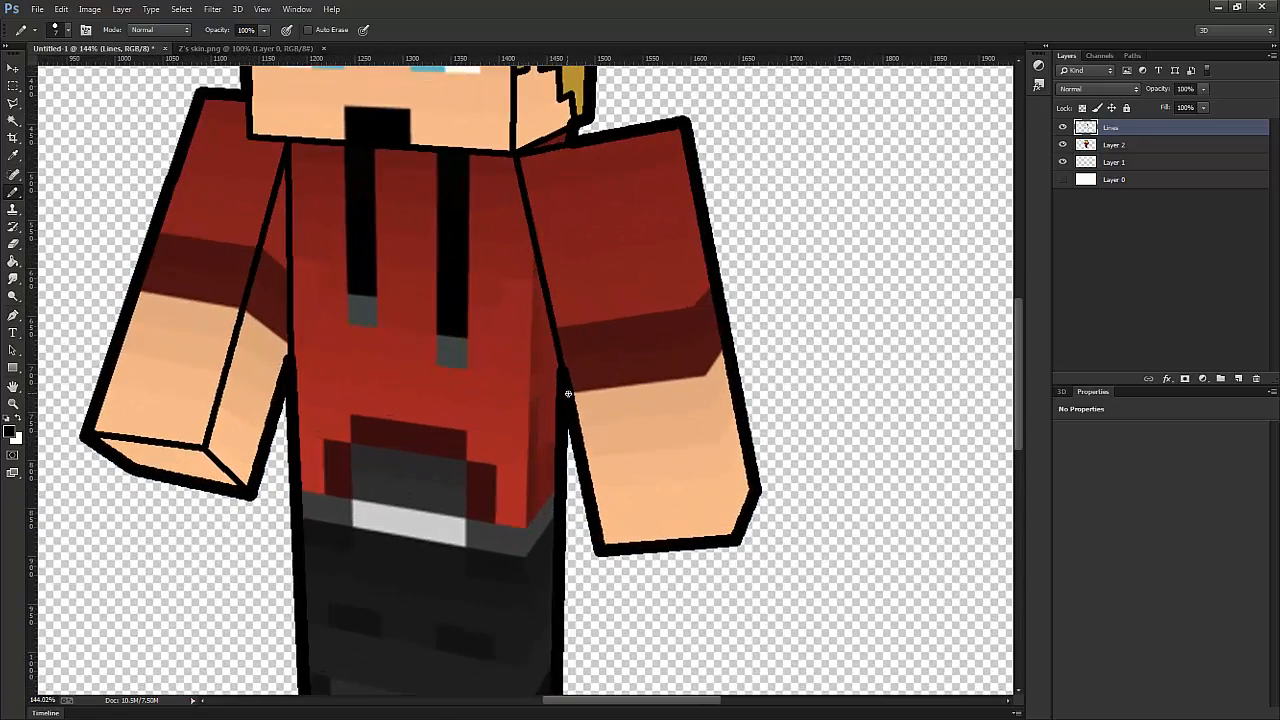
left_click(705, 376, "shift")
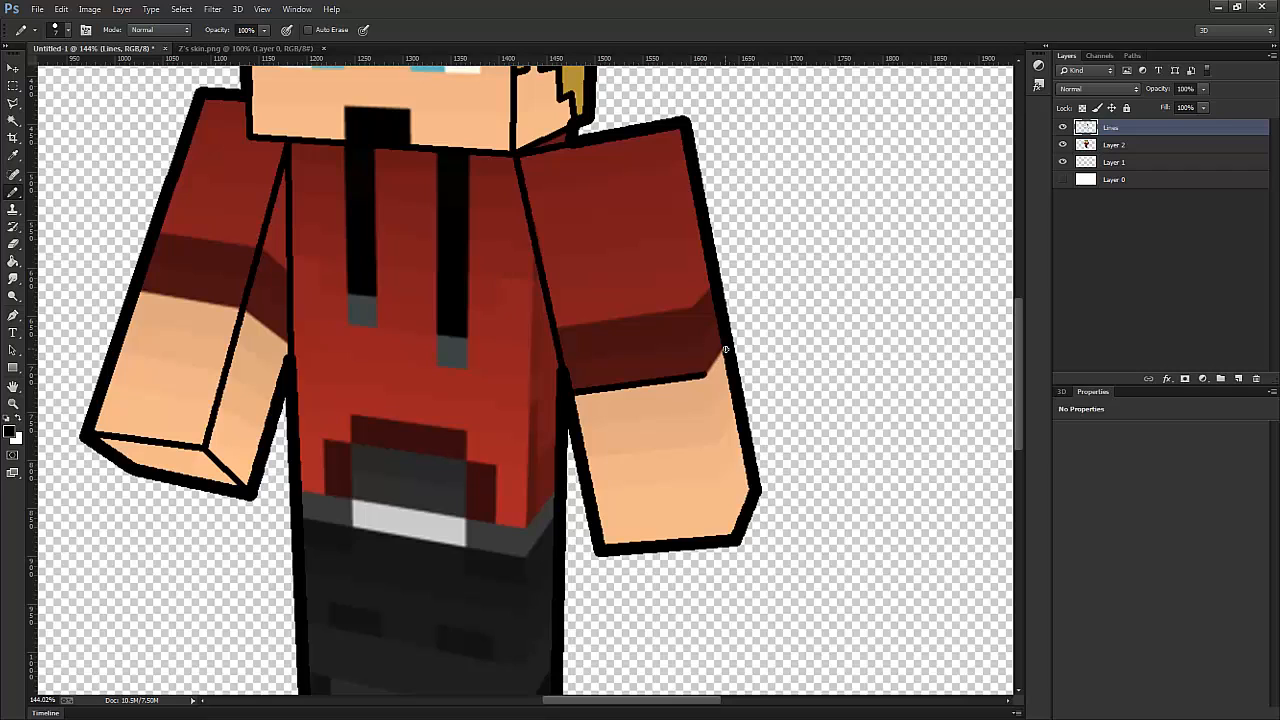
left_click(724, 350, "shift")
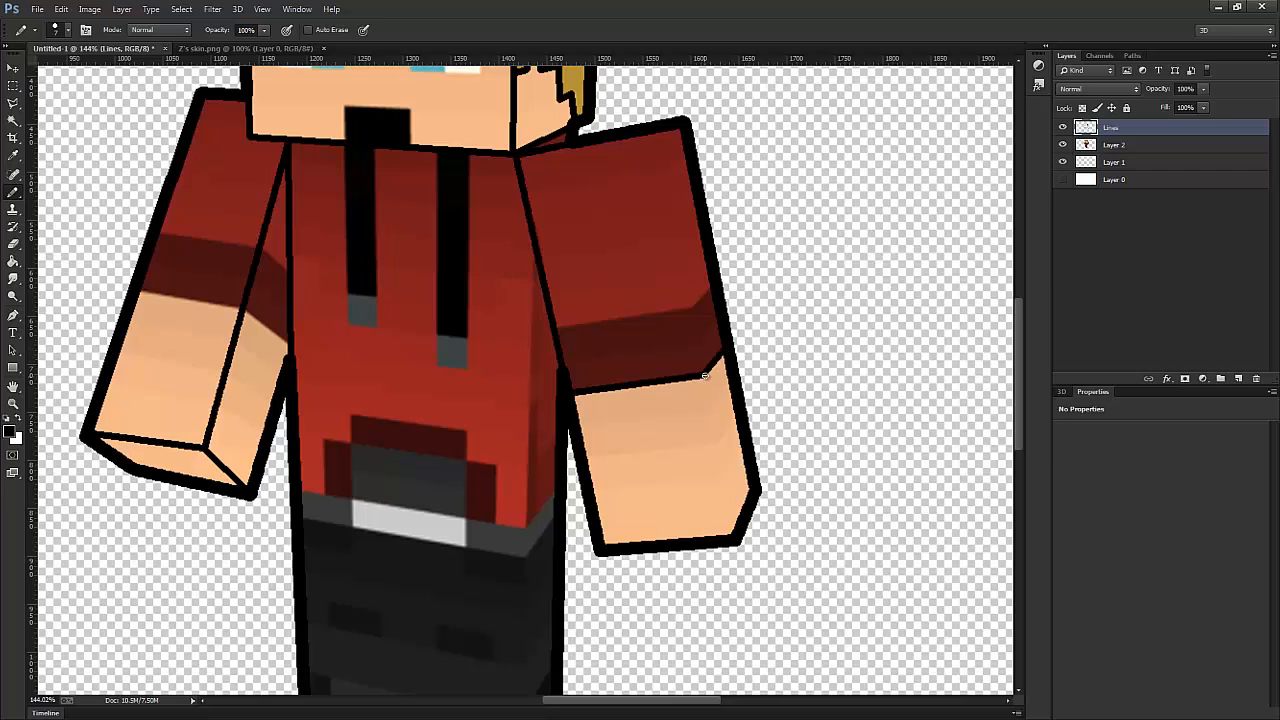
left_click(733, 535, "shift")
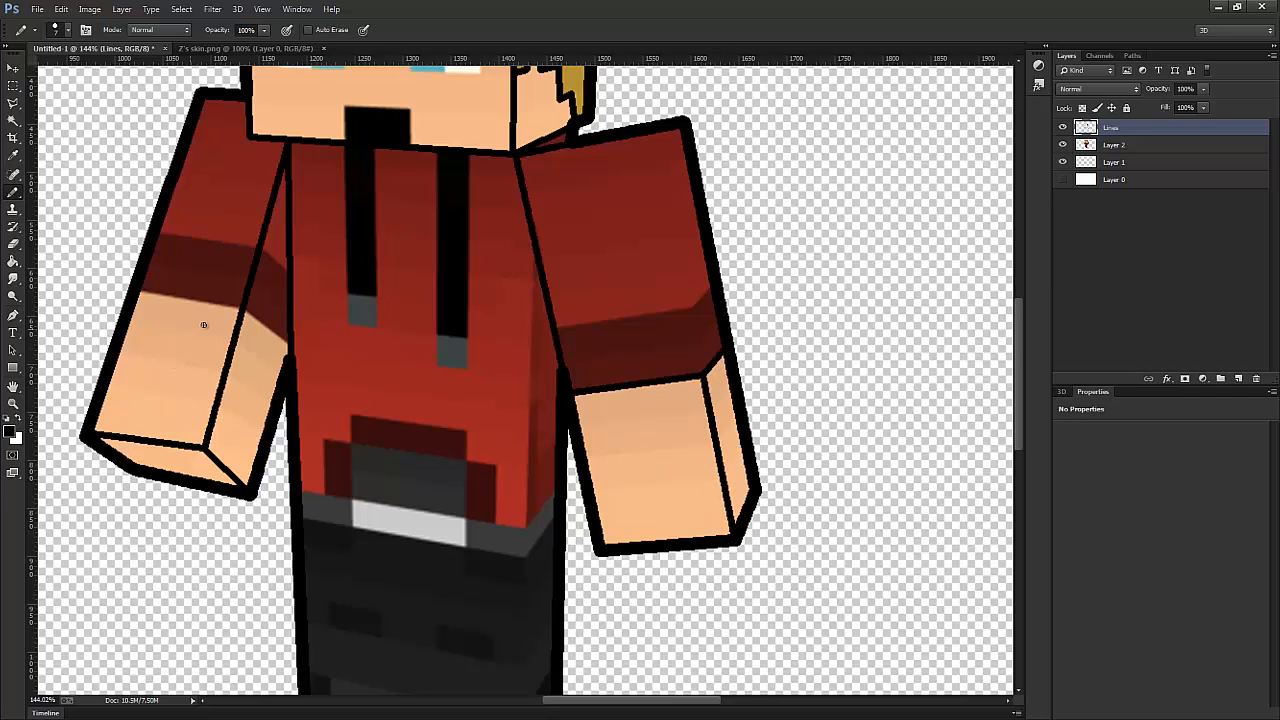
- Draw the left-hand sleeve's lower hem and the hoodie's bottom hem across the waist
scroll(190, 315, "down", 1)
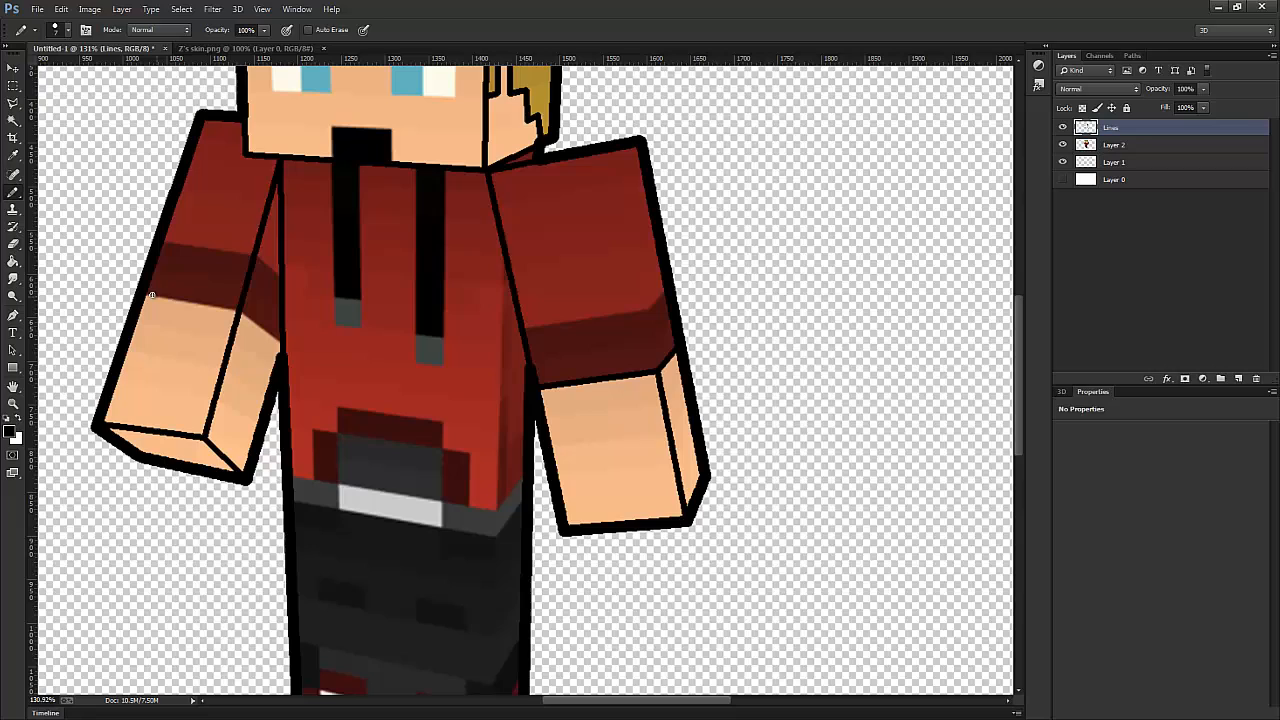
left_click(237, 313, "shift")
left_click(281, 347, "shift")
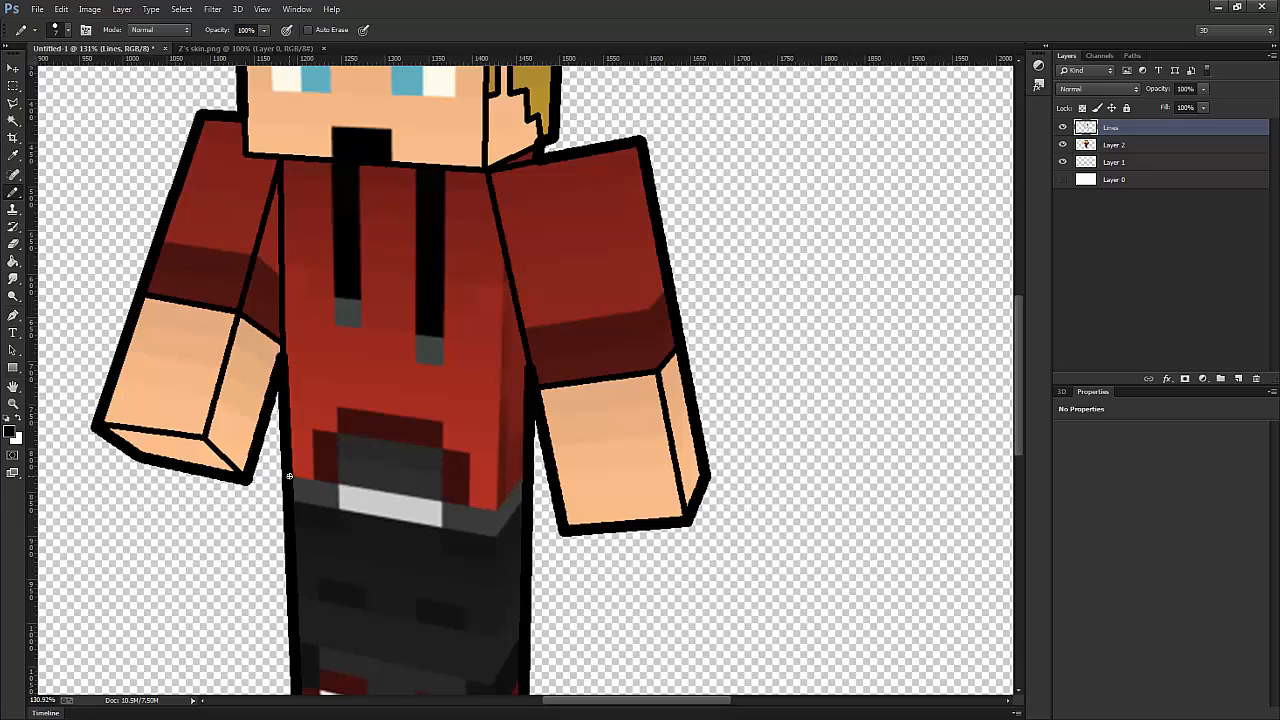
left_click(493, 508, "shift")
left_click(523, 478, "shift")
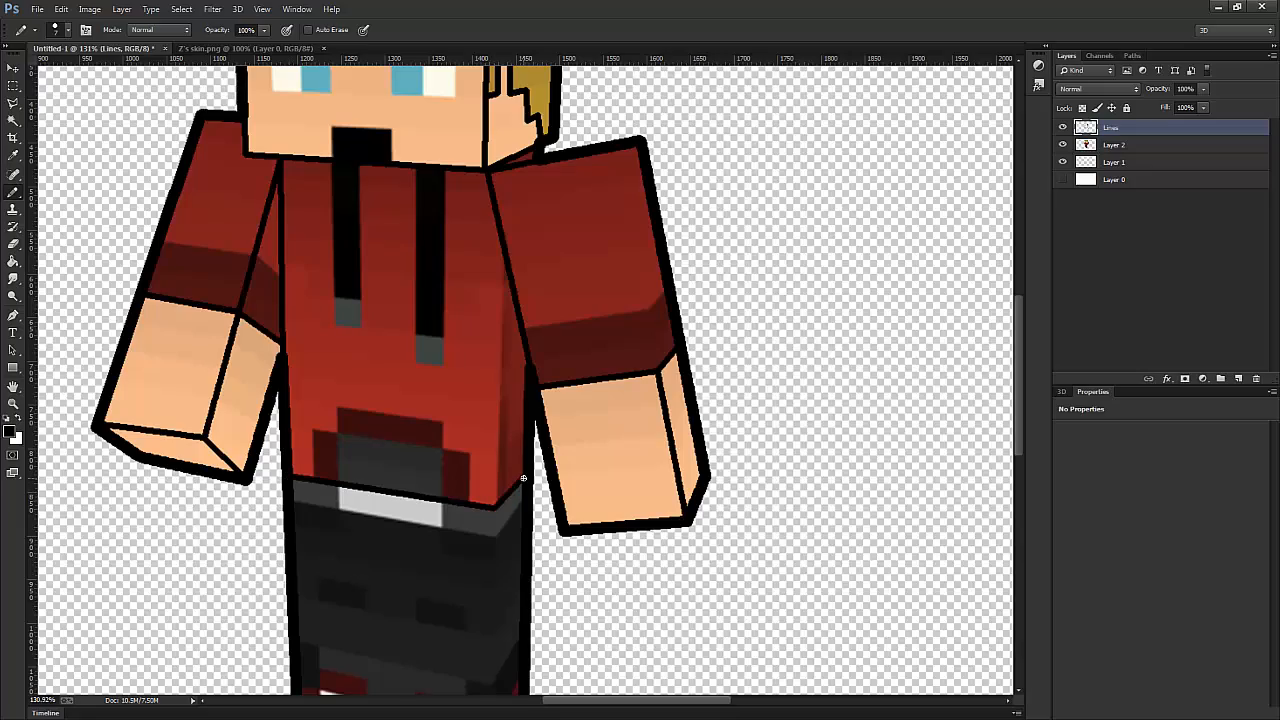
- Trace the stepped trouser hem above the shoes from the left leg edge to the right one
scroll(523, 478, "down", 4)
scroll(503, 492, "up", 4)
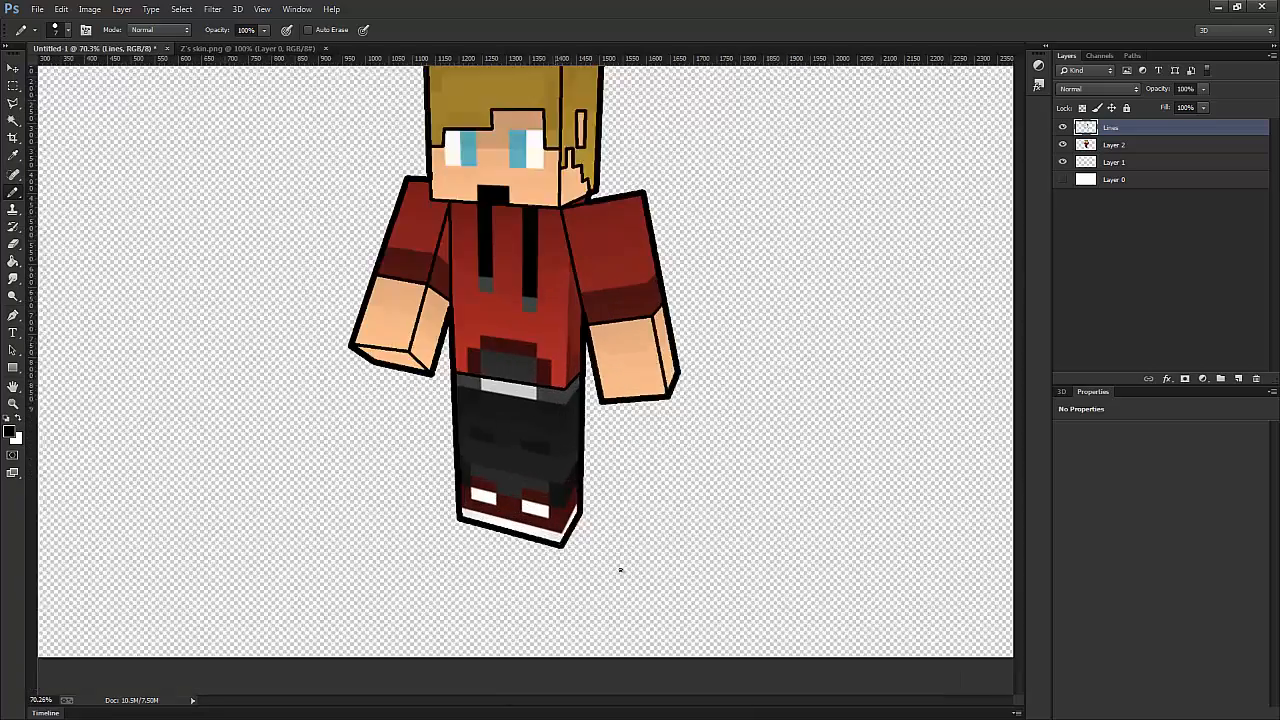
scroll(501, 493, "up", 1)
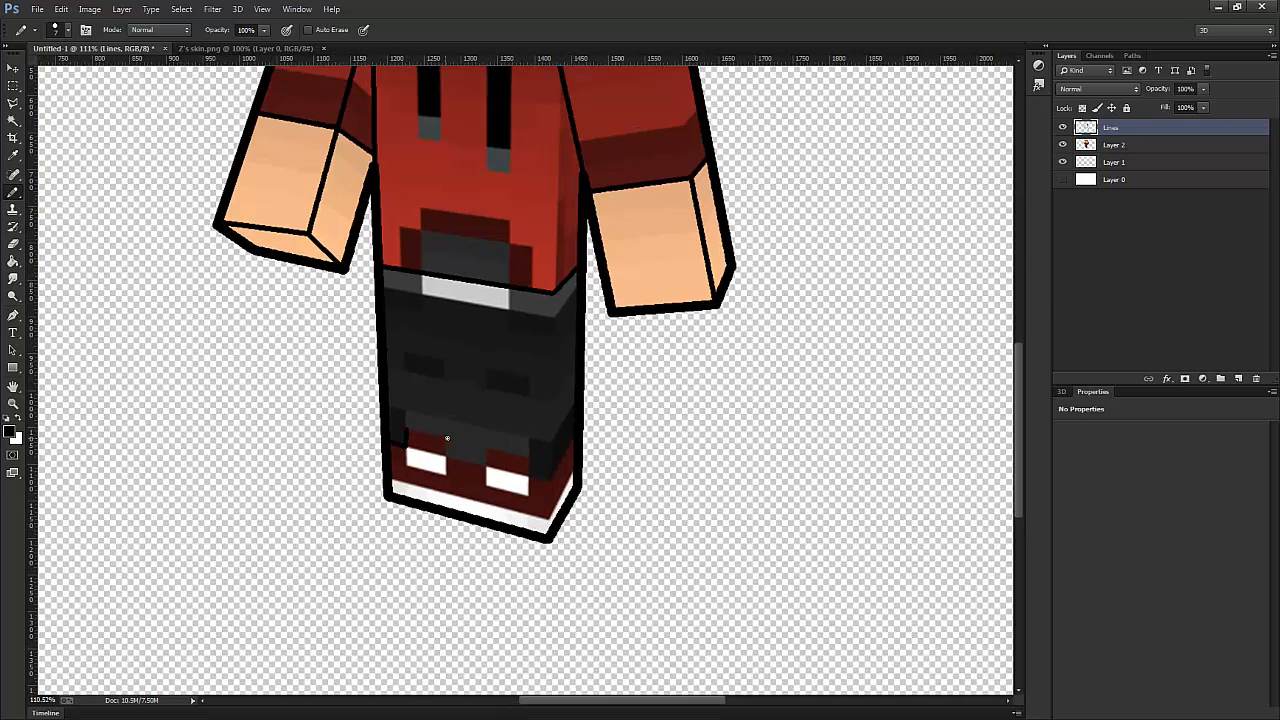
left_click(447, 438, "shift")
left_click(446, 456, "shift")
left_click(487, 455, "shift")
left_click(530, 461, "shift")
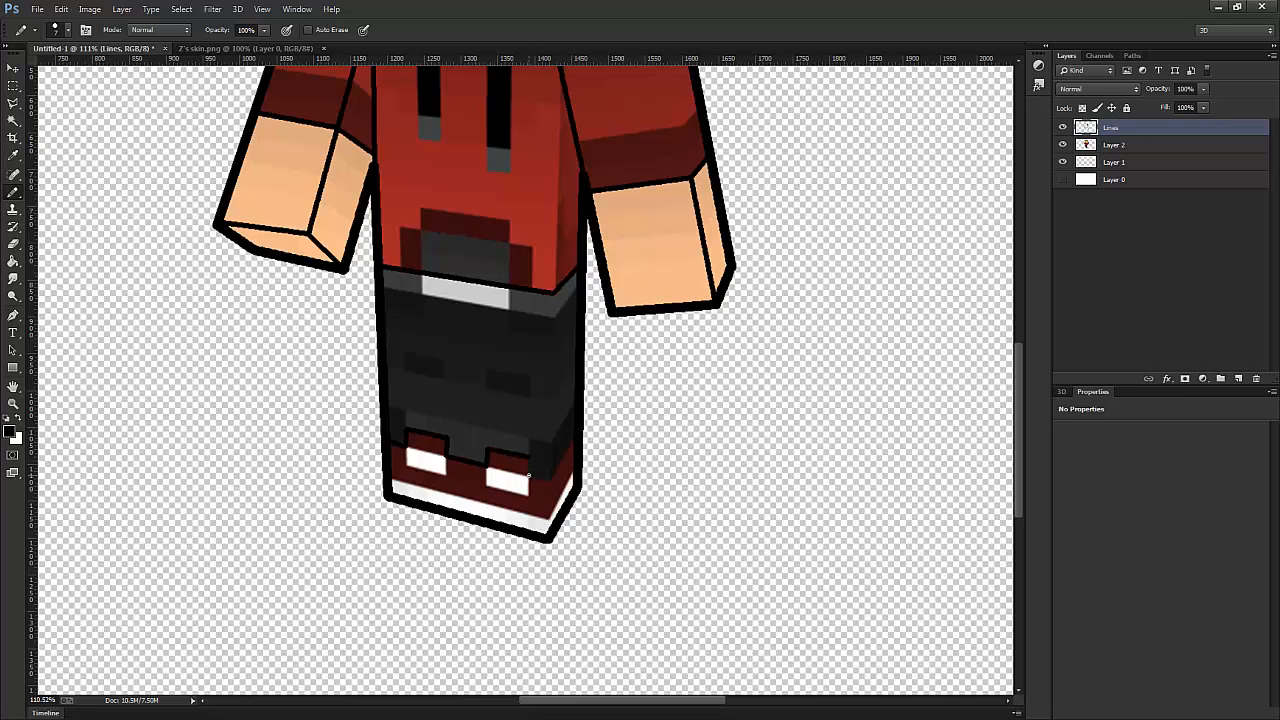
left_click(575, 437, "shift")
- Toggle Layer 2's visibility to check the complete line art including the hair, sleeves and trouser hem
scroll(537, 403, "down", 7)
scroll(561, 340, "up", 4)
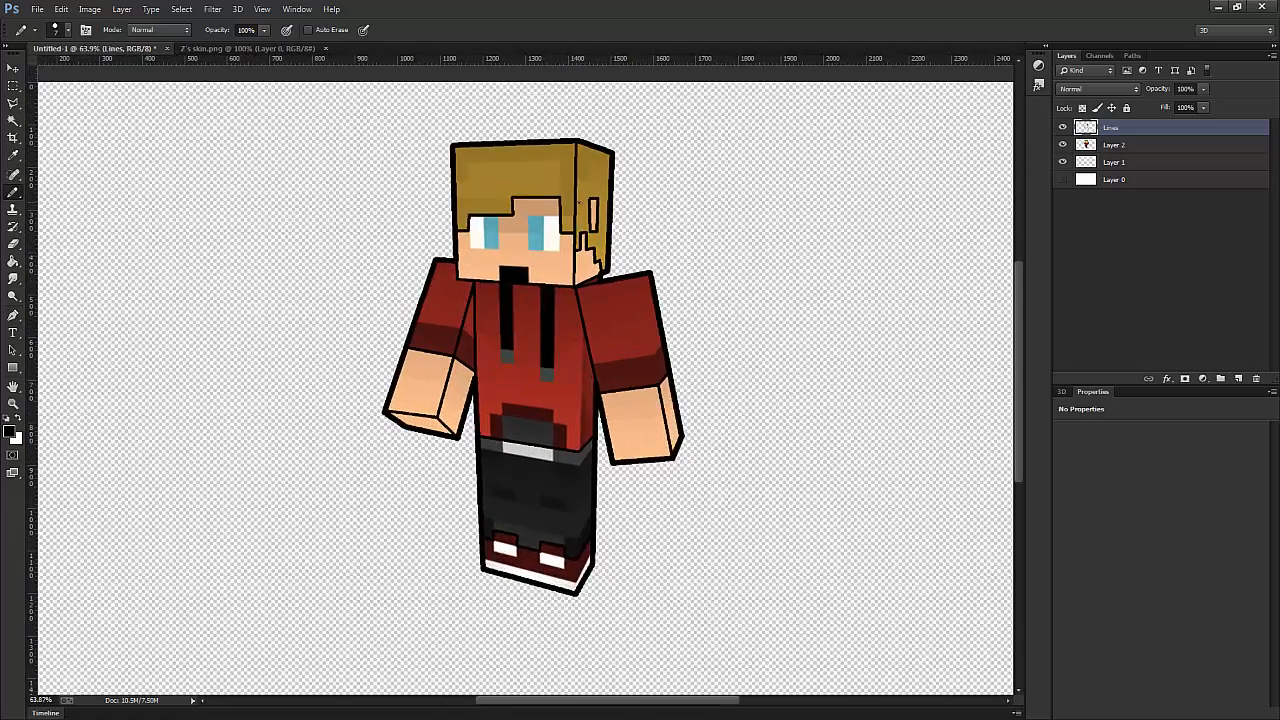
left_click(1063, 145)
left_click(1064, 145)
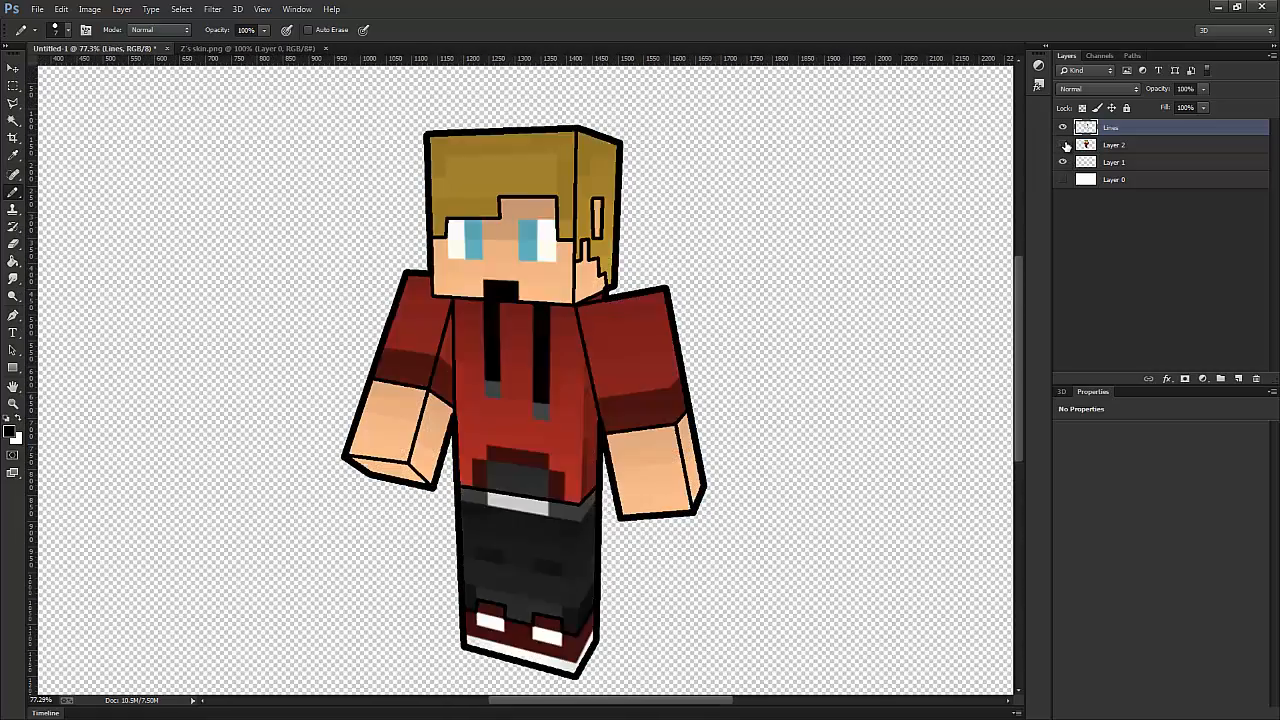
left_click(1064, 145)
left_click(1064, 145)
left_click(1064, 145)
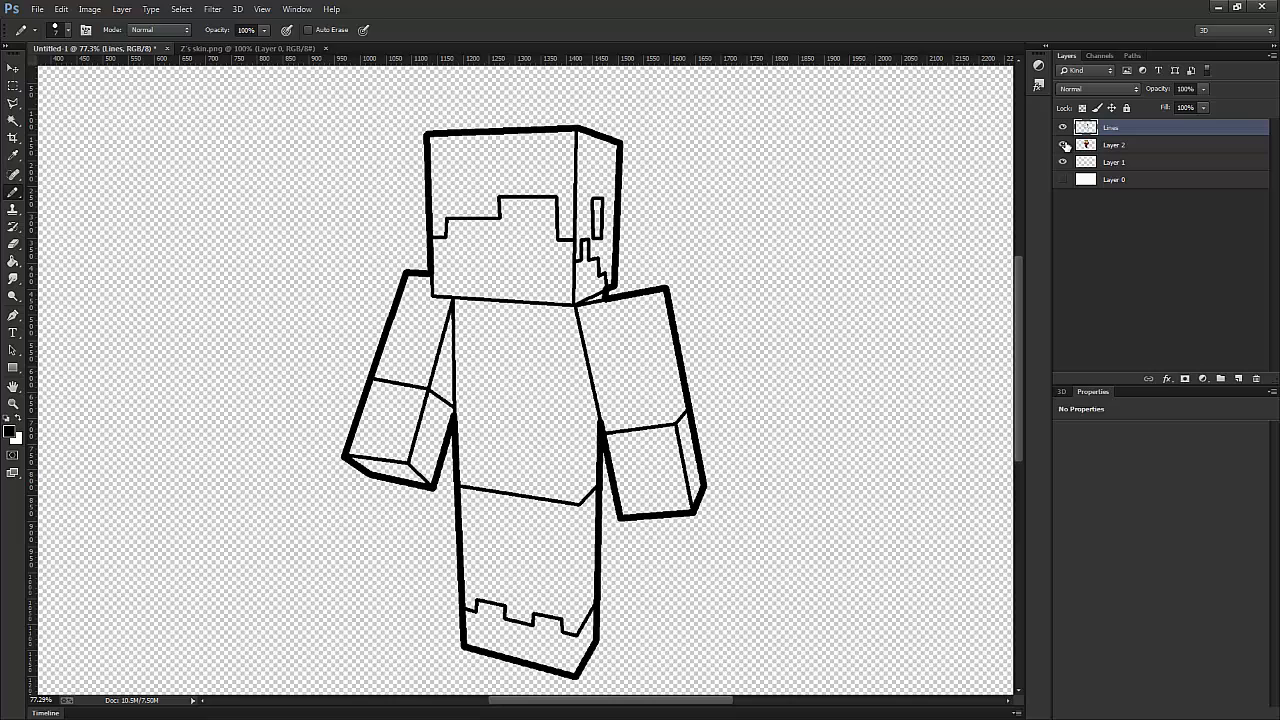
left_click(1064, 145)
- Set the pencil size to 5 px and outline the left-hand eye, with a line dividing the white from the blue iris
left_click(66, 30)
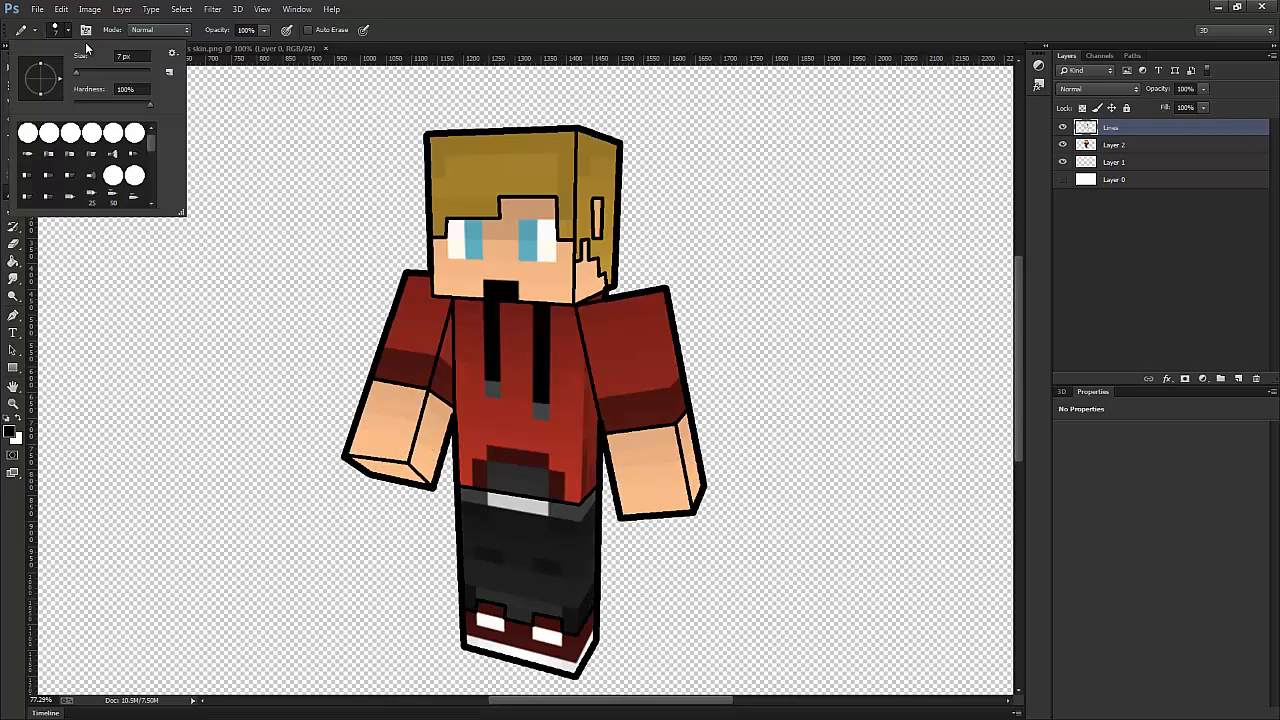
left_click(120, 56)
type("5")
key("Return")
scroll(552, 185, "up", 5)
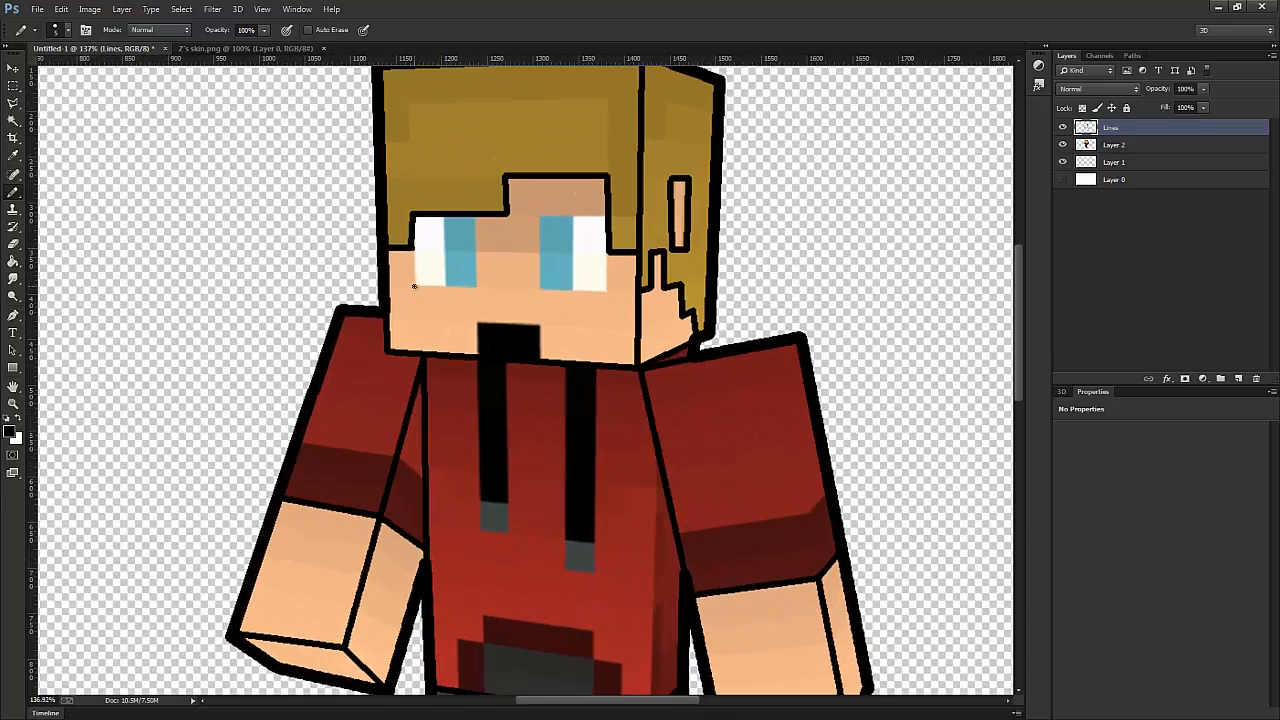
left_click(413, 286, "shift")
left_click(476, 286, "shift")
left_click(477, 217, "shift")
left_click(446, 286, "shift")
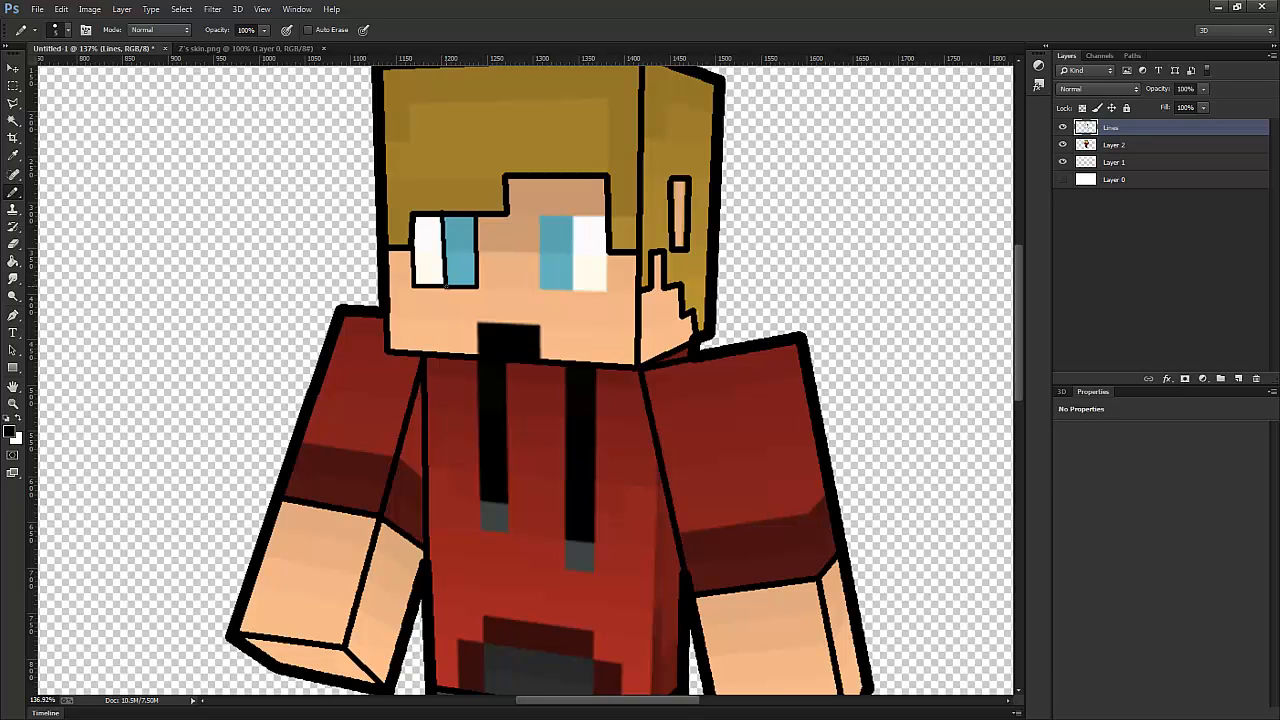
- Redraw the left-hand eye's dividing line straight and outline the right-hand eye with a line between white and iris
key("ctrl+z")
left_click(445, 283, "shift")
left_click(607, 215, "shift")
left_click(604, 291, "shift")
key("ctrl+z")
left_click(540, 288, "shift")
left_click(540, 216, "shift")
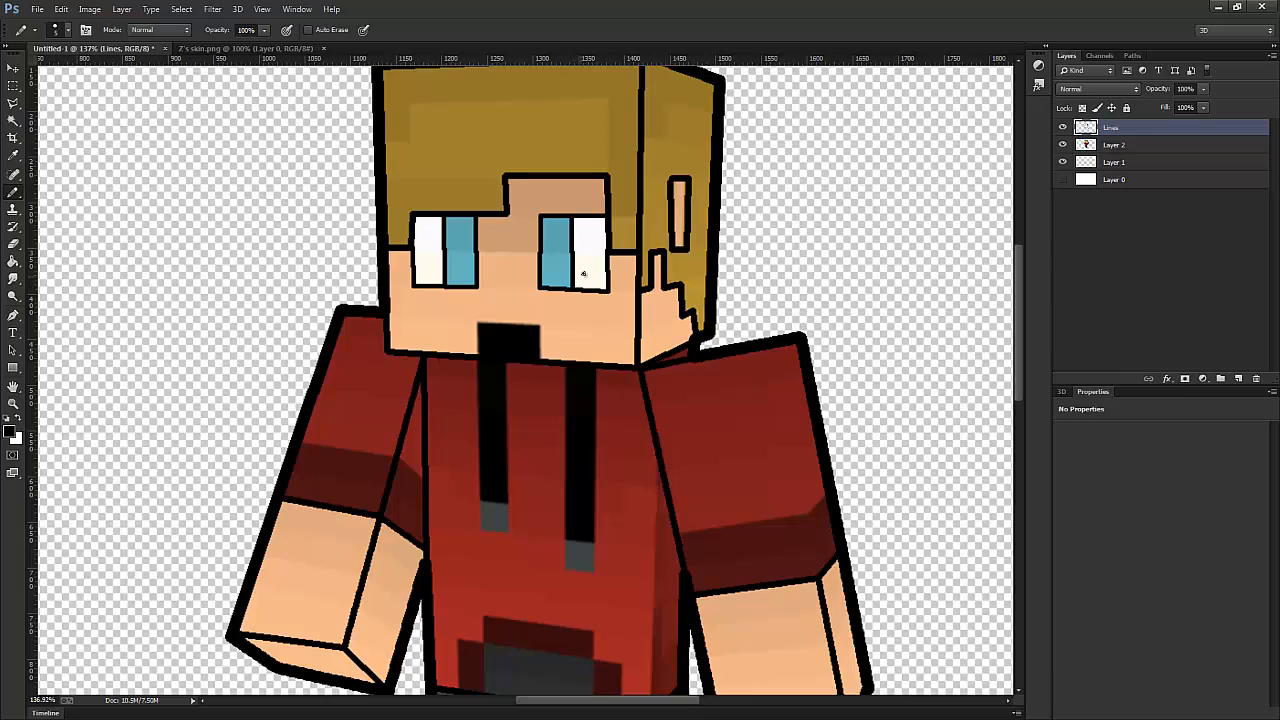
- Outline the black square above the chin line and check the line art with Layer 2 briefly hidden
scroll(572, 217, "down", 4)
scroll(581, 298, "down", 2)
scroll(508, 261, "up", 6)
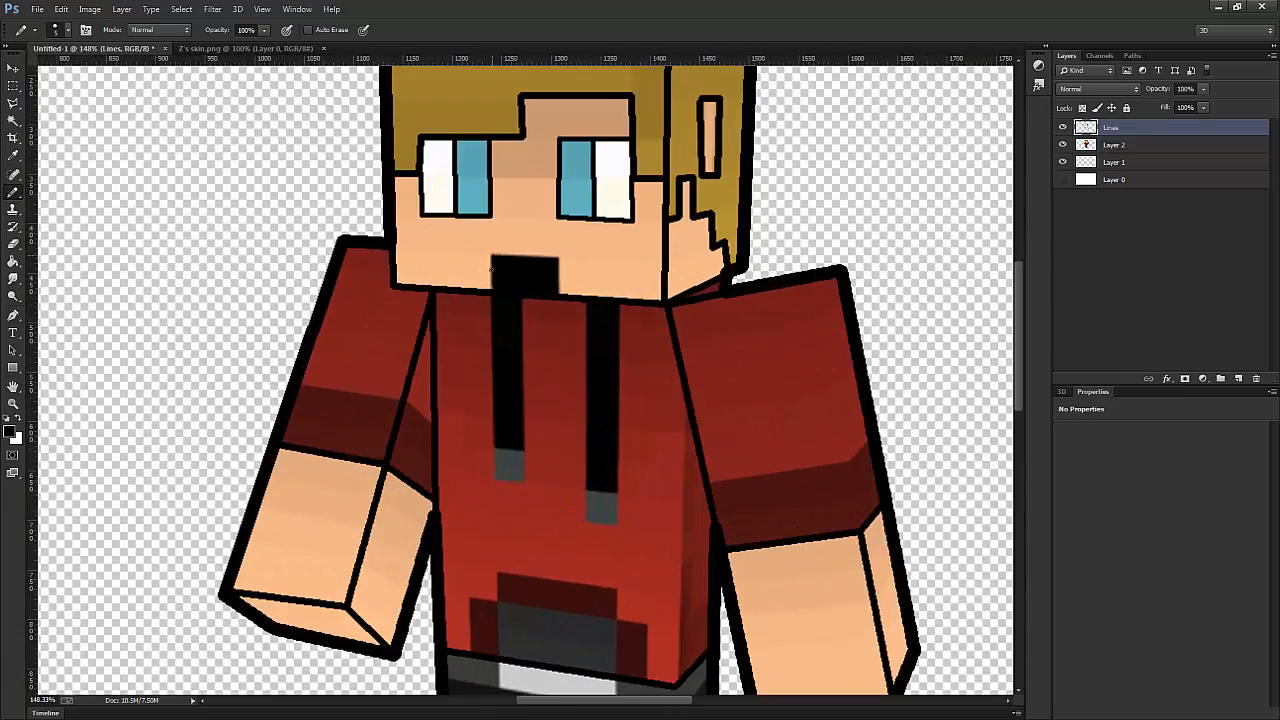
left_click(491, 290)
left_click(491, 257, "shift")
left_click(556, 253, "shift")
scroll(586, 282, "down", 5)
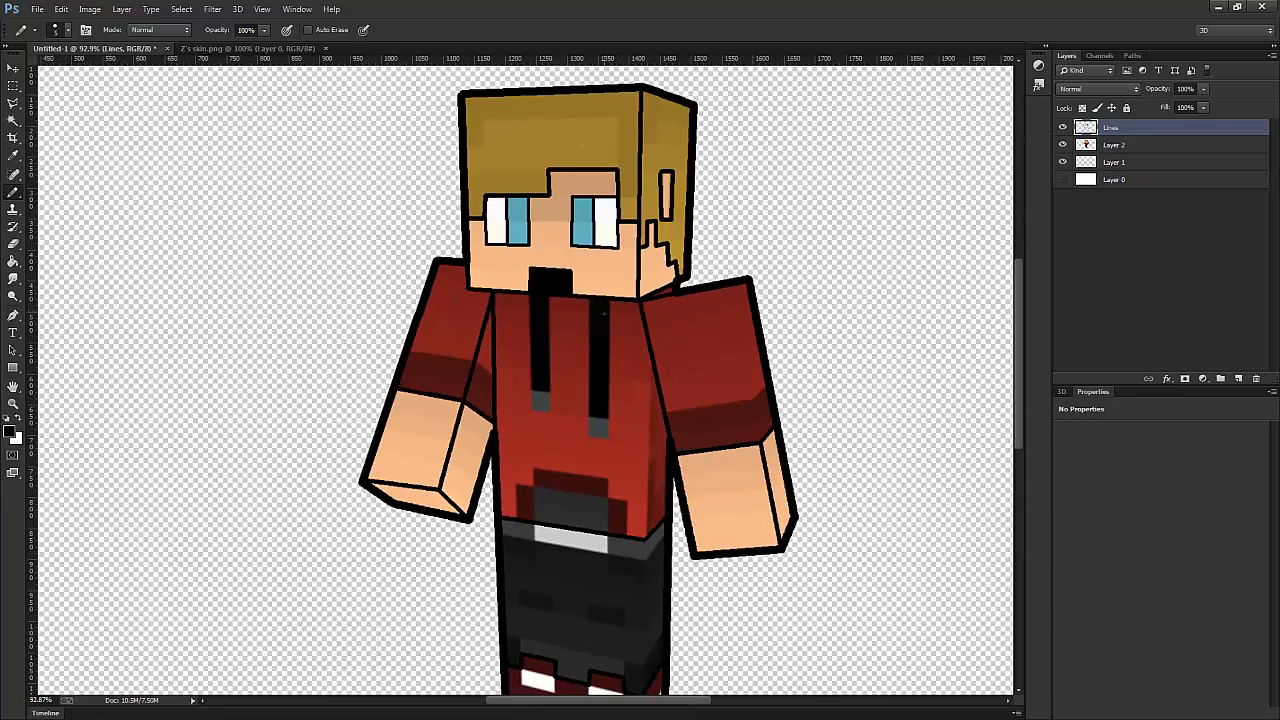
left_click(1063, 145)
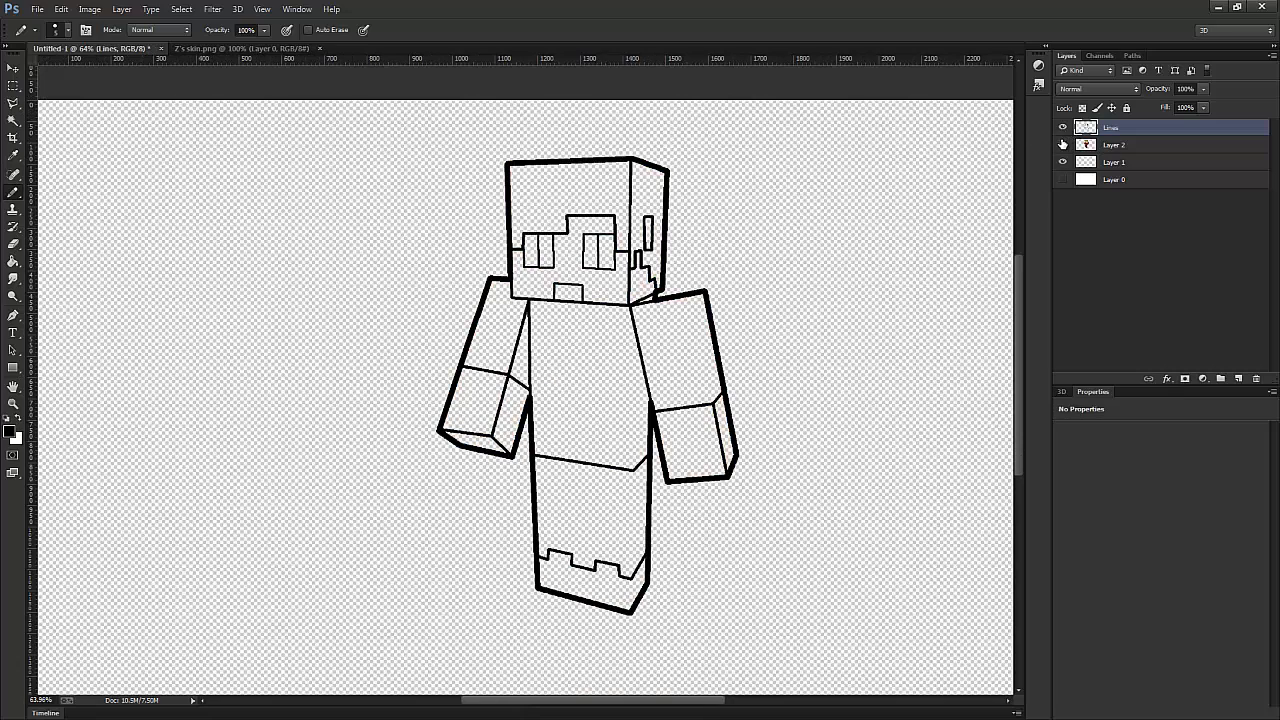
left_click(1063, 145)
- Trace the upper edges of the dark cuff bands on both sleeves and the right-hand sleeve's lengthwise corner edge
scroll(636, 385, "up", 3)
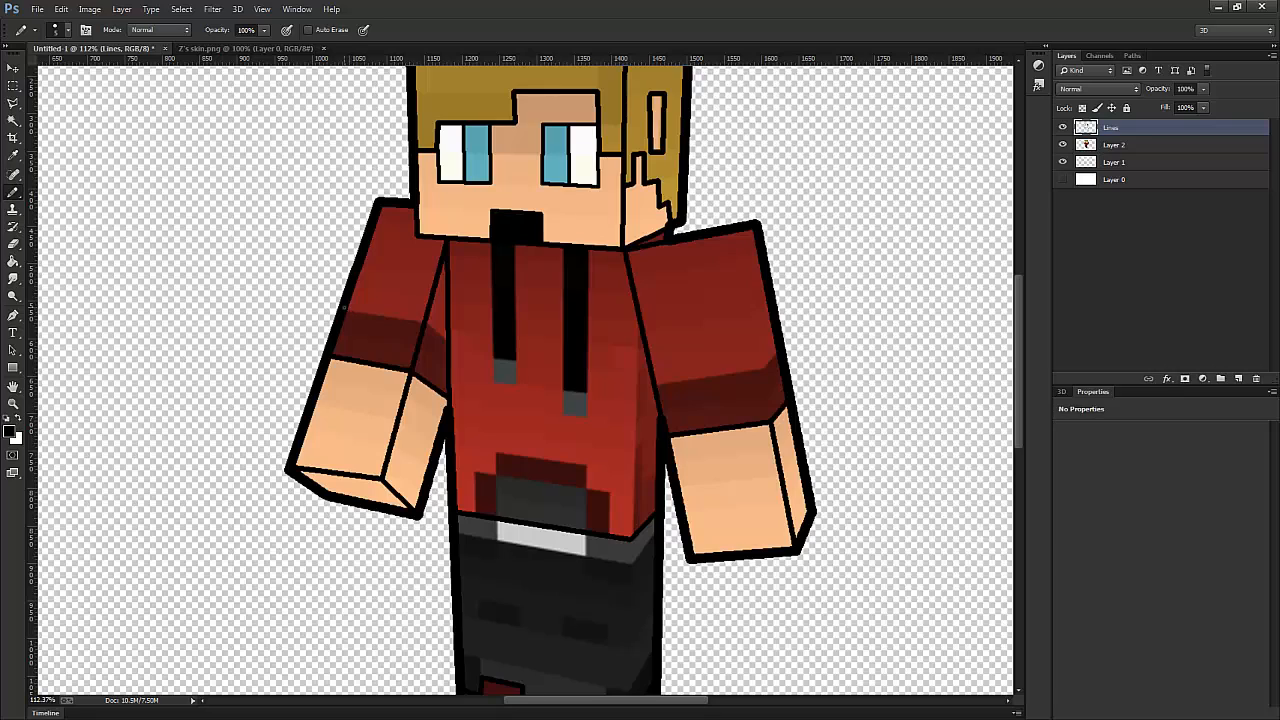
left_click(424, 323, "shift")
left_click(765, 366, "shift")
left_click(777, 352, "shift")
left_click(729, 233)
left_click(757, 367, "shift")
left_click(770, 419, "shift")
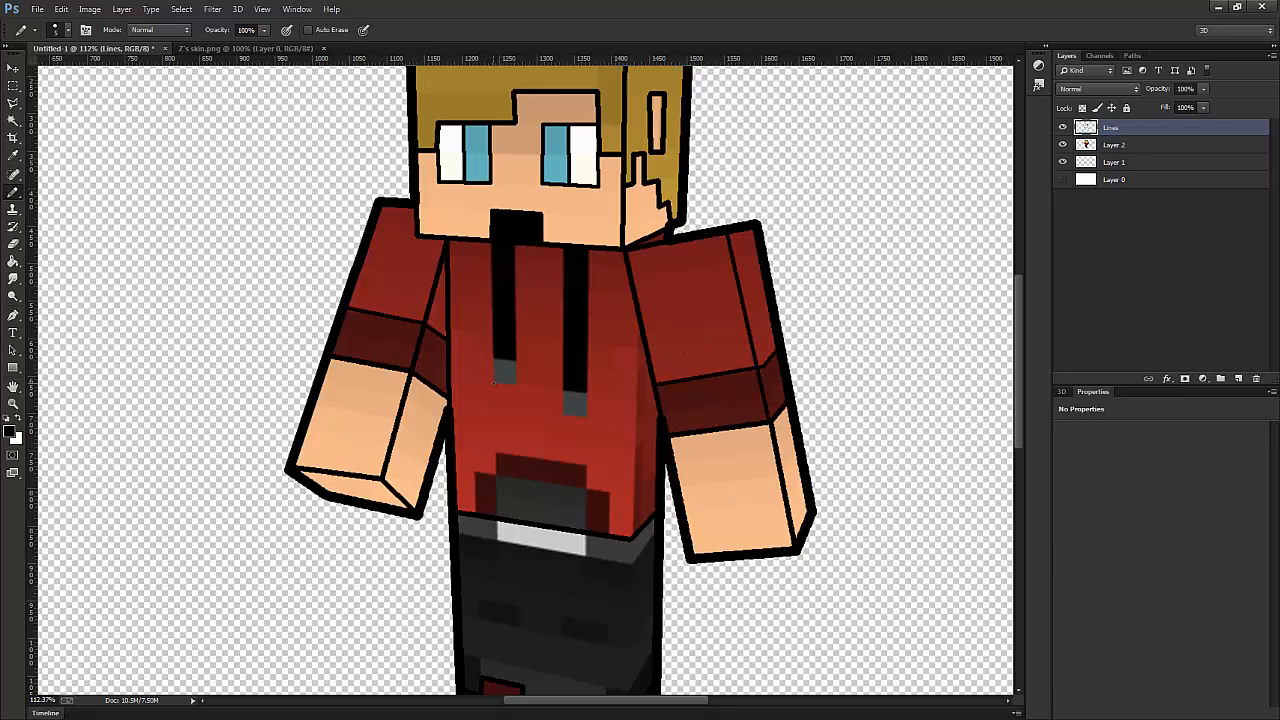
- Outline both black hoodie drawstrings and separate their grey tips with short lines
left_click(494, 383, "shift")
left_click(518, 386, "shift")
left_click(516, 246, "shift")
left_click(564, 416, "shift")
left_click(588, 419, "shift")
left_click(591, 248, "shift")
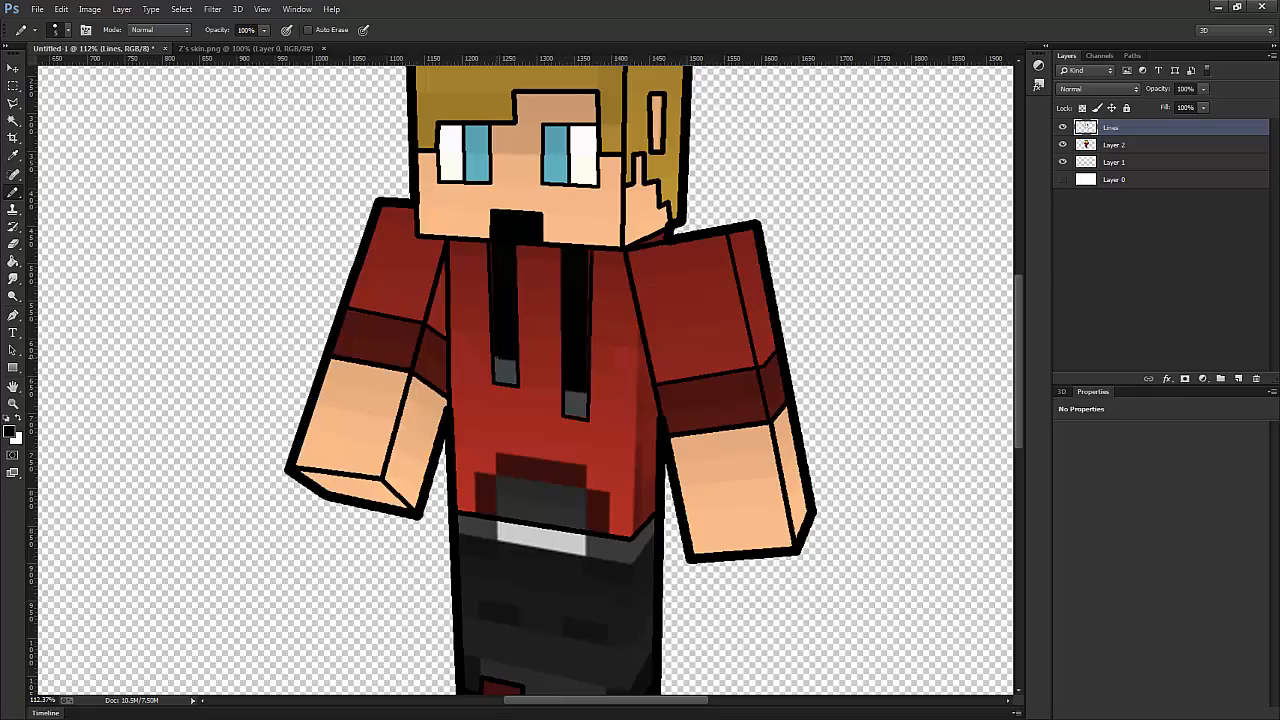
left_click(564, 389)
left_click(588, 393, "shift")
- Trace the belt's lower edge around the waist and mark the sides of the white buckle
scroll(580, 420, "down", 8)
scroll(565, 540, "up", 9)
left_click(416, 296)
left_click(612, 330, "shift")
left_click(637, 302, "shift")
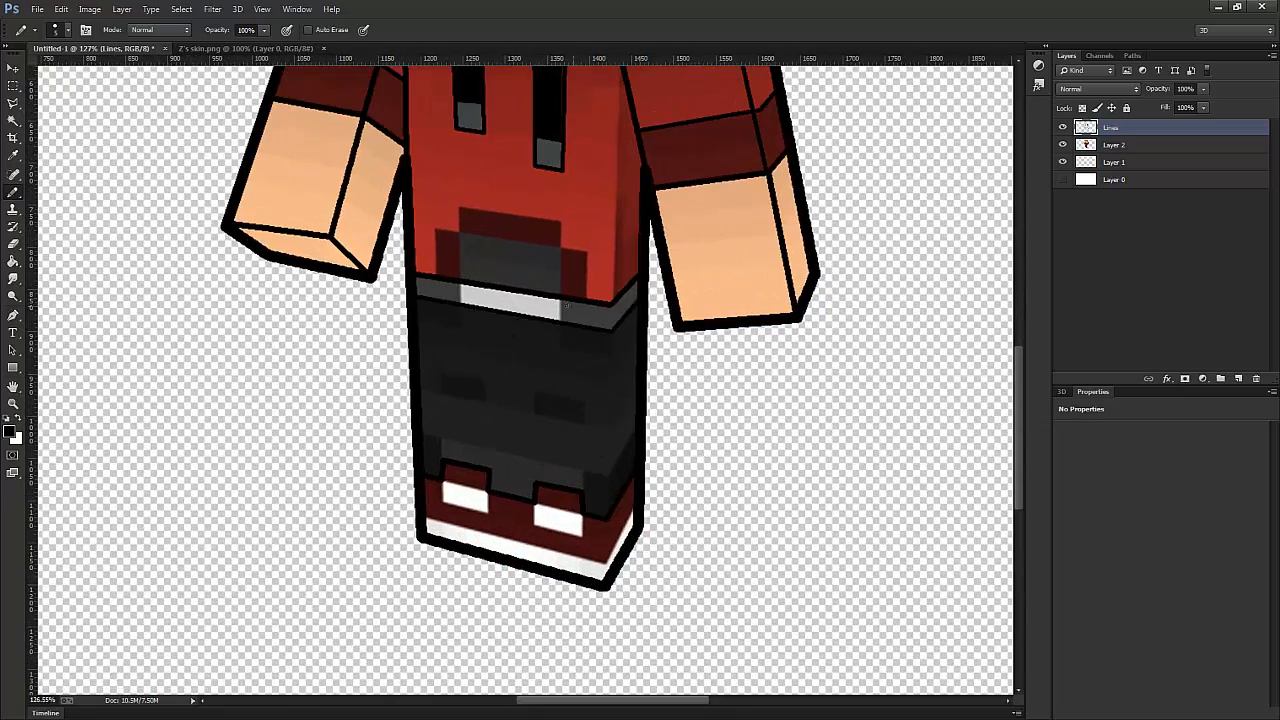
left_click(459, 302, "shift")
- Trace the top edge of the white shoe soles and outline the white patch on each shoe
left_click(427, 517)
left_click(605, 560, "shift")
left_click(631, 520, "shift")
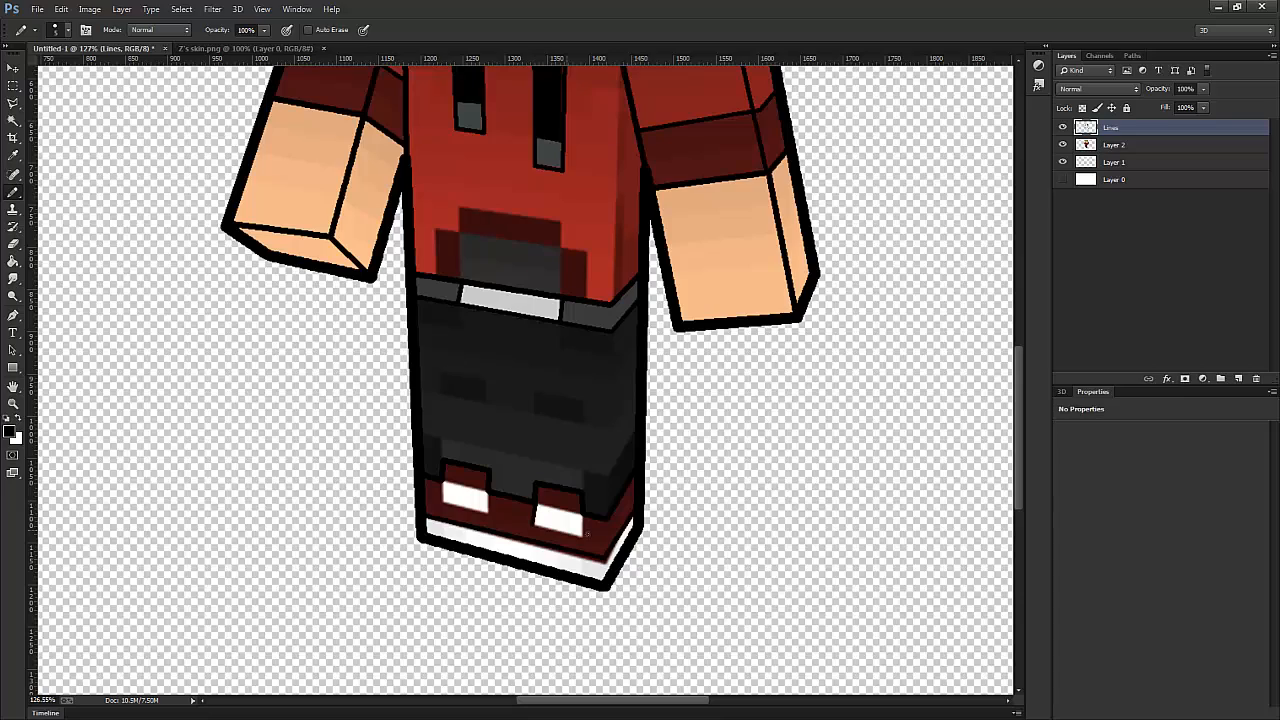
left_click(584, 536, "shift")
left_click(534, 525, "shift")
left_click(537, 504)
left_click(582, 515, "shift")
left_click(443, 482)
left_click(488, 493, "shift")
- Hide Layer 2, examine the line art for missing details, and show the layer again
scroll(442, 500, "down", 8)
left_click(1063, 146)
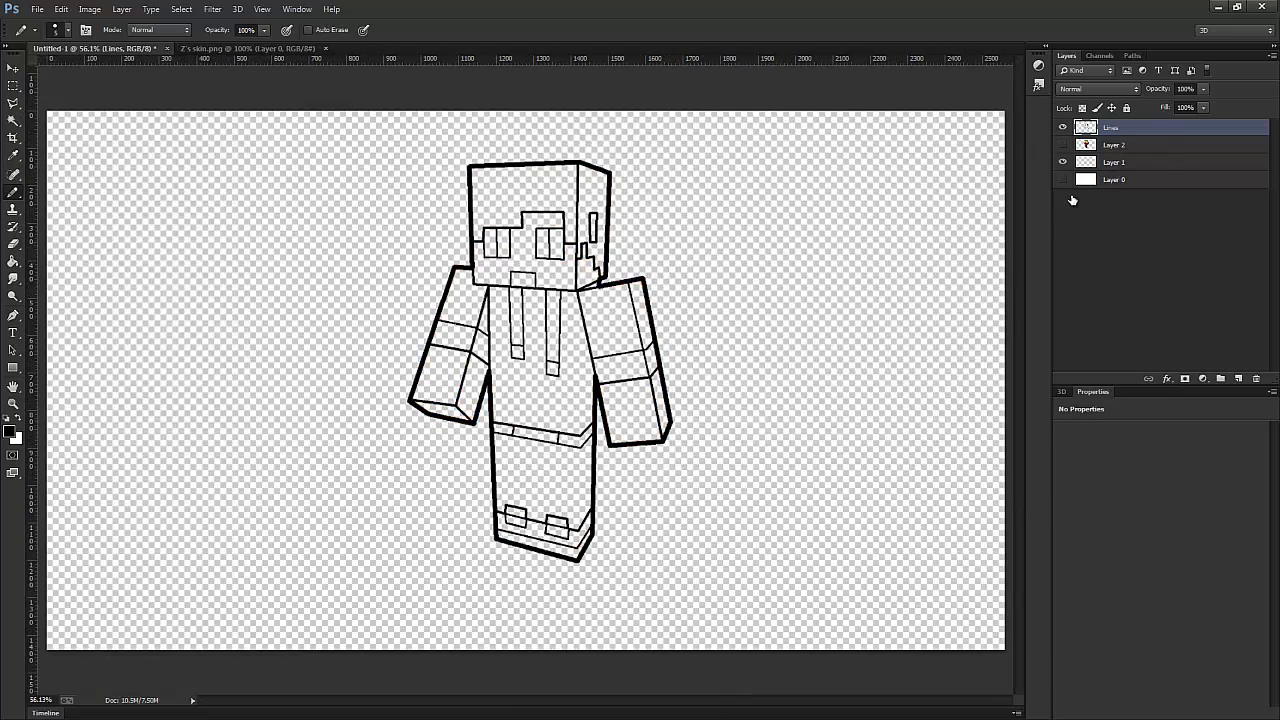
scroll(803, 209, "up", 3)
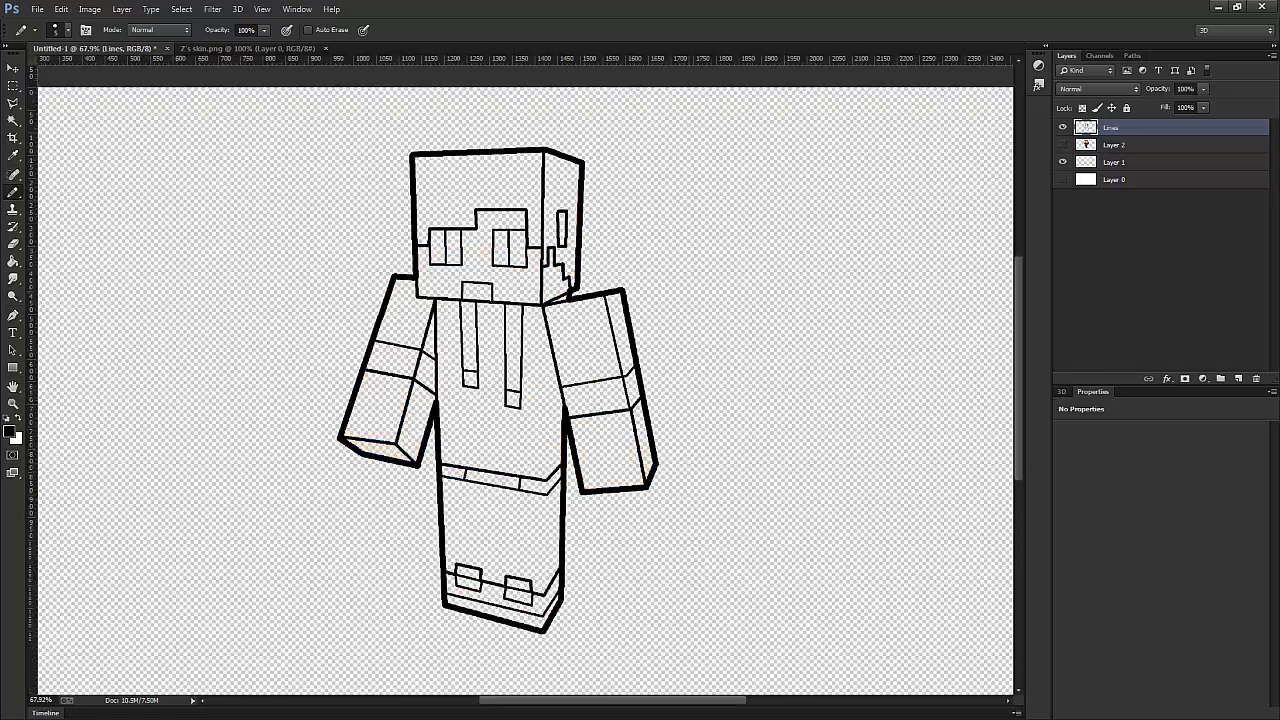
scroll(510, 478, "down", 2)
scroll(510, 478, "up", 3)
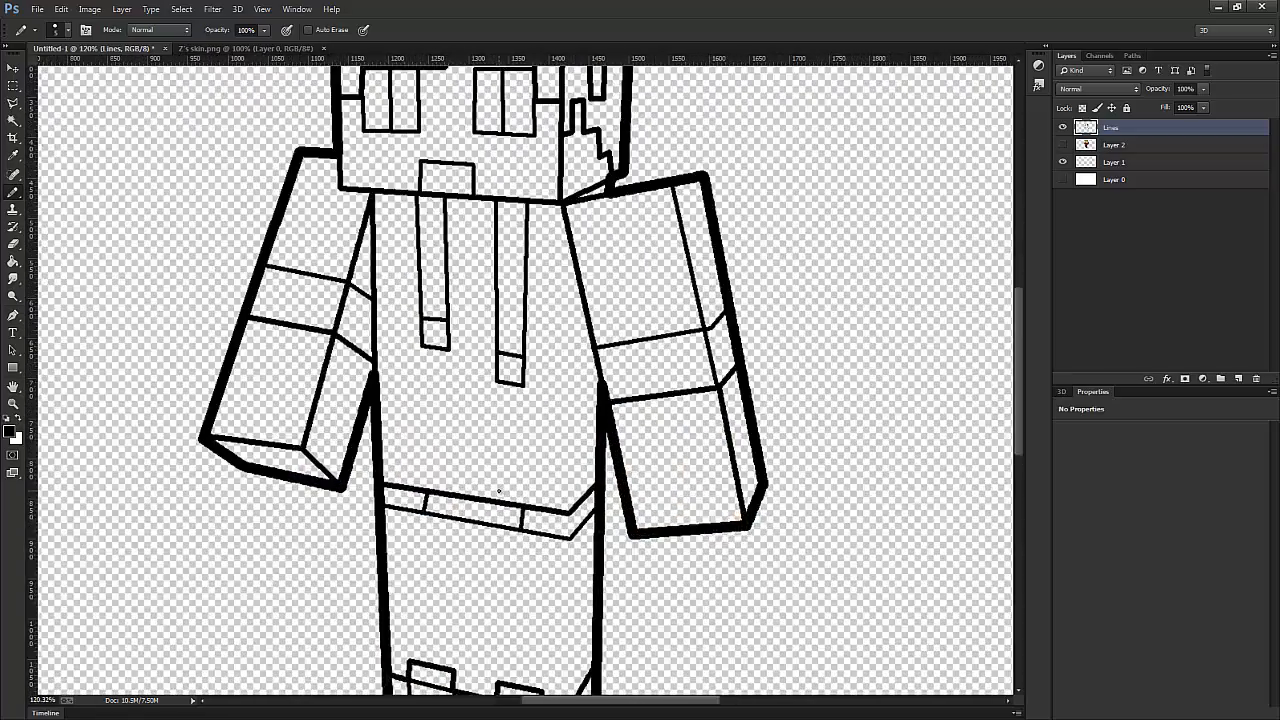
scroll(533, 568, "down", 4)
scroll(533, 568, "up", 3)
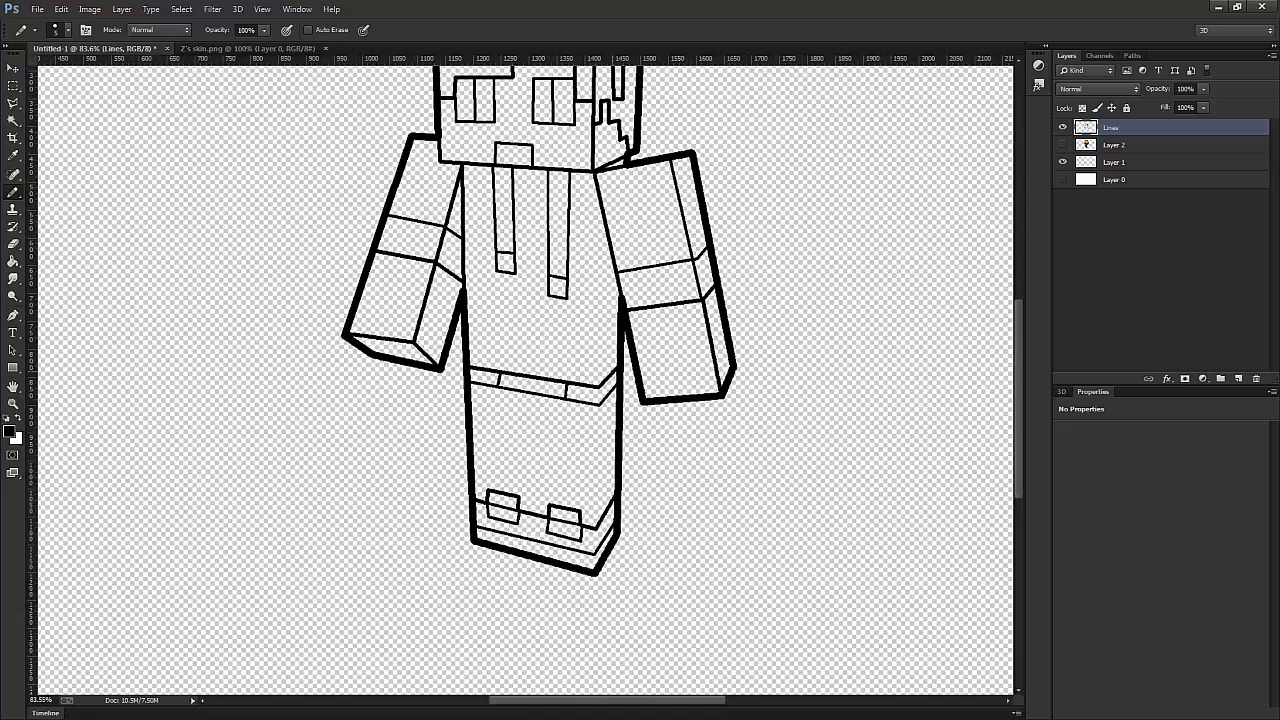
scroll(847, 291, "down", 4)
scroll(847, 291, "up", 4)
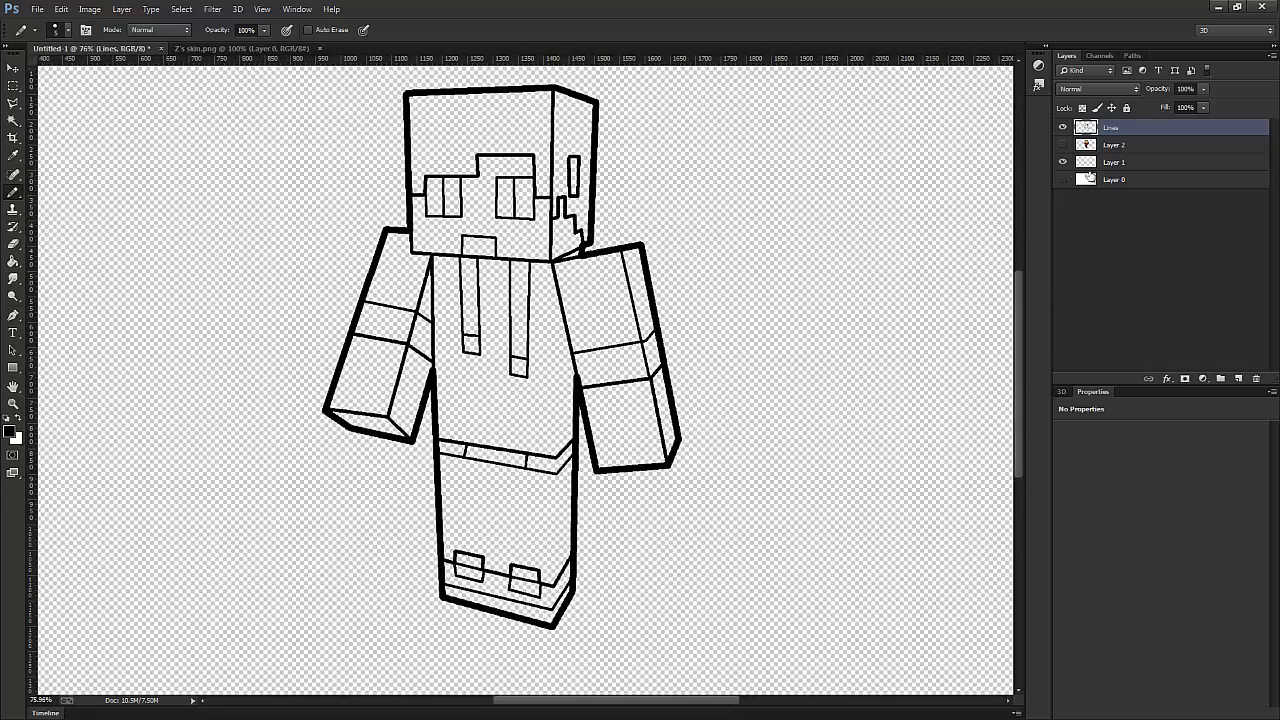
left_click(1062, 145)
- Draw the dividing line between the trouser legs and the vertical corner edge at the trousers' side
scroll(556, 486, "up", 4)
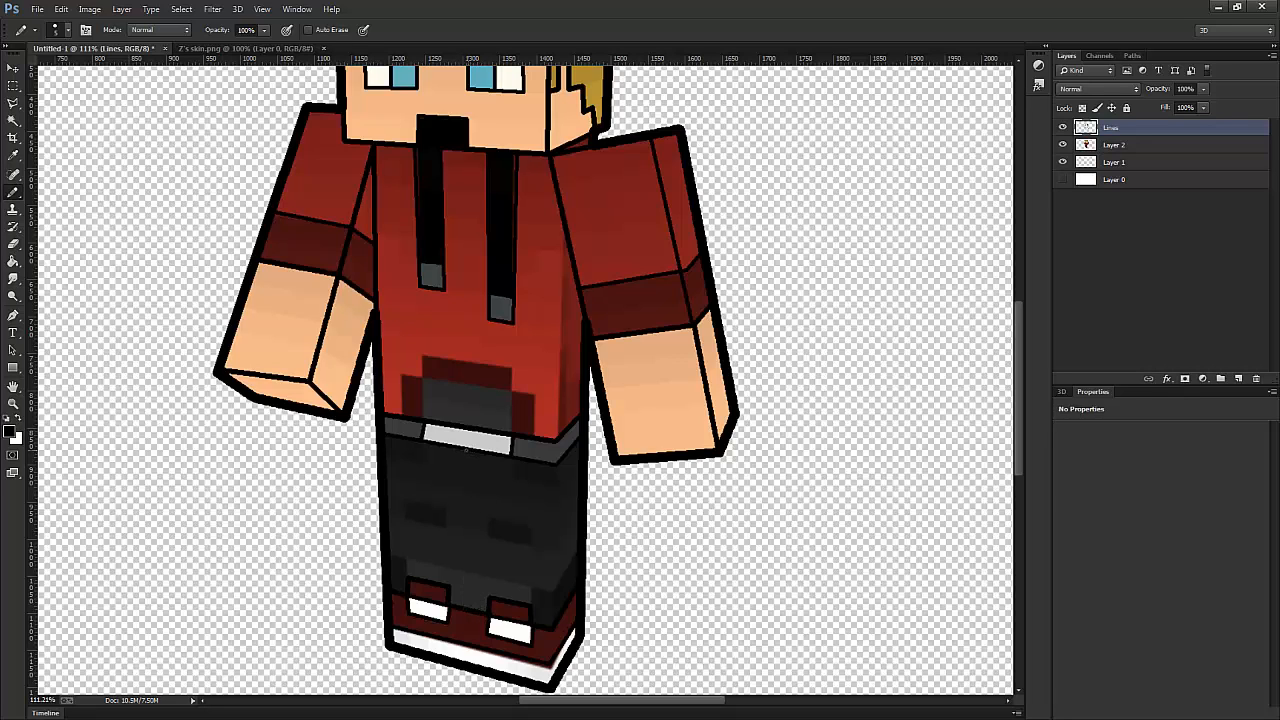
left_click(469, 610, "shift")
left_click(556, 622, "shift")
- Examine the whole character and compare the line art with Layer 2 shown and hidden
scroll(599, 438, "down", 7)
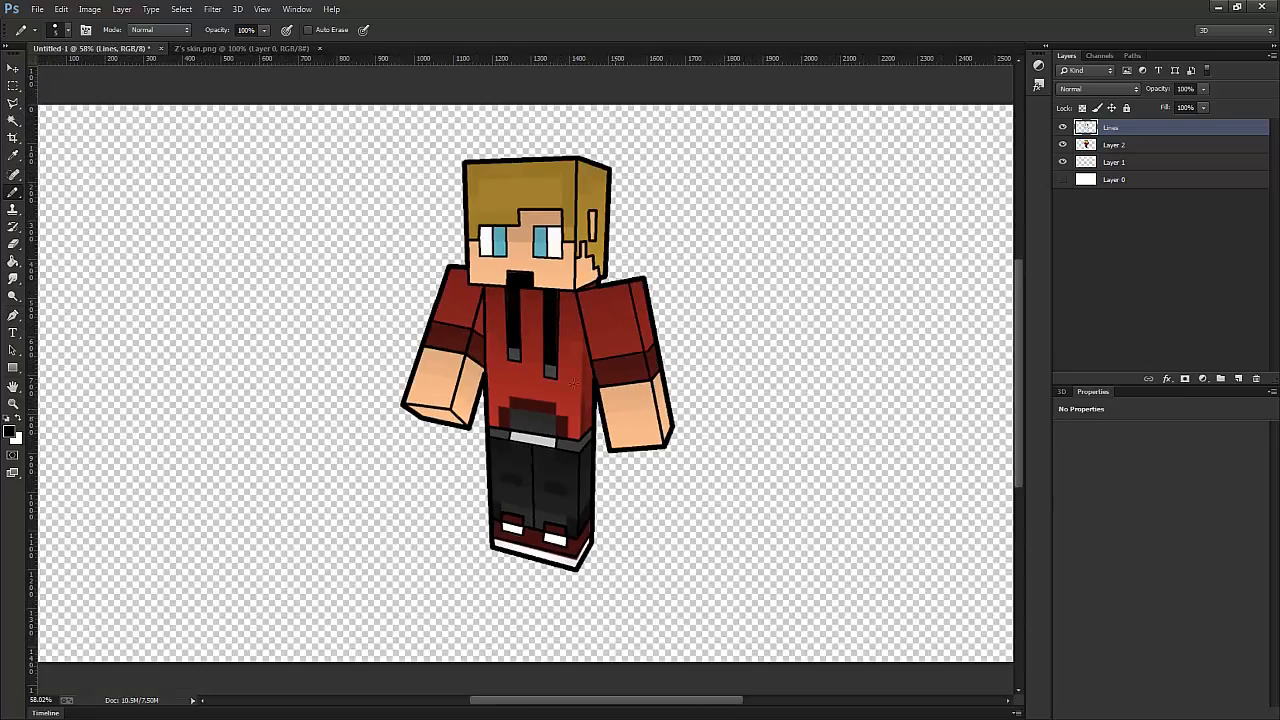
scroll(562, 375, "up", 3)
scroll(566, 385, "down", 3)
scroll(549, 583, "up", 3)
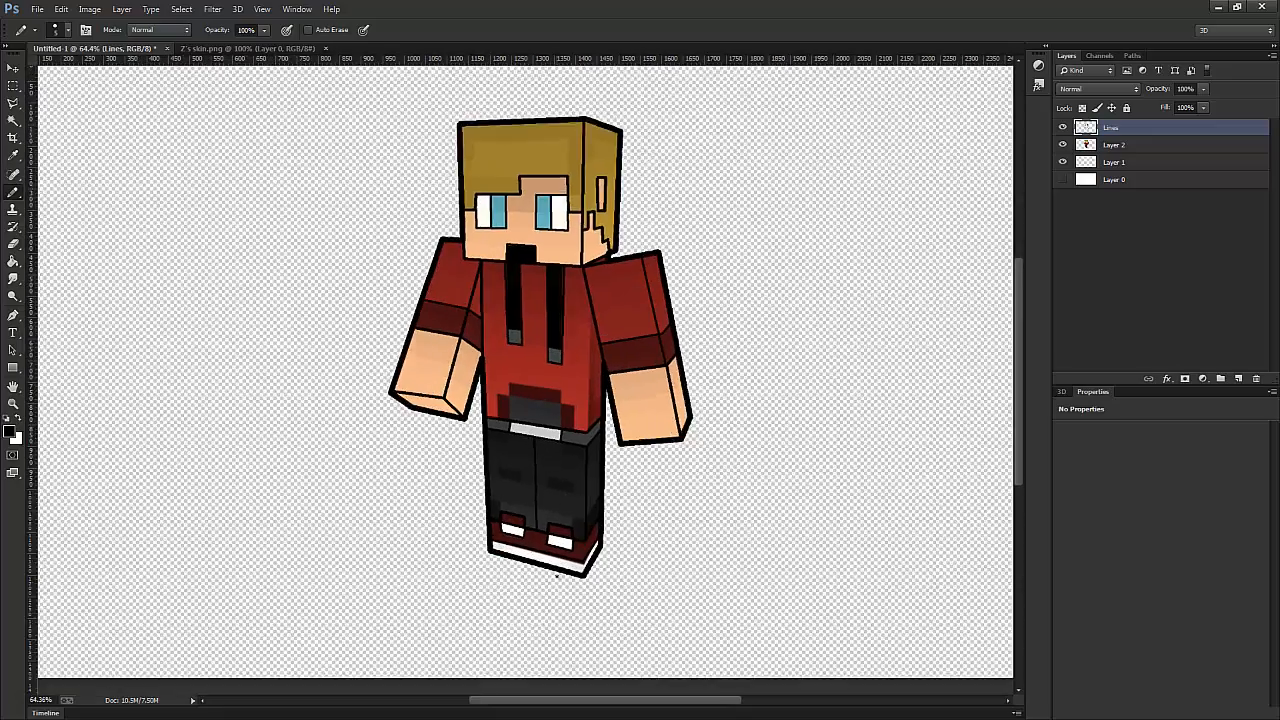
scroll(560, 440, "down", 4)
scroll(618, 296, "up", 2)
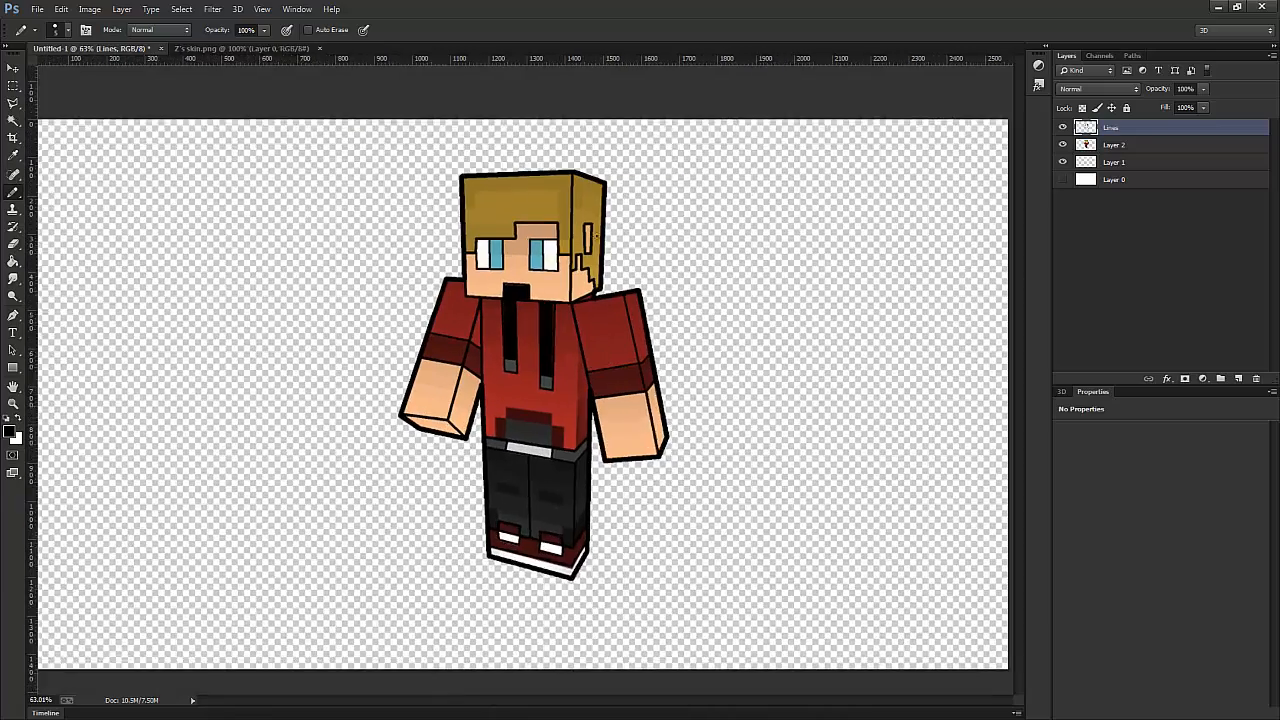
left_click(1063, 145)
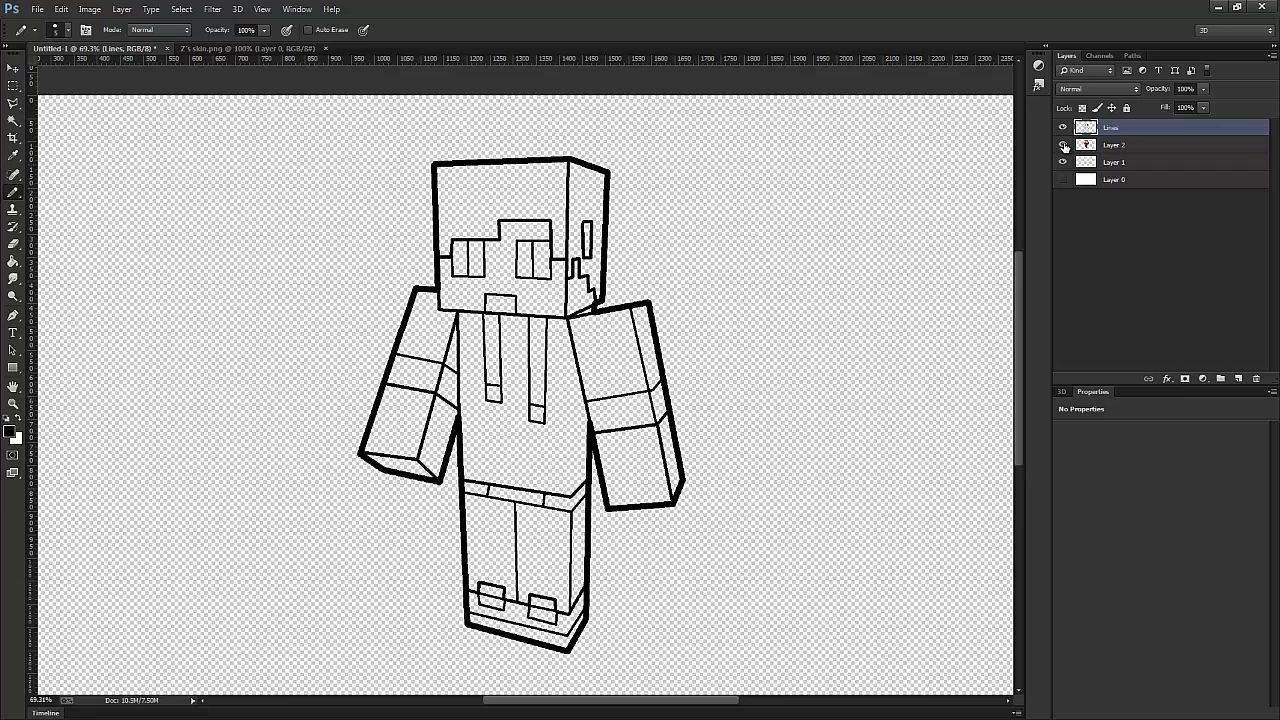
left_click(1063, 145)
left_click(1063, 145)
left_click(1063, 145)
left_click(1063, 145)
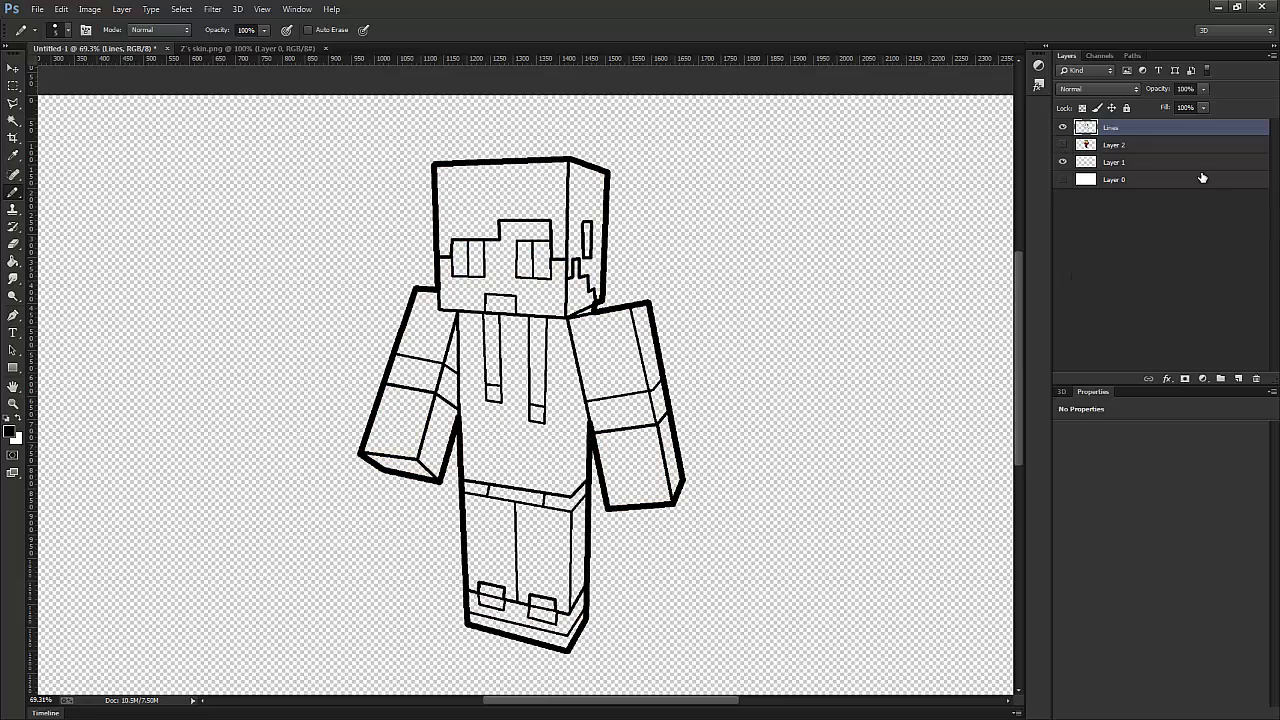
- Hide Layer 2, add a new layer above it and name it Color
left_click(1107, 145)
left_click(1063, 145)
left_click(1063, 145)
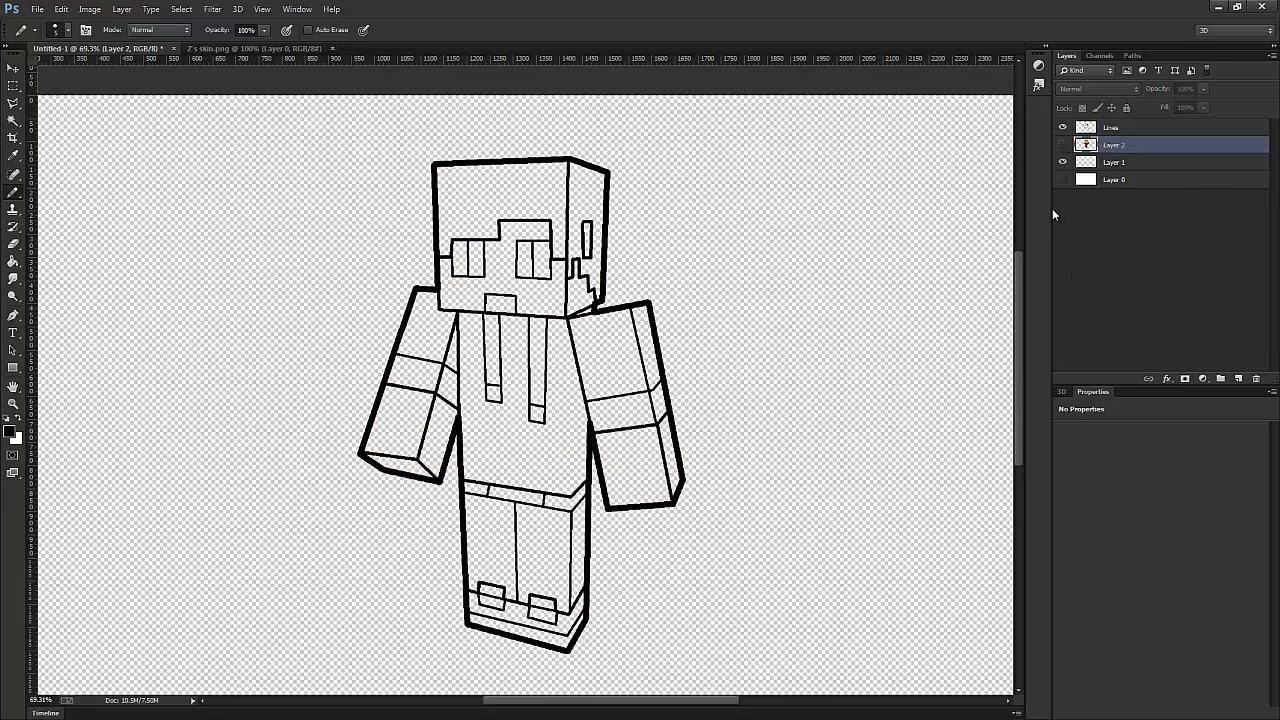
left_click(1238, 378)
double_click(1114, 145)
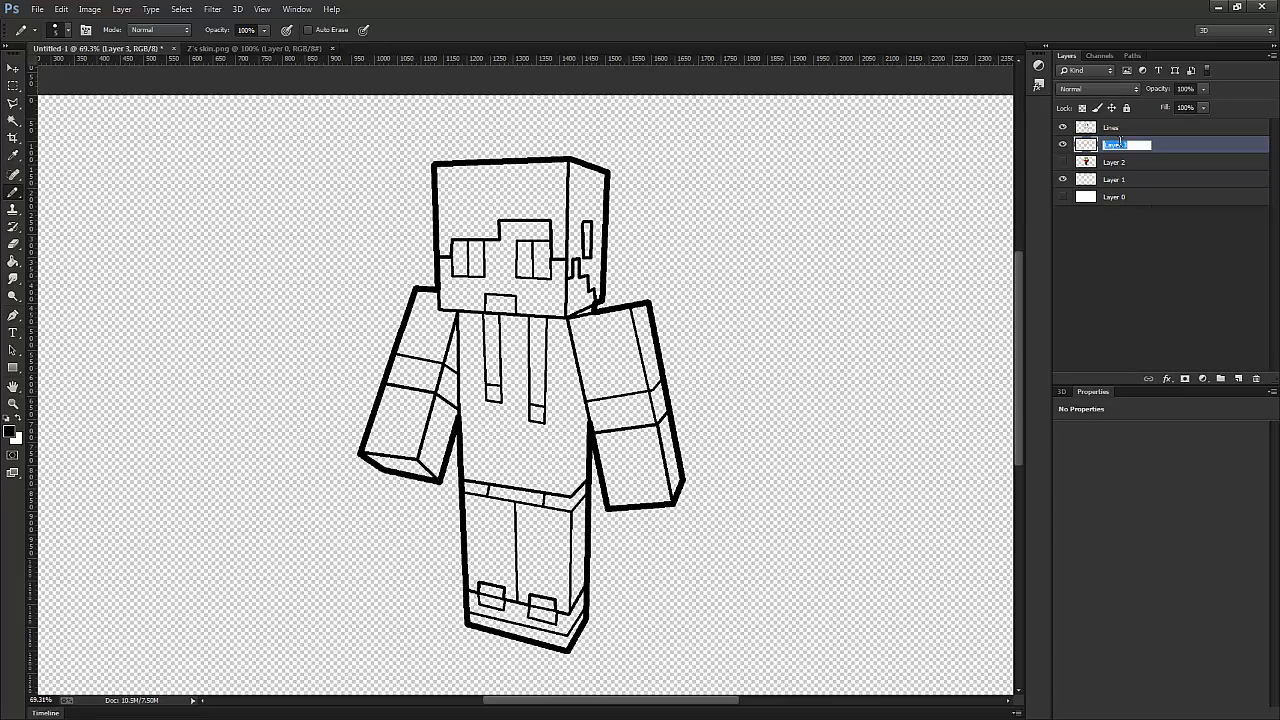
type("Color")
key("Return")
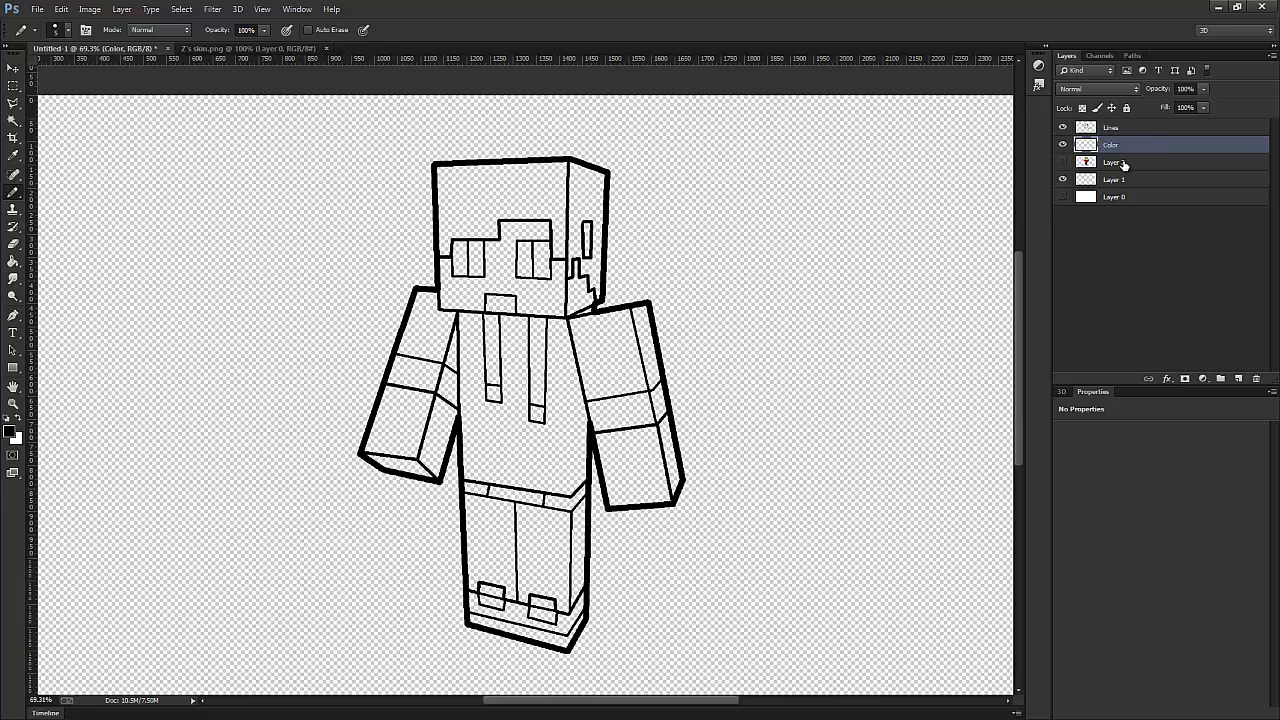
- Make Lines the active layer, choose the Paint Bucket tool and show Layer 2
left_click(1123, 164)
left_click(1124, 147)
left_click(1124, 130)
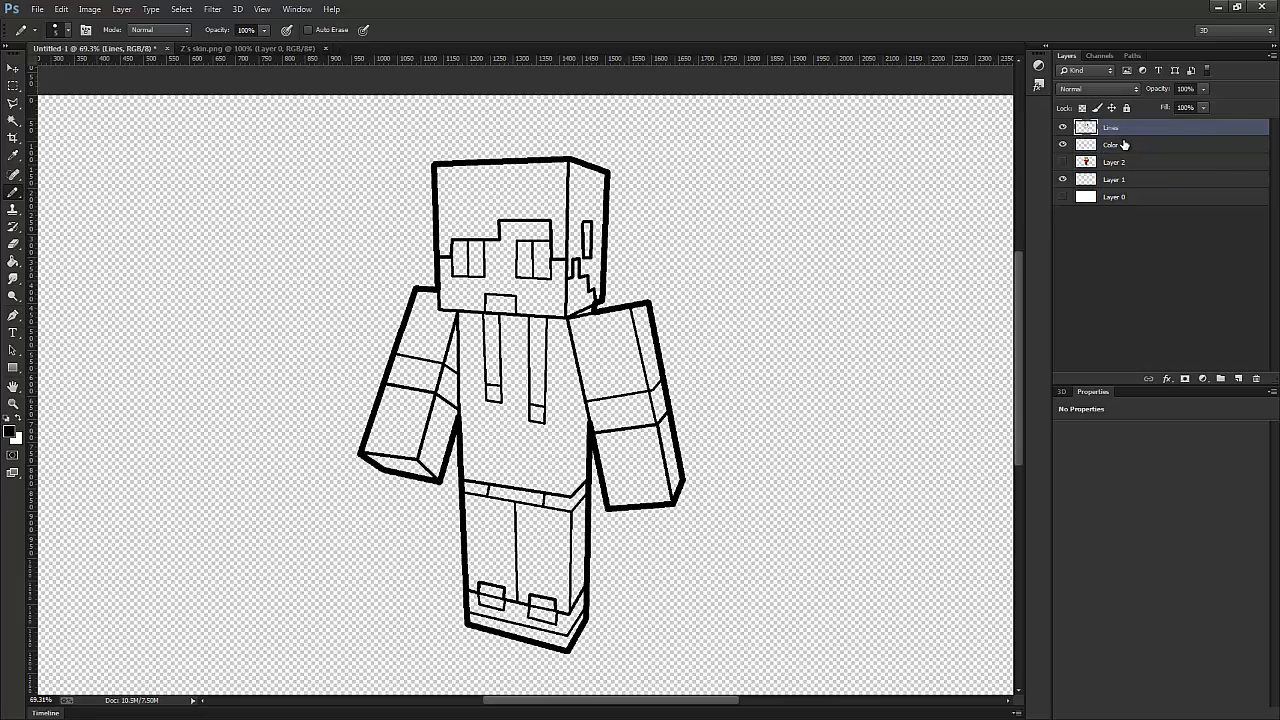
left_click(16, 263)
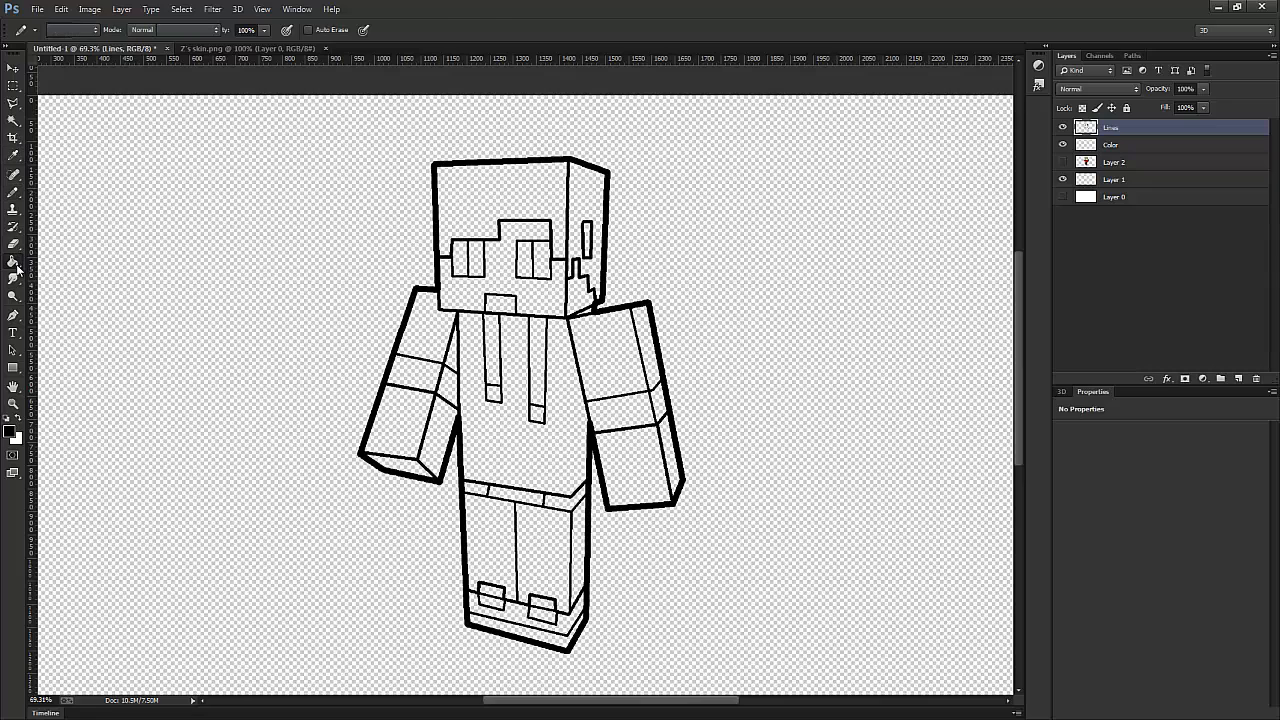
left_click(1062, 162)
left_click(1120, 161)
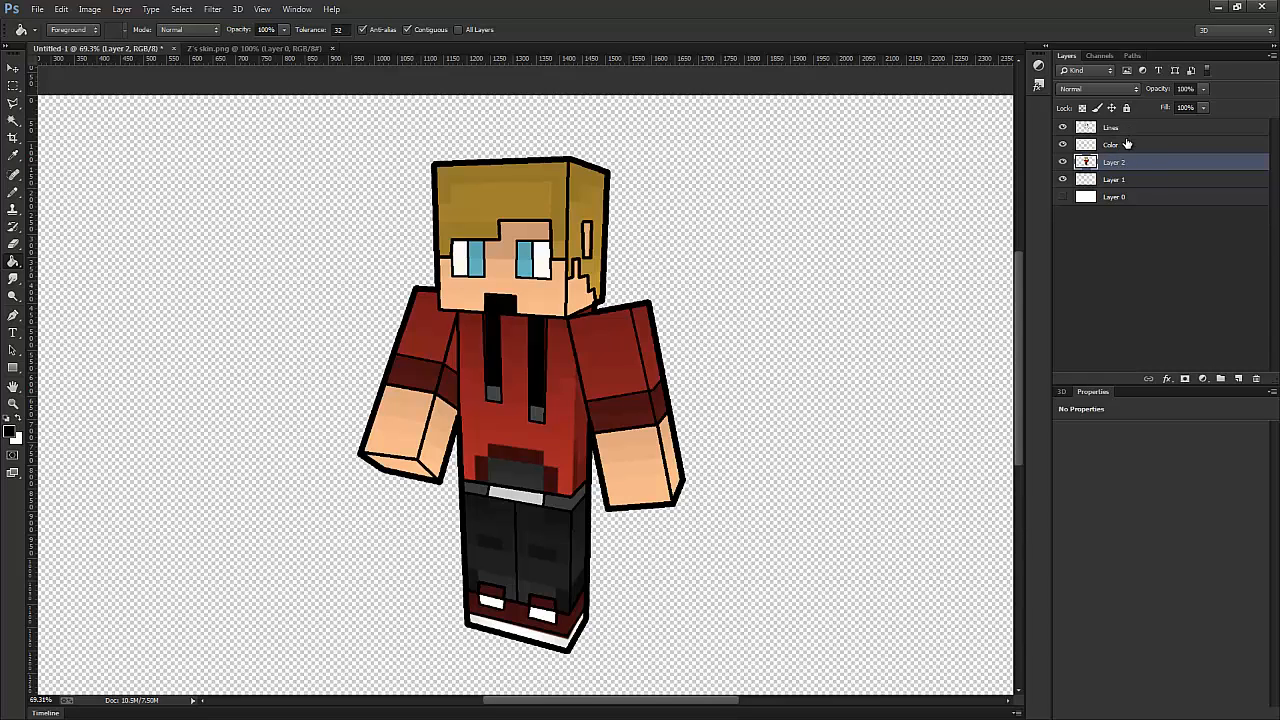
left_click(1125, 130)
left_click(1125, 143)
left_click(1125, 130)
left_click(1126, 143)
left_click(1126, 131)
left_click(1126, 143)
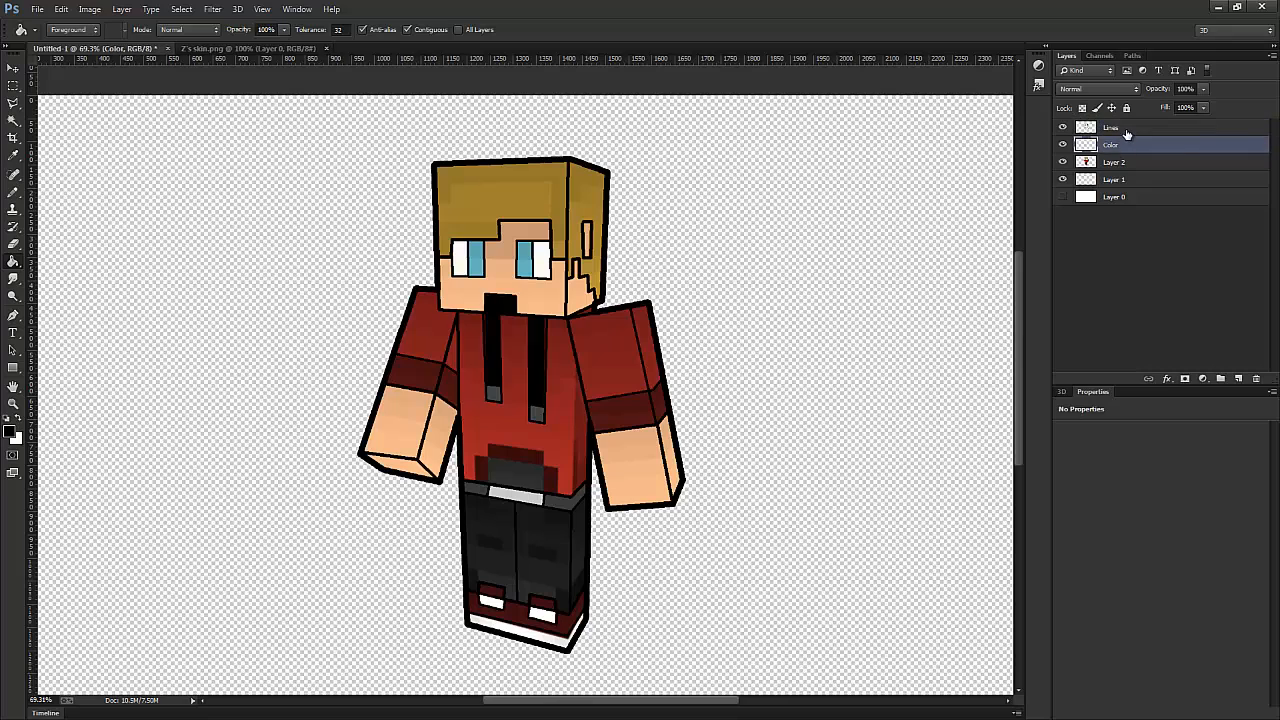
- Sample the blond hair colour, hide Layer 2, and fill the front and side hair areas on the Lines layer
left_click(1126, 130)
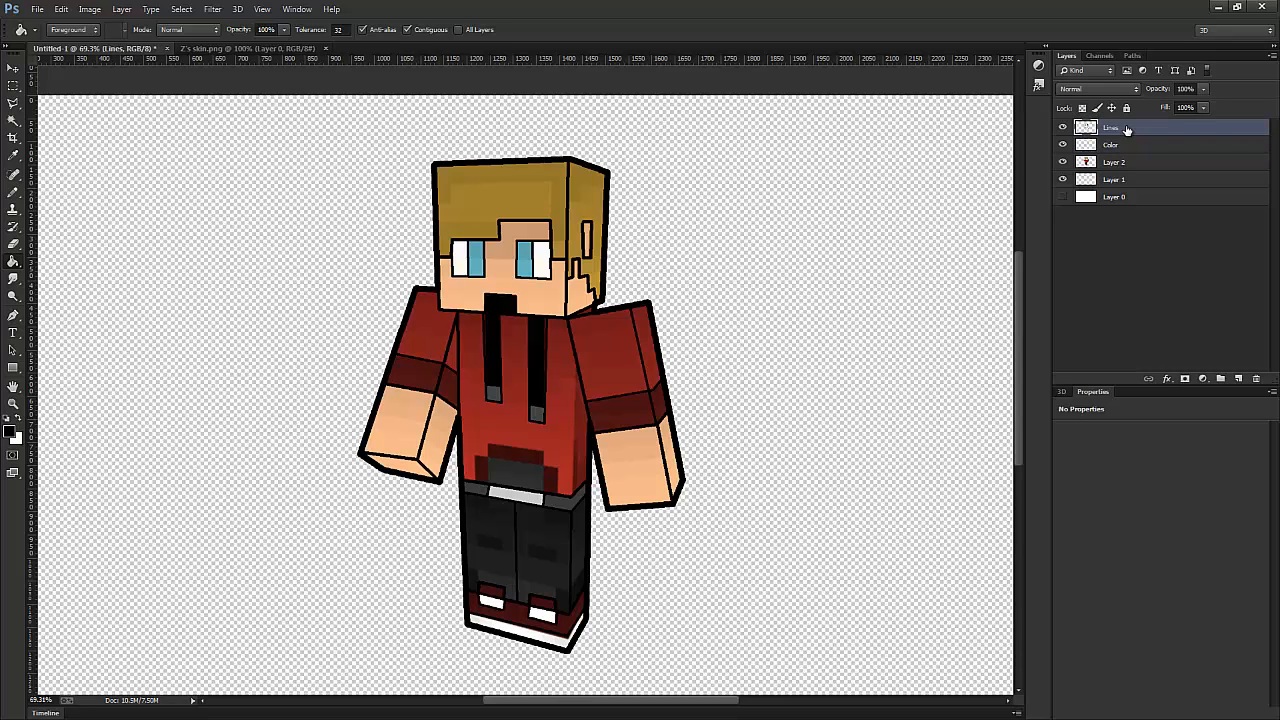
left_click(13, 155)
left_click(493, 195)
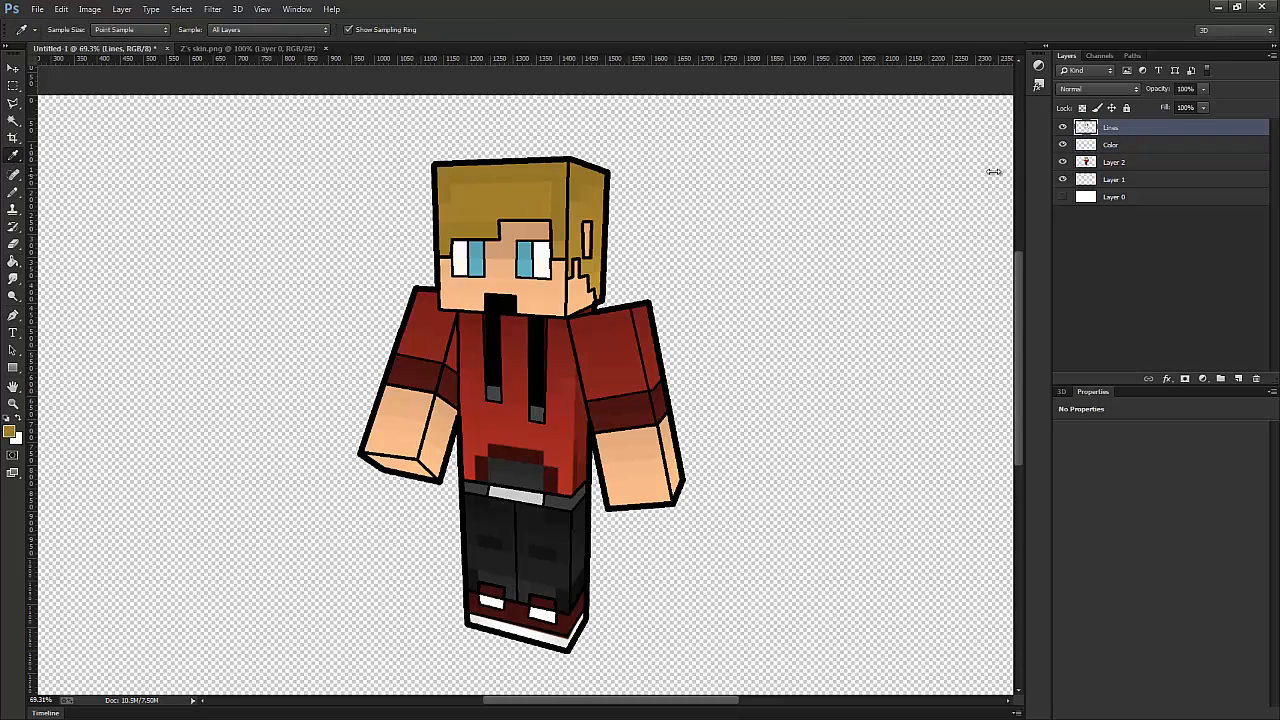
left_click(1062, 162)
left_click(13, 262)
left_click(497, 208)
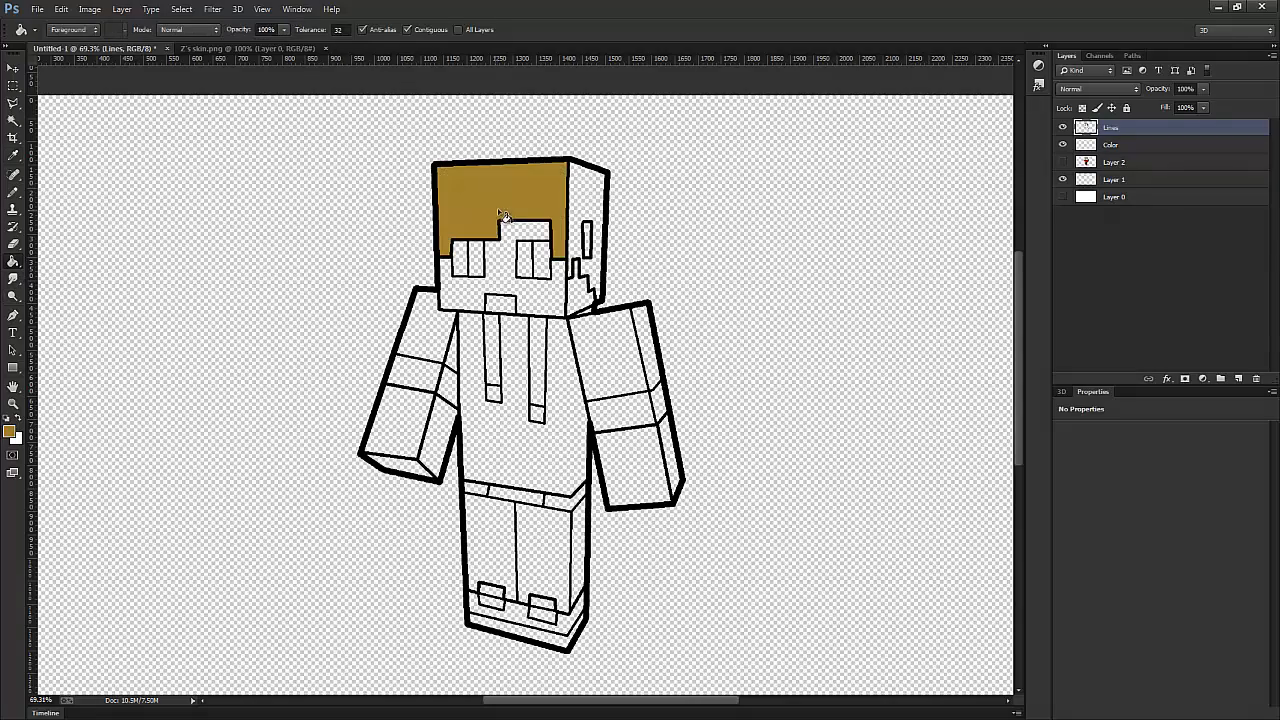
left_click(586, 205)
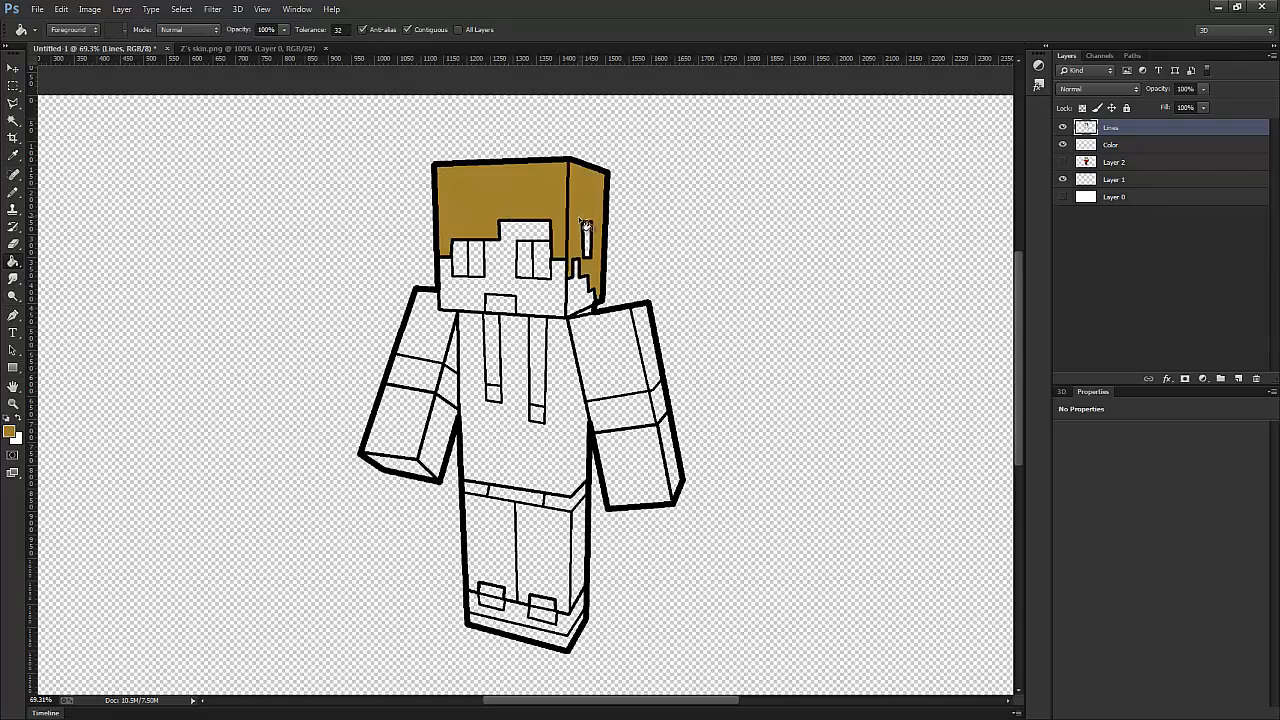
scroll(530, 212, "up", 1)
scroll(535, 213, "up", 1)
scroll(740, 220, "down", 2)
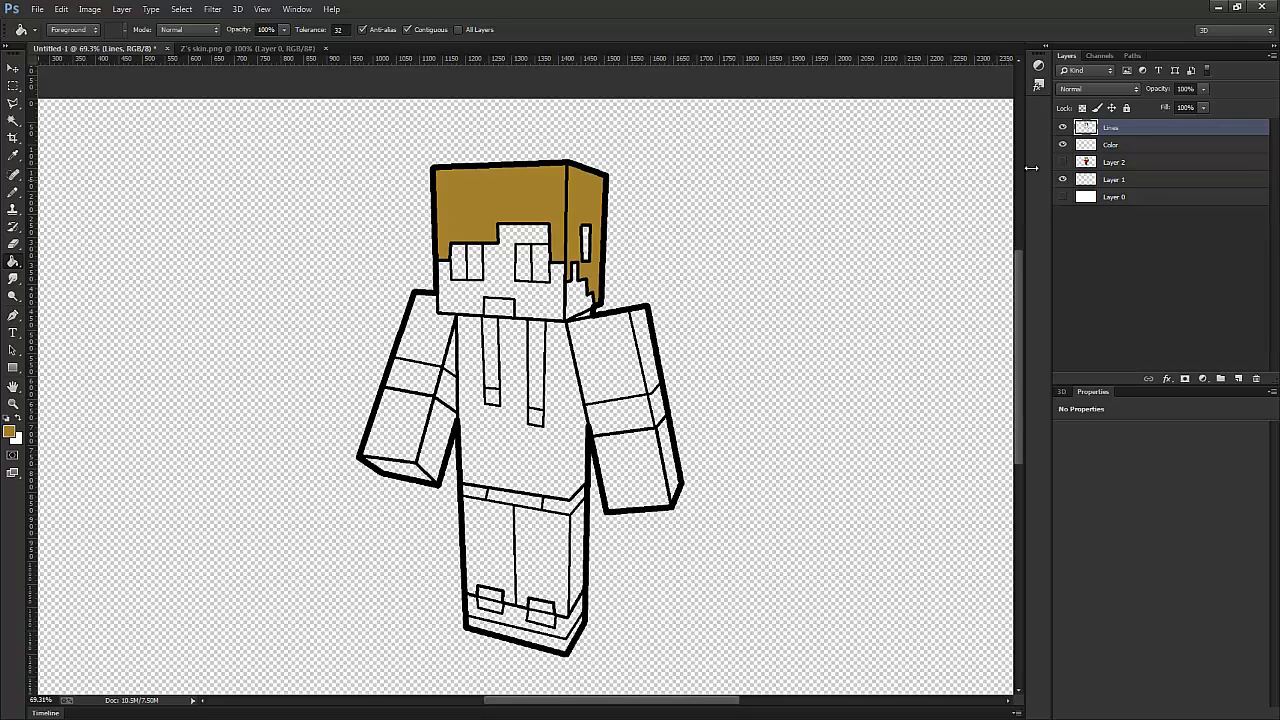
- Delete the empty Color layer and show Layer 2 again
left_click(1117, 145)
right_click(1117, 143)
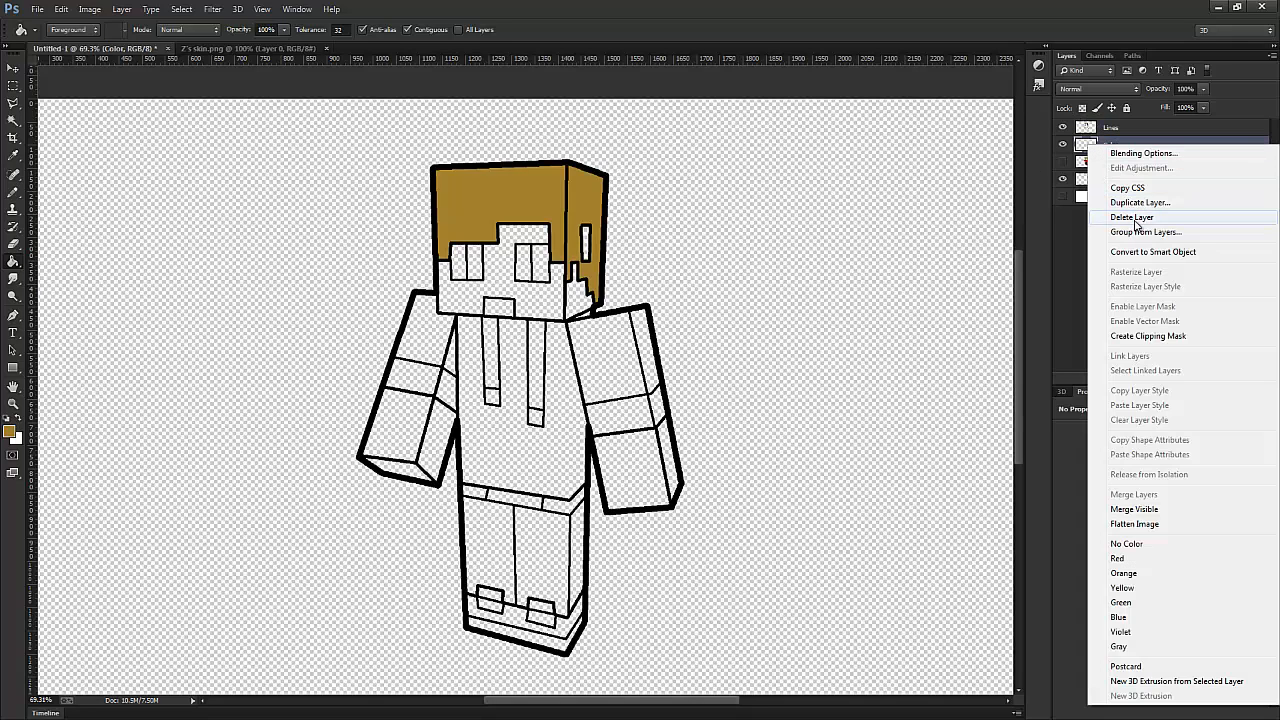
left_click(1135, 217)
left_click(1063, 145)
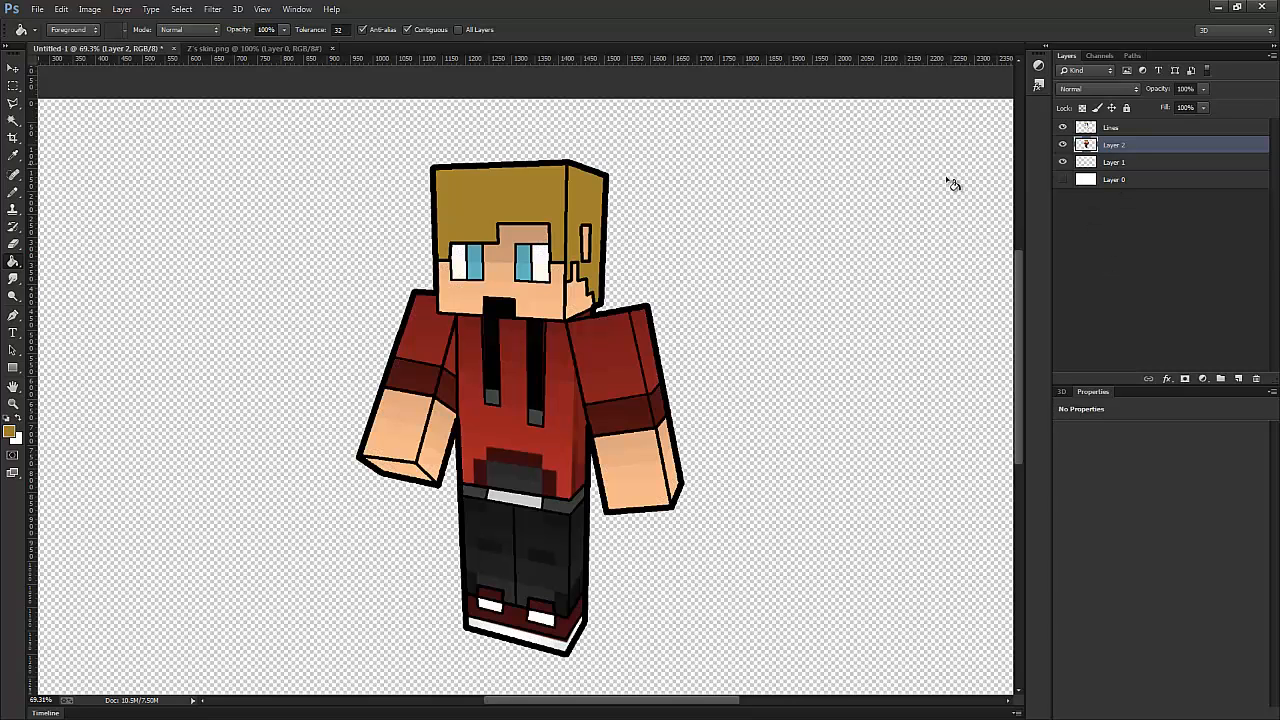
- Sample the skin tone from the face, fill the face with it on the Lines layer, and hide Layer 2
left_click(13, 155)
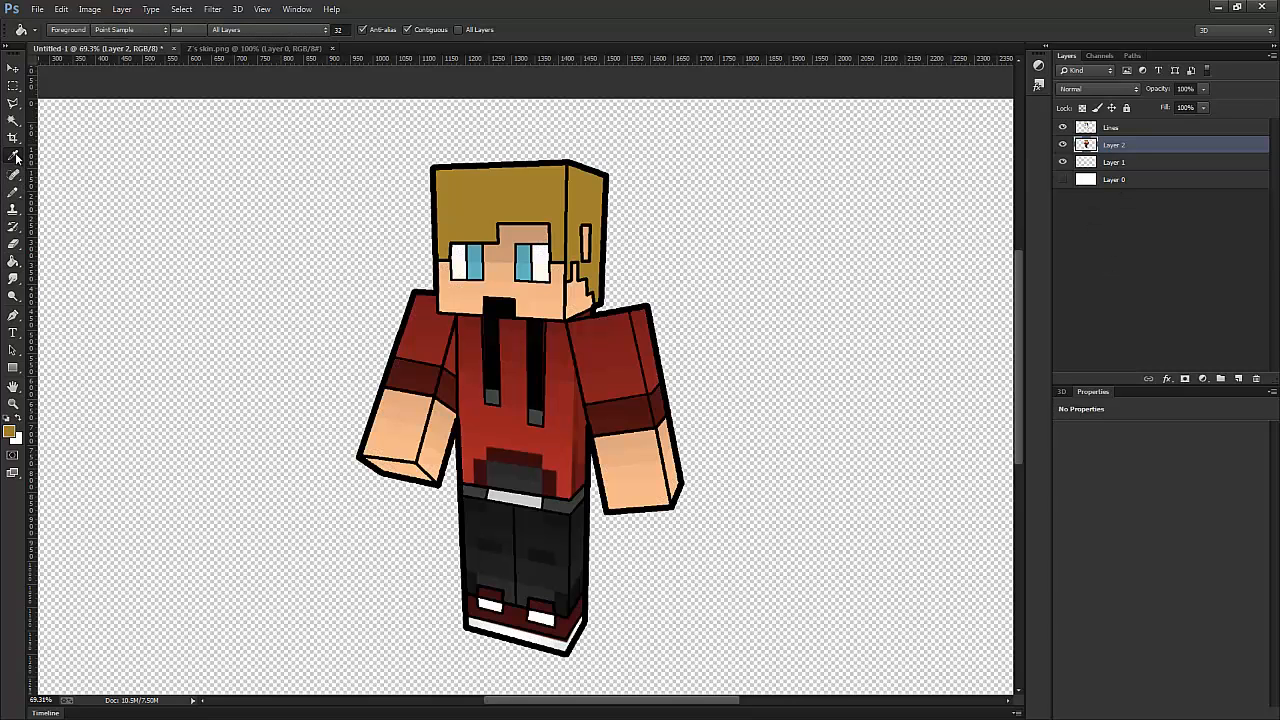
left_click(507, 275)
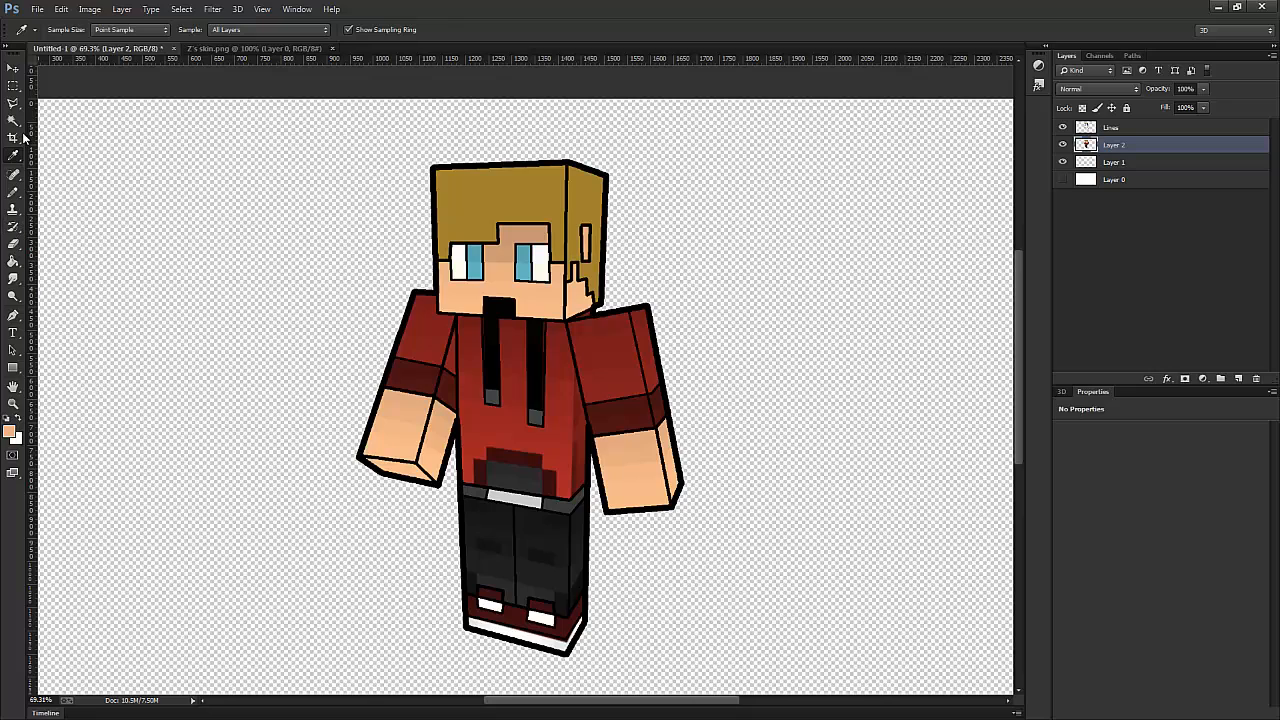
left_click(13, 261)
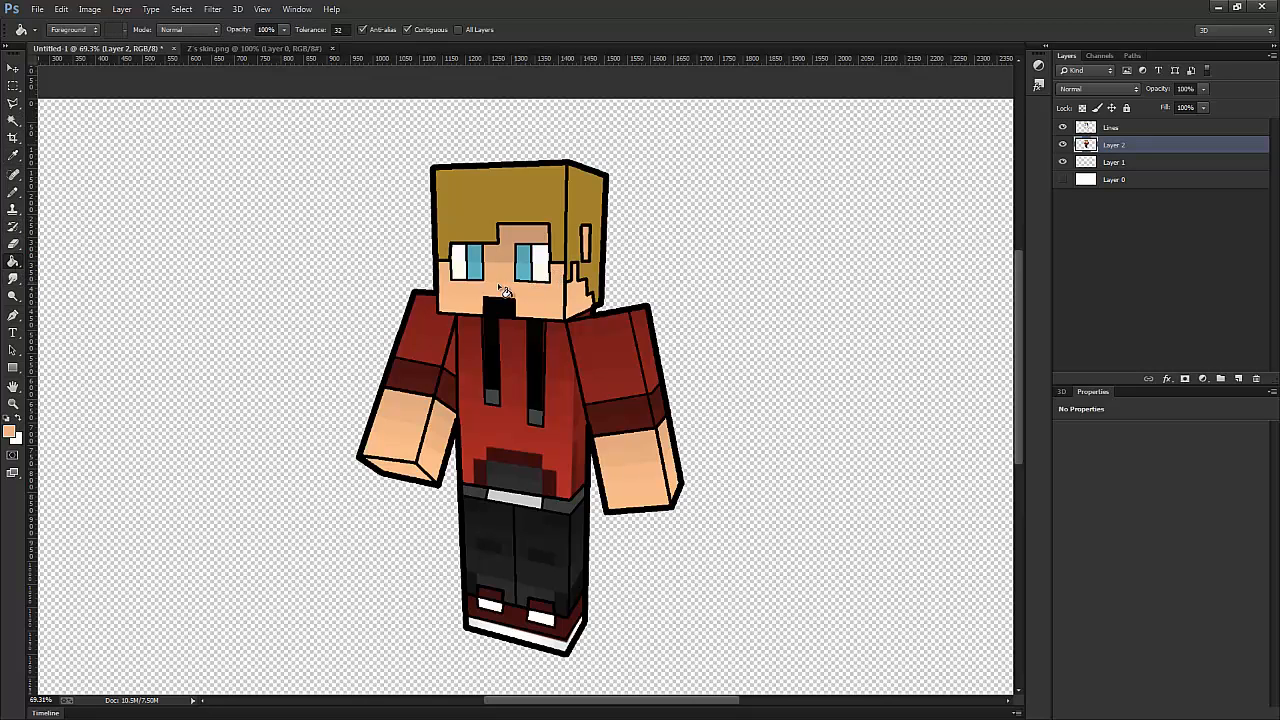
left_click(1112, 130)
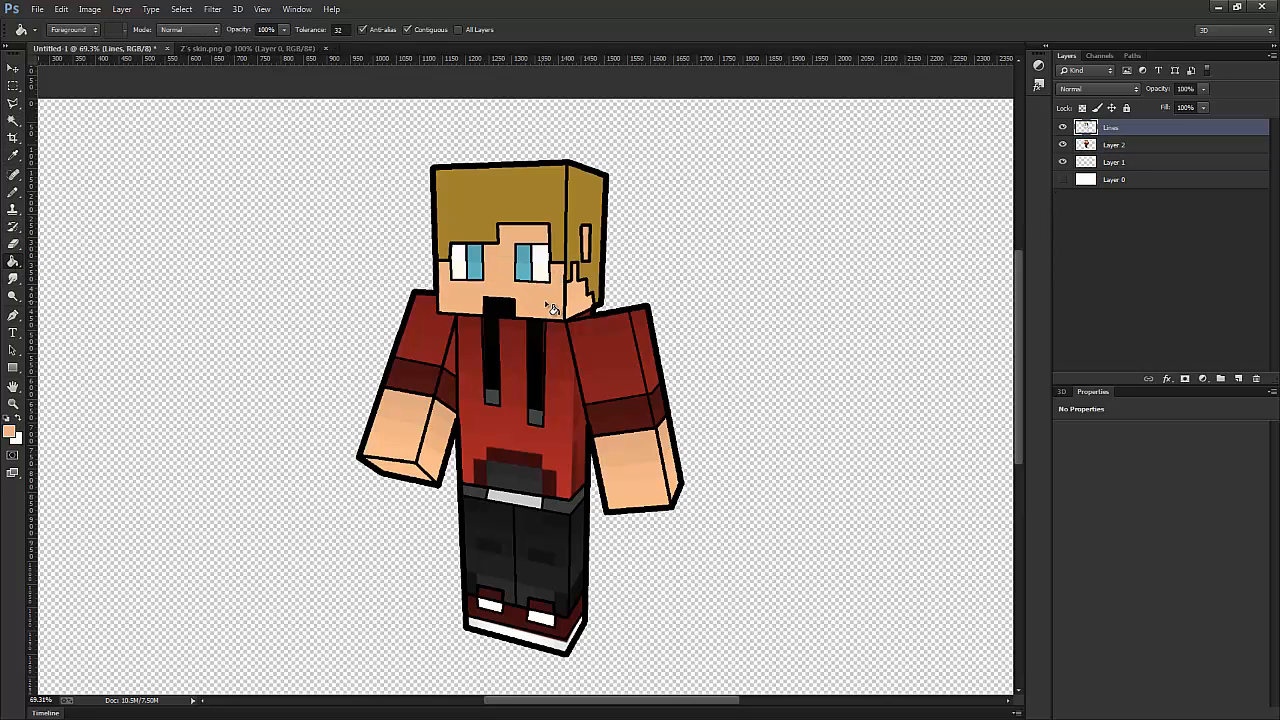
left_click(1062, 145)
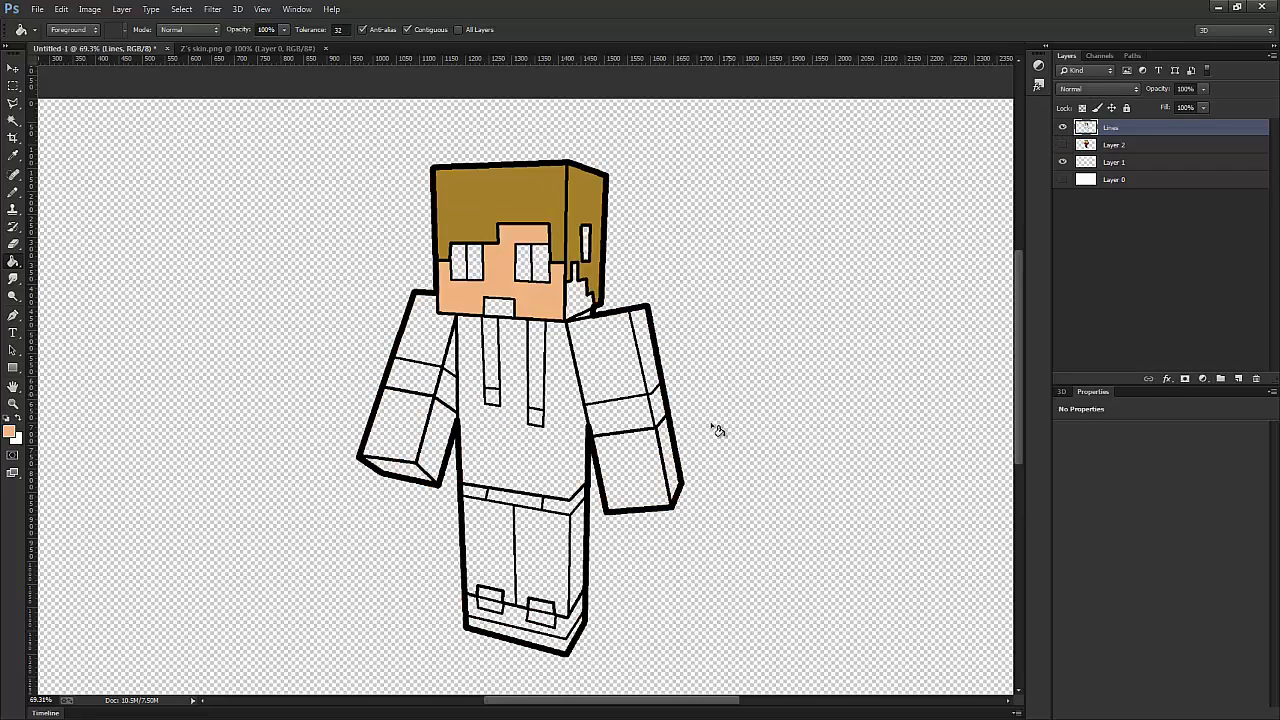
- Fill the front, side and bottom faces of both bare forearms with the sampled skin tone
left_click(661, 463)
left_click(405, 440)
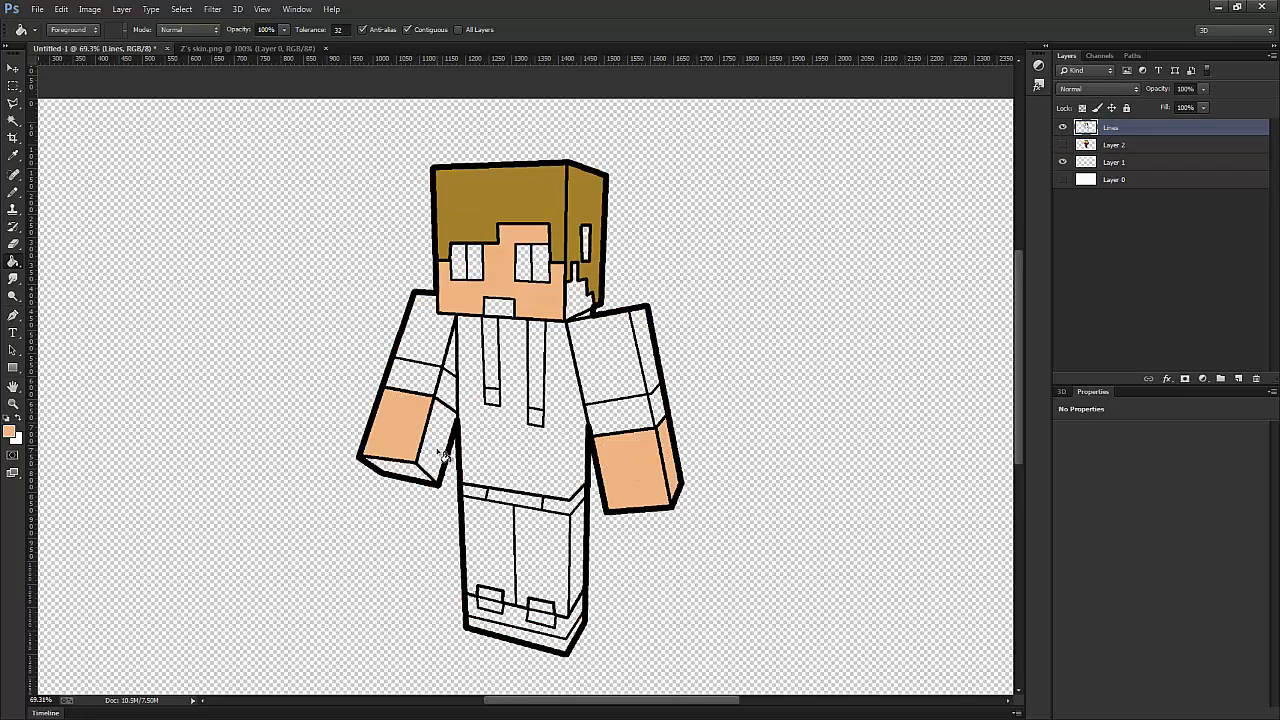
left_click(433, 455)
left_click(405, 472)
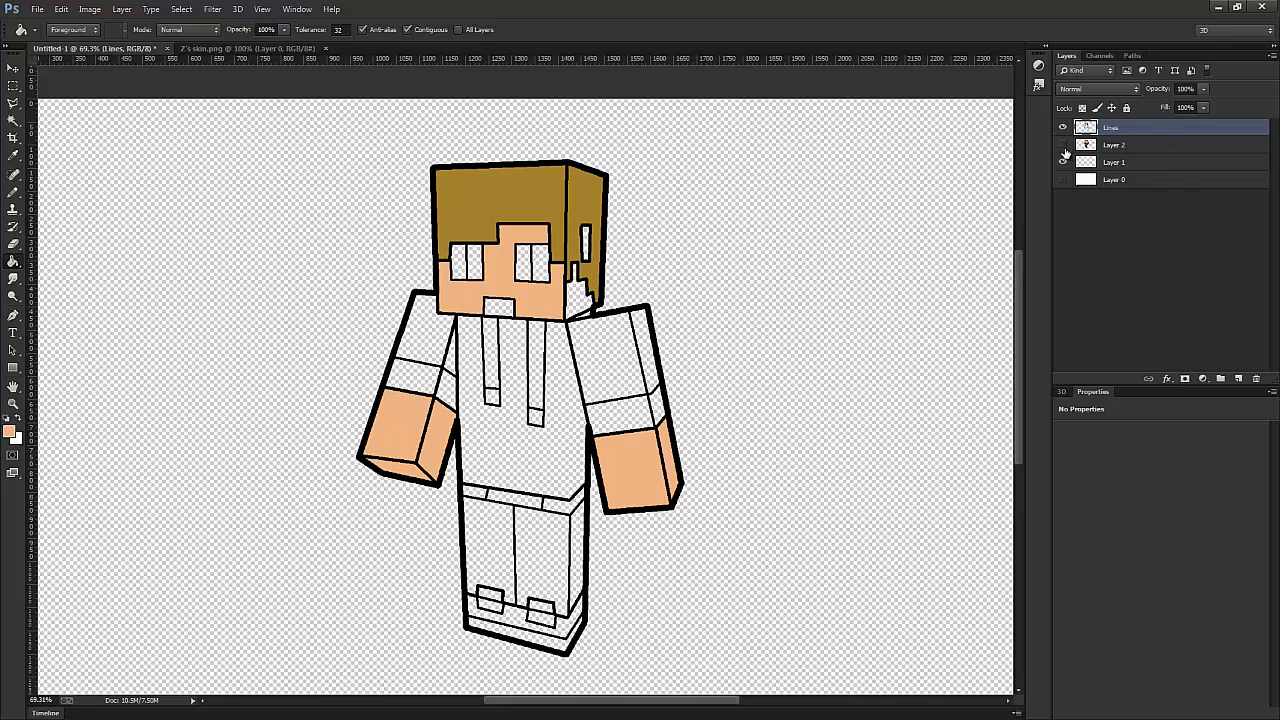
- Sample the blue eye colour from Layer 2, fill both irises on the Lines layer, and hide Layer 2 again
left_click(1063, 145)
left_click(16, 157)
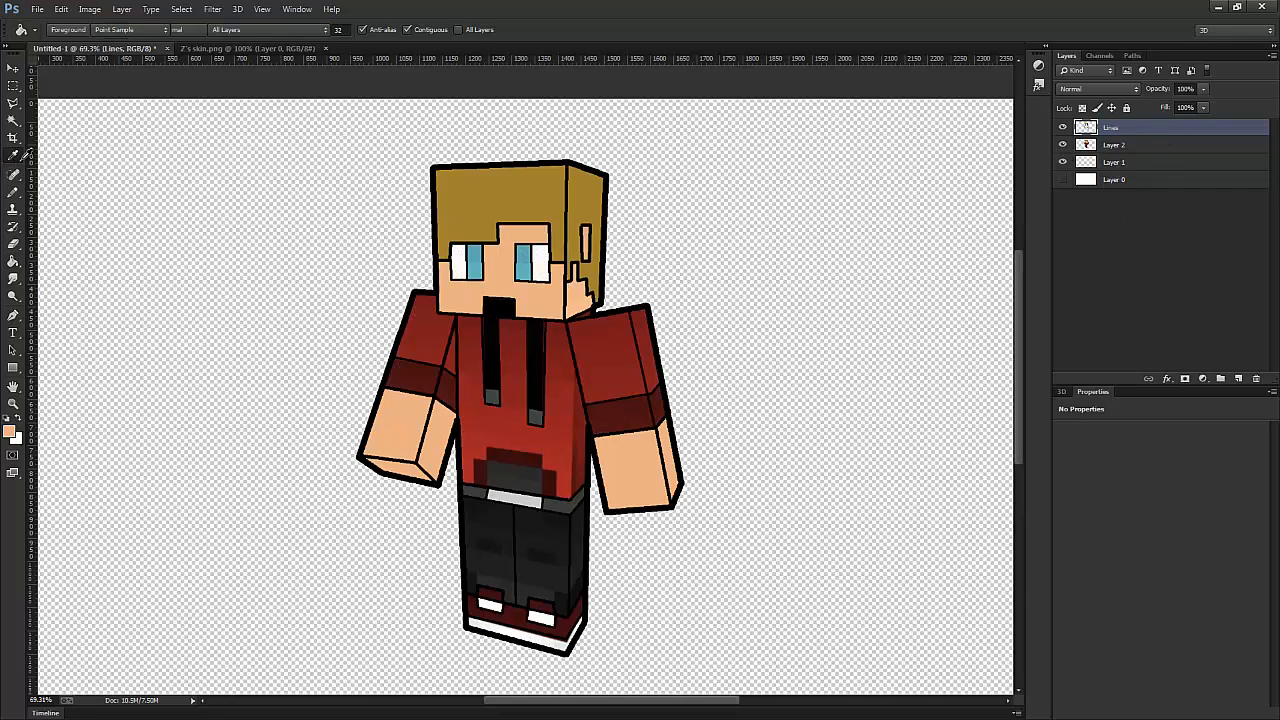
left_click(478, 262)
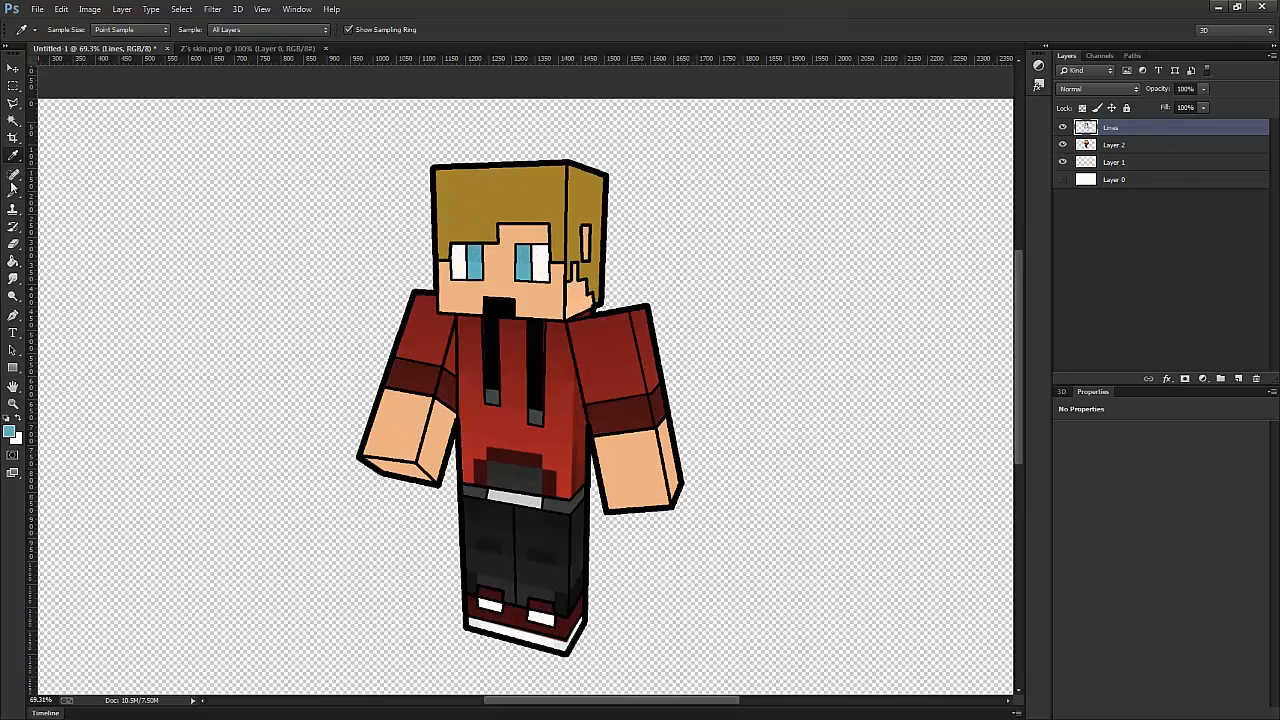
left_click(14, 259)
left_click(1063, 146)
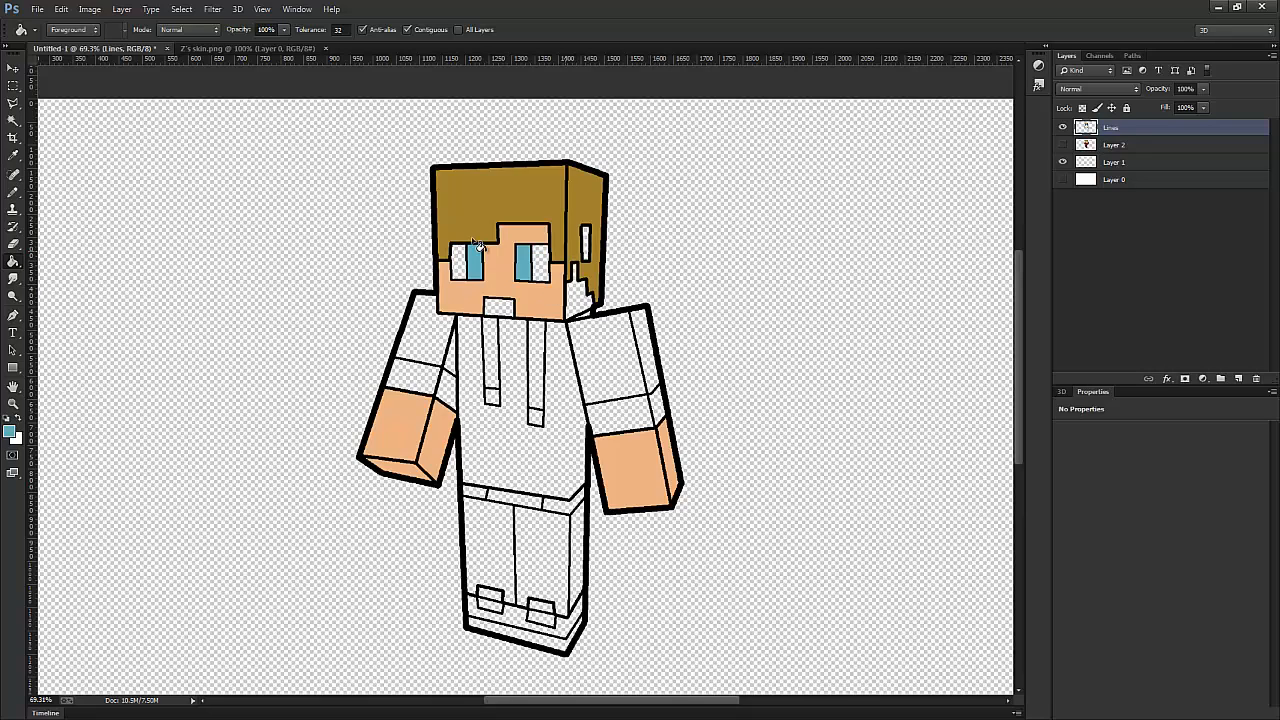
- Sample the hoodie's red from Layer 2 and fill the torso and both upper sleeves on the Lines layer
left_click(14, 156)
left_click(1062, 145)
left_click(557, 364)
left_click(13, 261)
left_click(1062, 145)
left_click(559, 400)
left_click(612, 355)
left_click(646, 352)
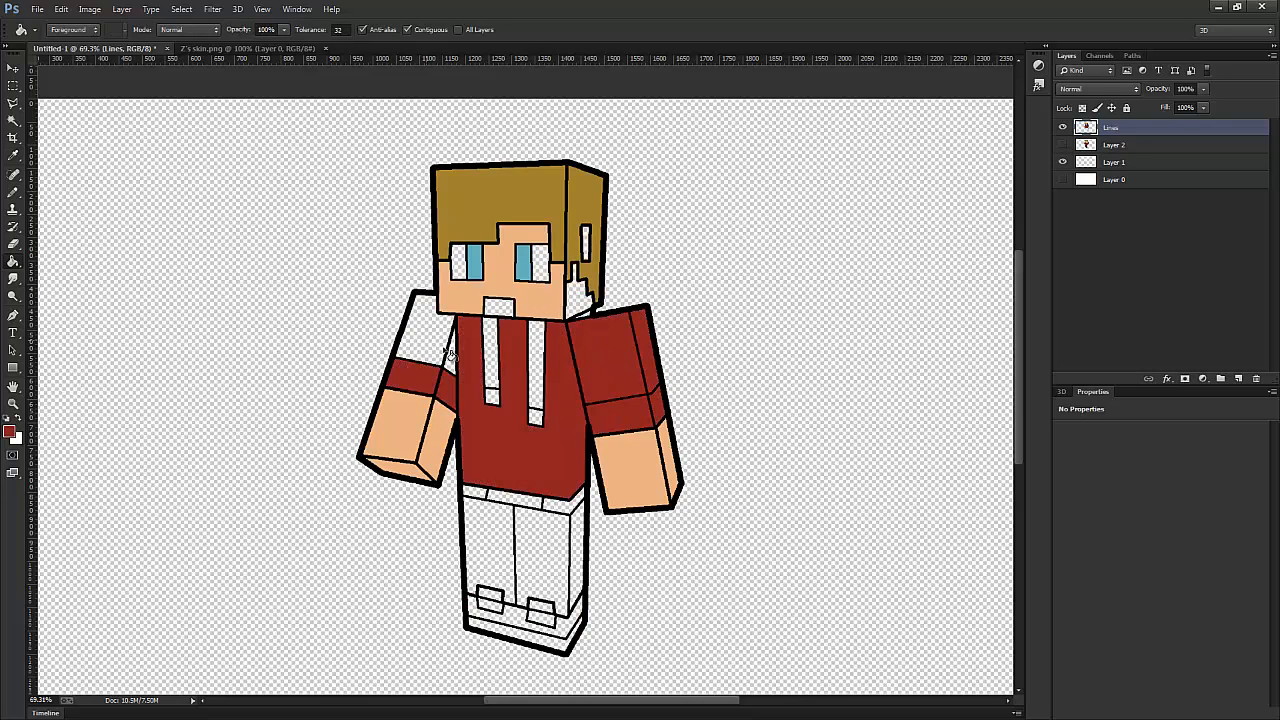
left_click(451, 357)
left_click(426, 332)
- Sample the dark red of the sleeve cuffs from Layer 2 and fill the front and side of both cuffs
left_click(1062, 145)
left_click(1062, 128)
left_click(1062, 128)
left_click(13, 156)
left_click(1062, 145)
left_click(1062, 128)
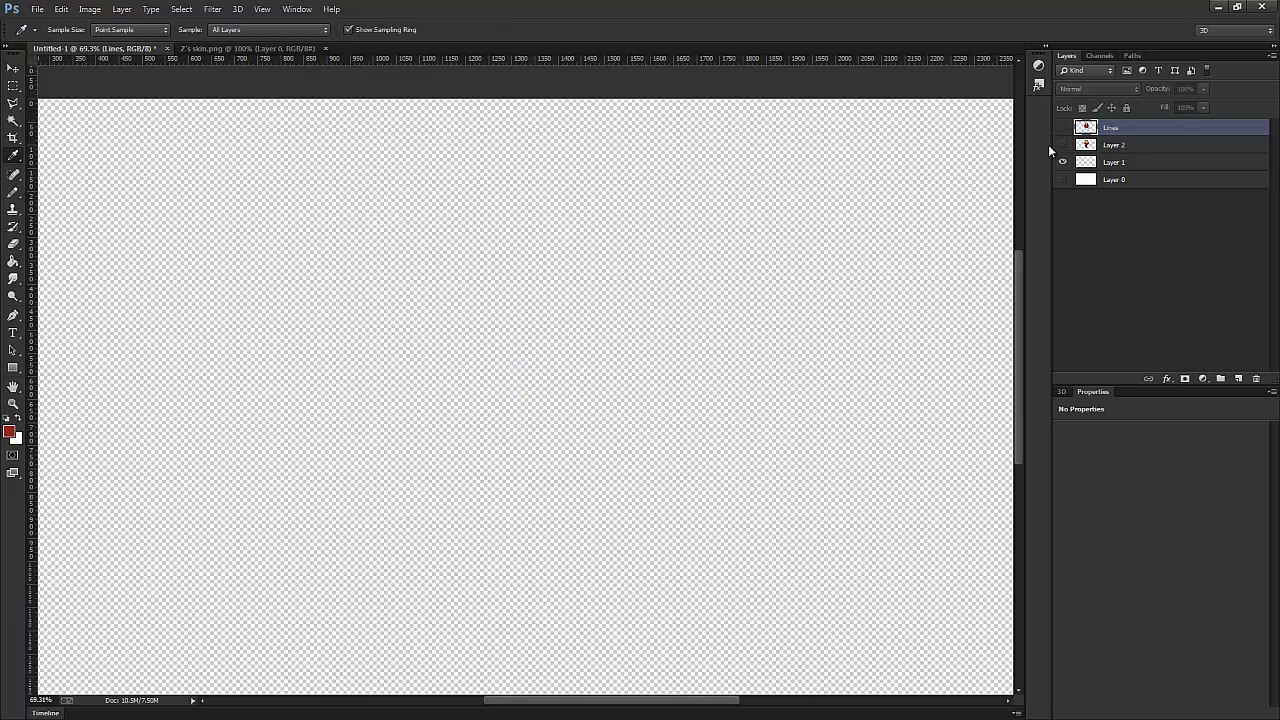
left_click(1062, 145)
left_click(1062, 128)
left_click(13, 261)
left_click(405, 377)
left_click(446, 388)
left_click(619, 418)
left_click(659, 404)
- Sample the drawstring colours from Layer 2 and fill both hoodie drawstrings black and their tips dark grey
scroll(599, 521, "up", 3)
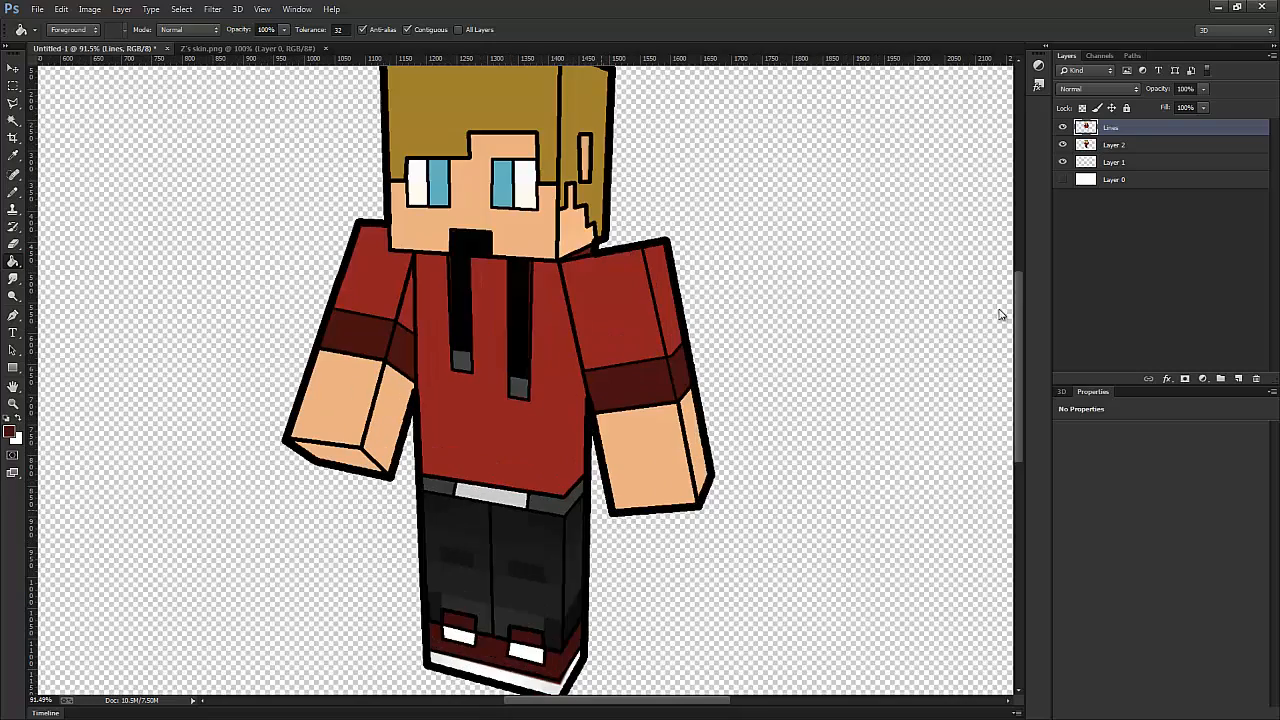
left_click(1062, 145)
left_click(1062, 145)
left_click(13, 156)
left_click(461, 310)
left_click(13, 261)
left_click(460, 338)
left_click(522, 345)
left_click(13, 156)
left_click(461, 361)
left_click(13, 261)
- Sample the black of the mouth and fill the mouth area on the Lines layer
left_click(13, 156)
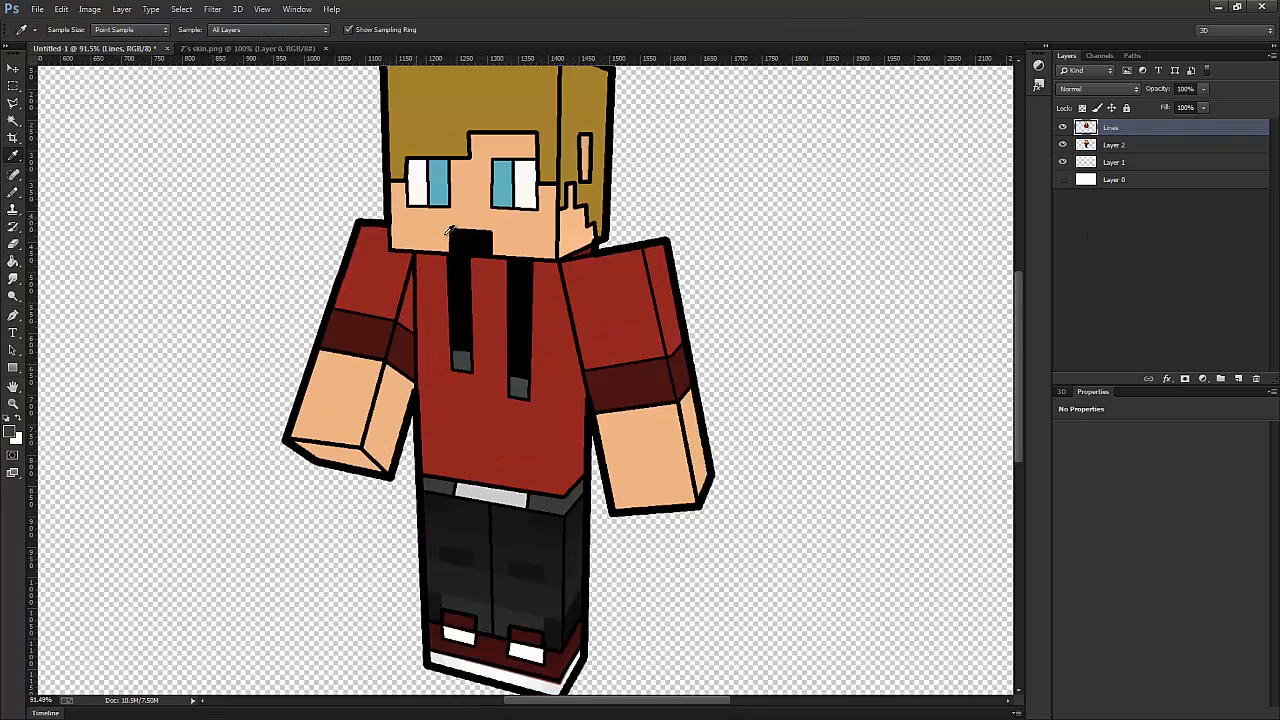
left_click(450, 230)
left_click(13, 261)
scroll(560, 224, "down", 1)
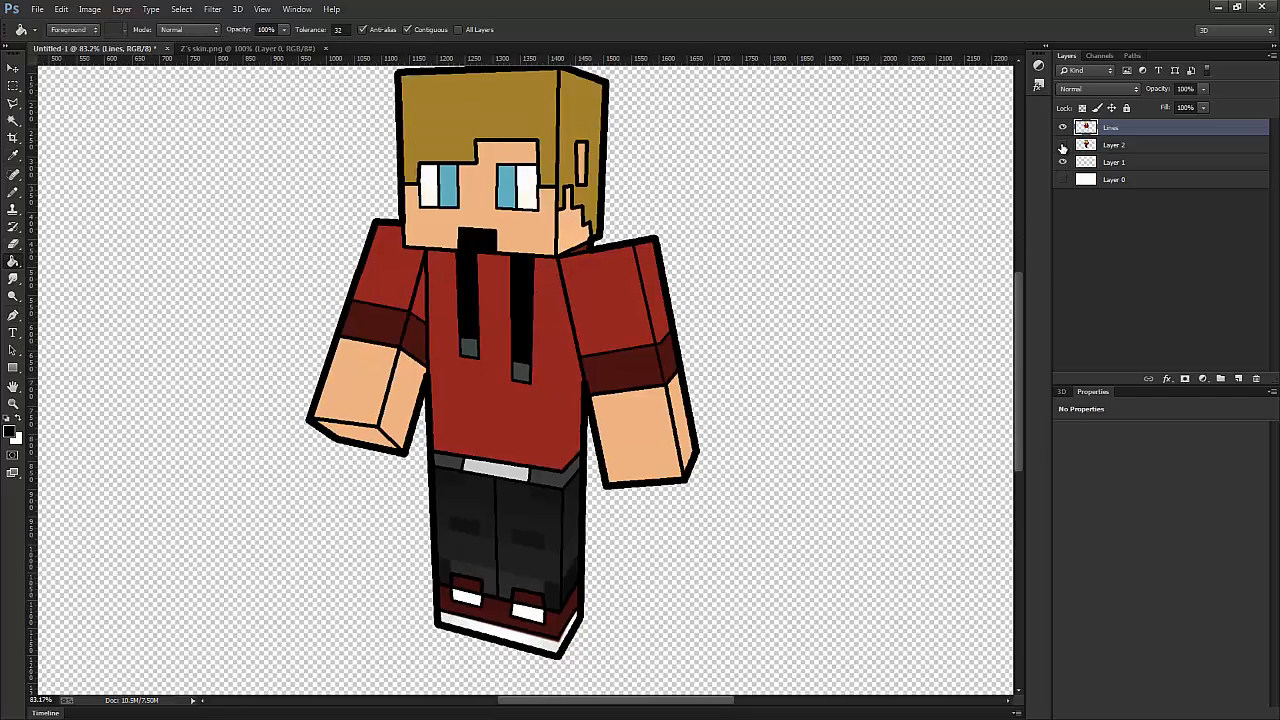
- Sample the skin tone again and fill the side of the face and the ear
left_click(1062, 146)
key("i")
left_click(488, 188)
key("g")
left_click(572, 230)
scroll(588, 244, "up", 4)
left_click(582, 130)
- Fill the outer parts of both eyes with white, keeping the face in the skin tone
key("x")
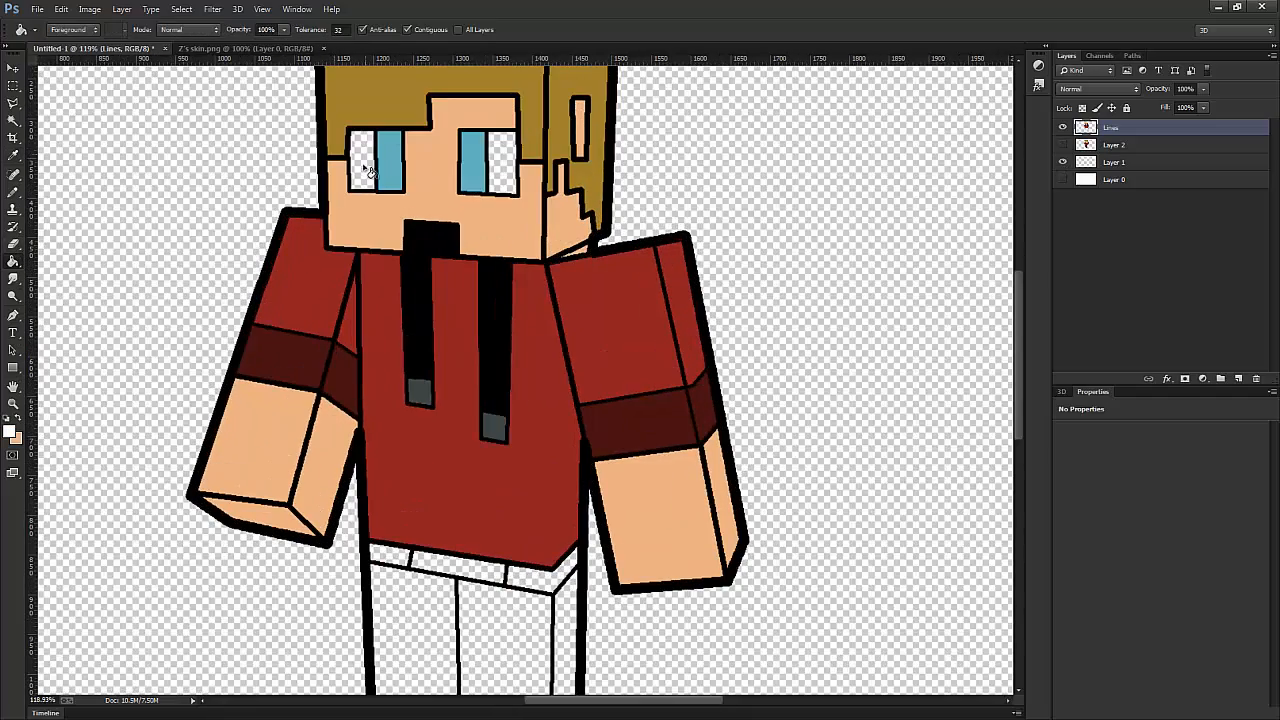
left_click(364, 168)
left_click(502, 166)
left_click(488, 234)
key("x")
left_click(488, 234)
scroll(488, 236, "up", 1)
scroll(696, 470, "down", 5)
- Sample the trousers' near-black from Layer 2 and fill the fronts and side of the legs
left_click(1063, 147)
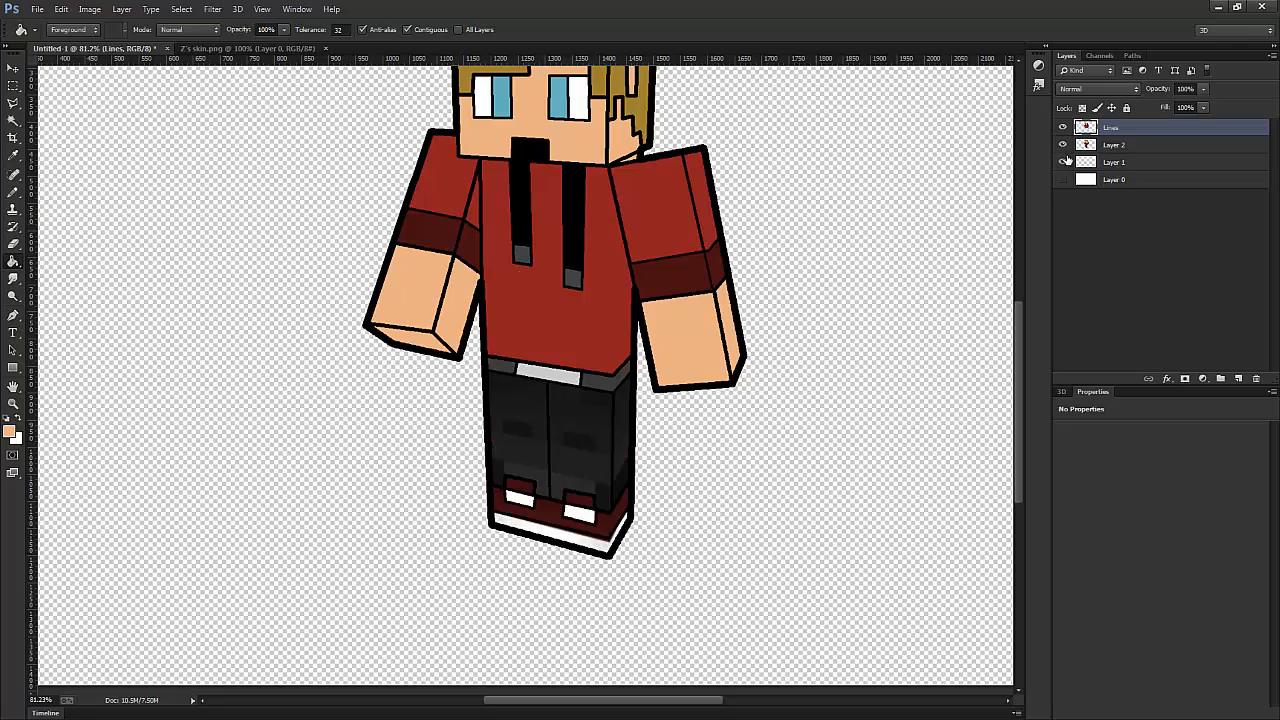
left_click(13, 156)
left_click(564, 407)
left_click(13, 261)
left_click(1063, 148)
left_click(522, 430)
left_click(582, 430)
left_click(622, 424)
- Fill the belt with its sampled dark grey, and the buckle and shoe soles with white
left_click(1063, 148)
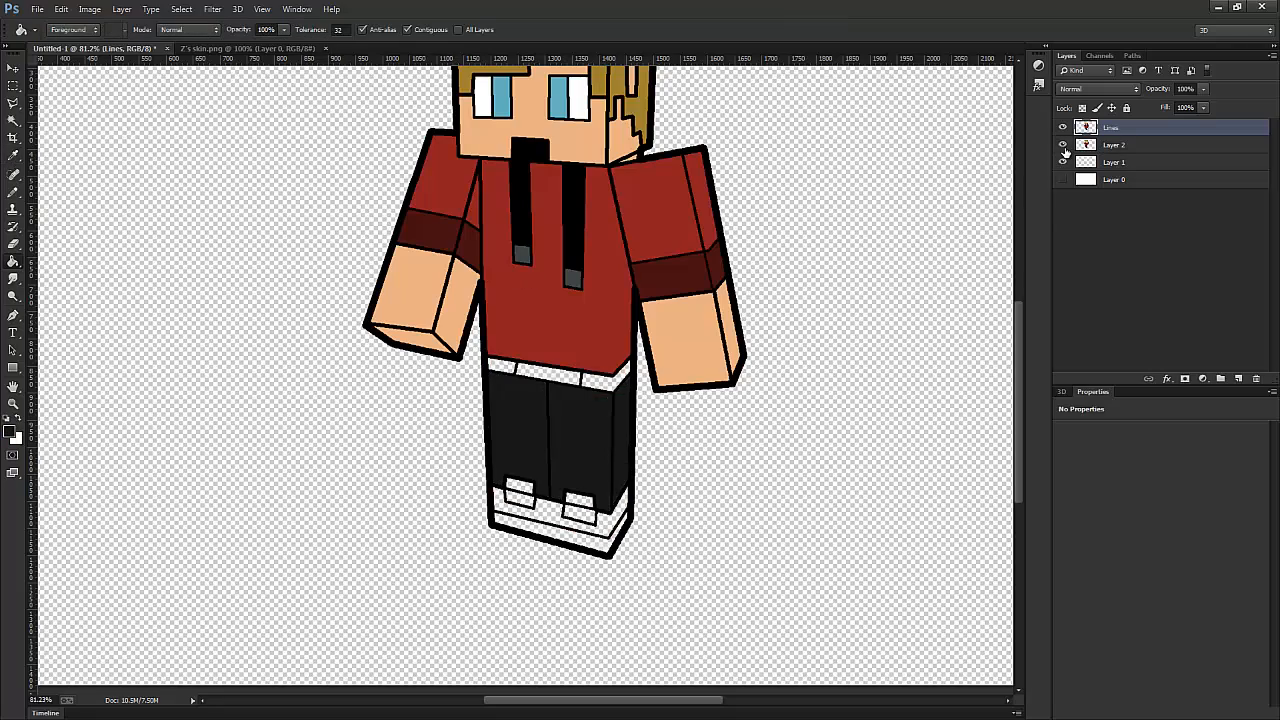
key("i")
left_click(596, 378)
key("g")
key("x")
left_click(540, 370)
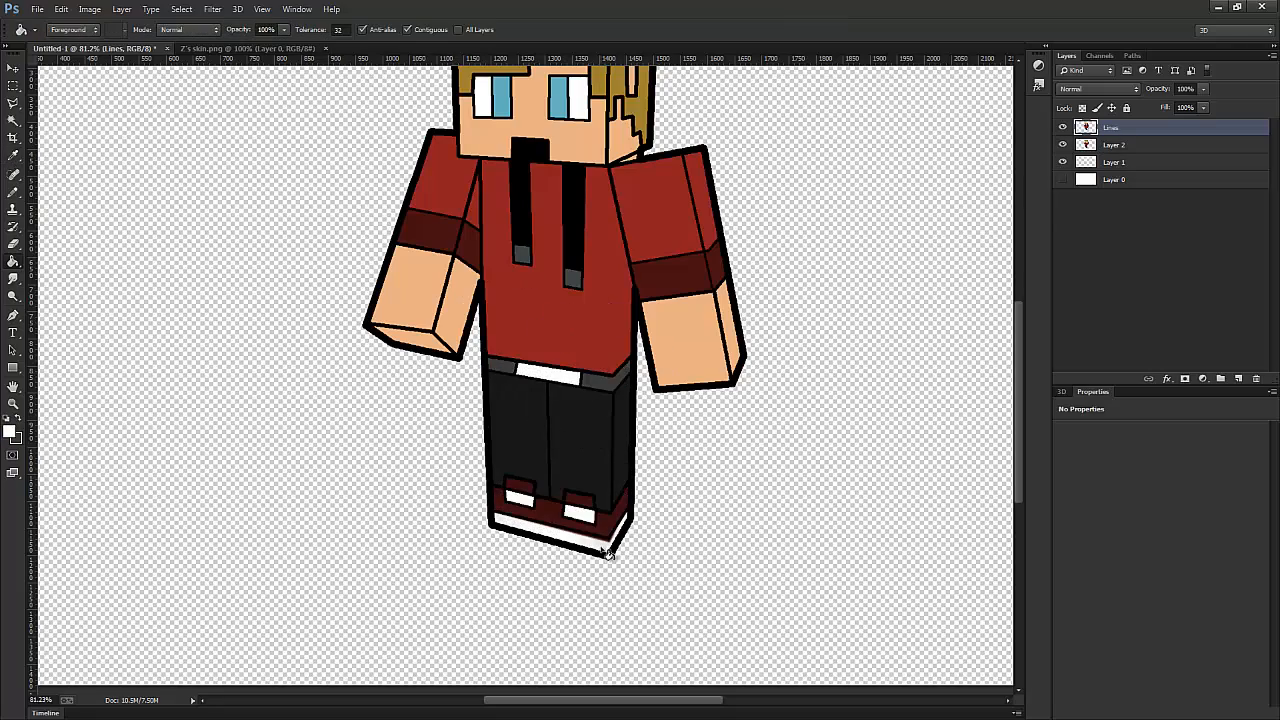
- Sample the shoes' dark red, fill the shoe areas on the Lines layer, and hide Layer 2
scroll(625, 536, "up", 5)
left_click(13, 156)
left_click(452, 477)
left_click(13, 261)
left_click(450, 468)
left_click(593, 483)
scroll(596, 483, "down", 9)
left_click(1063, 146)
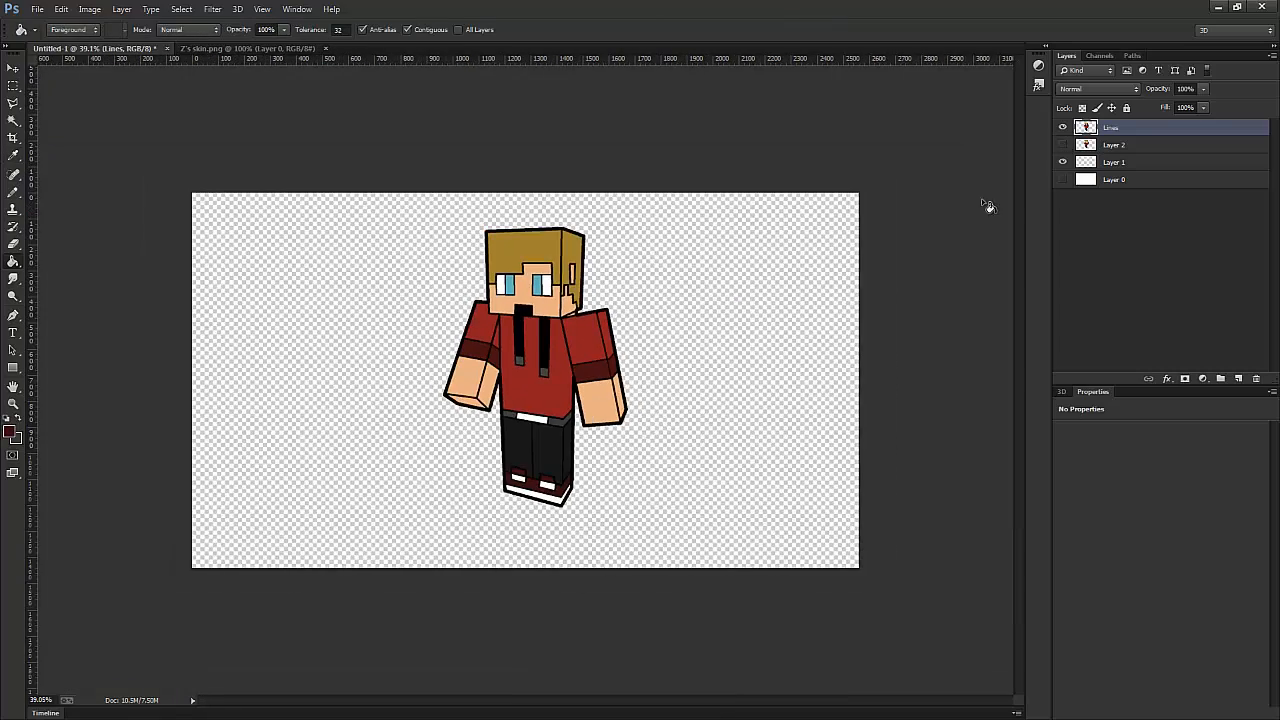
- Check the coloured drawing by toggling the Lines layer, then select the white Layer 0 and make it visible
scroll(988, 205, "up", 2)
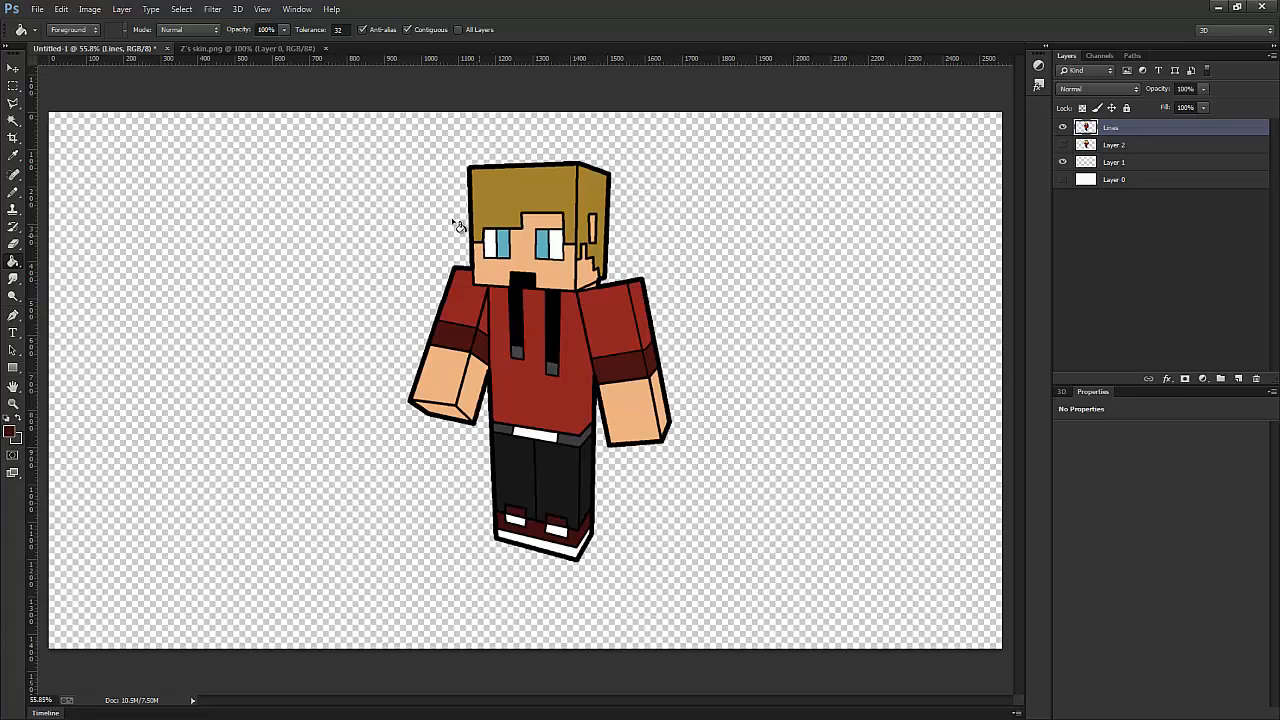
left_click(1061, 127)
left_click(1061, 127)
left_click(1135, 189)
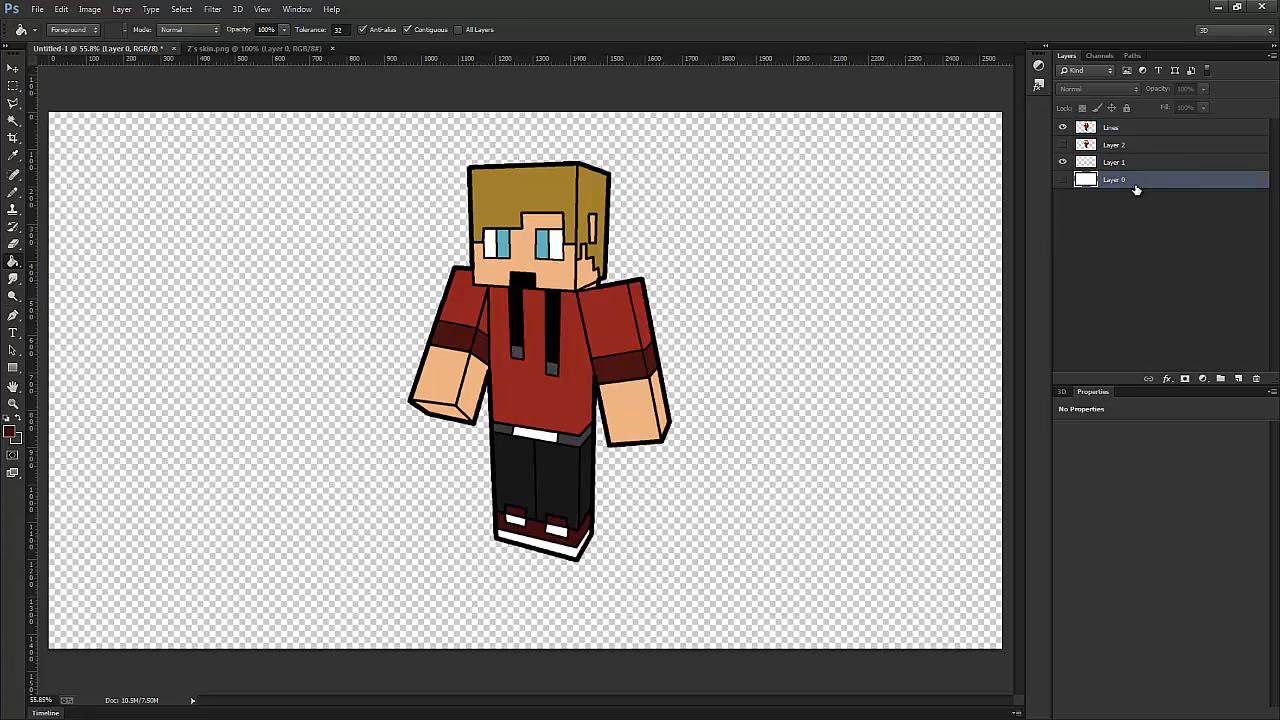
left_click(1063, 180)
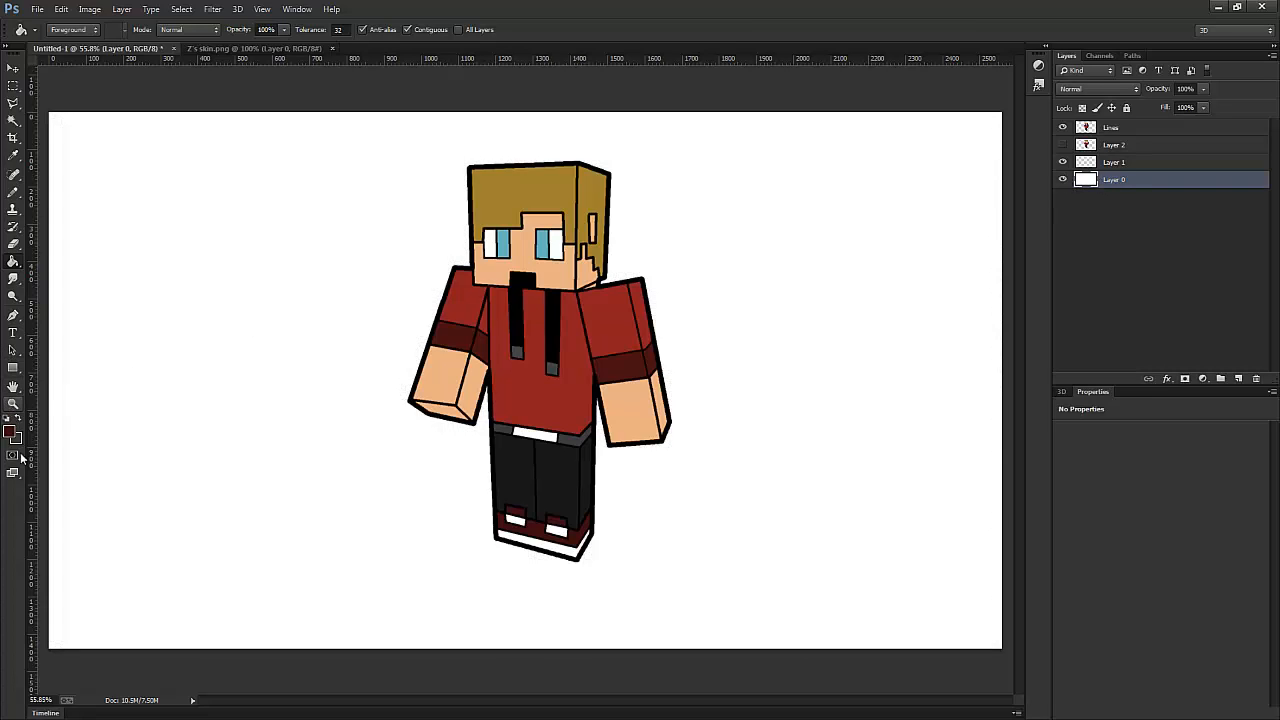
- Choose the Gradient tool and set a light grey foreground colour and a #505050 background colour
left_click(7, 419)
left_click_drag(13, 261, 76, 261)
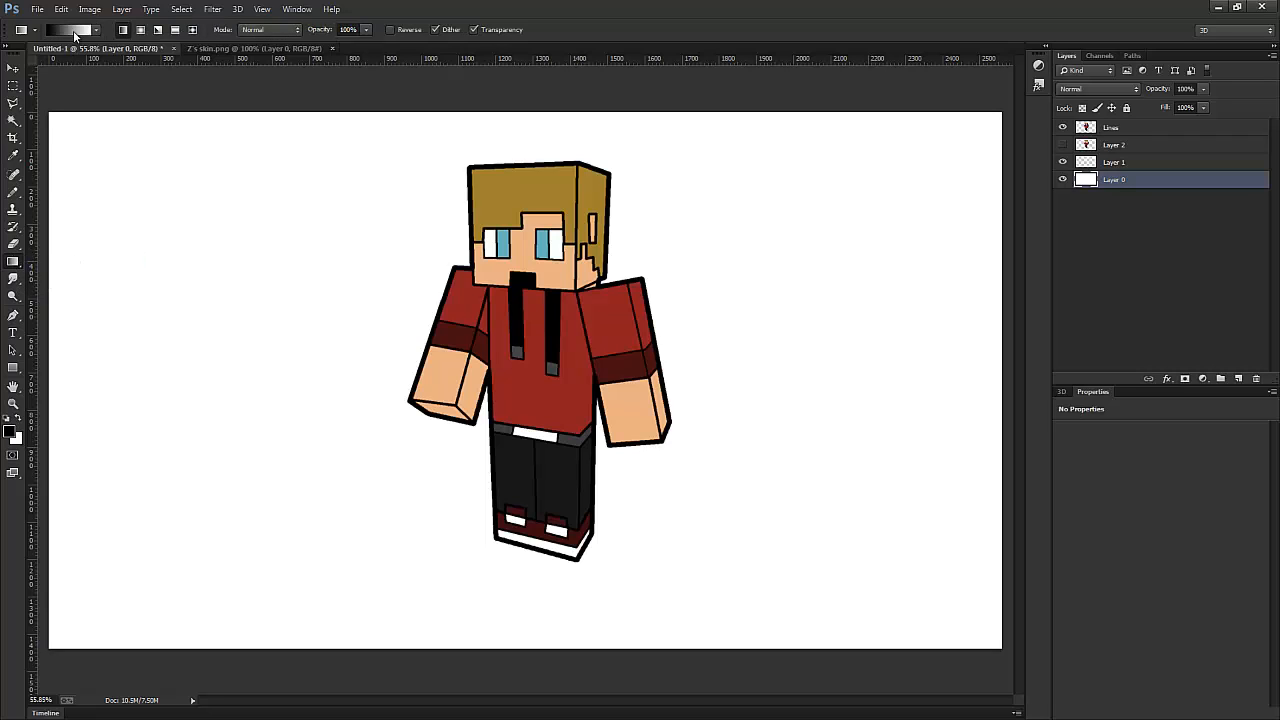
key("i")
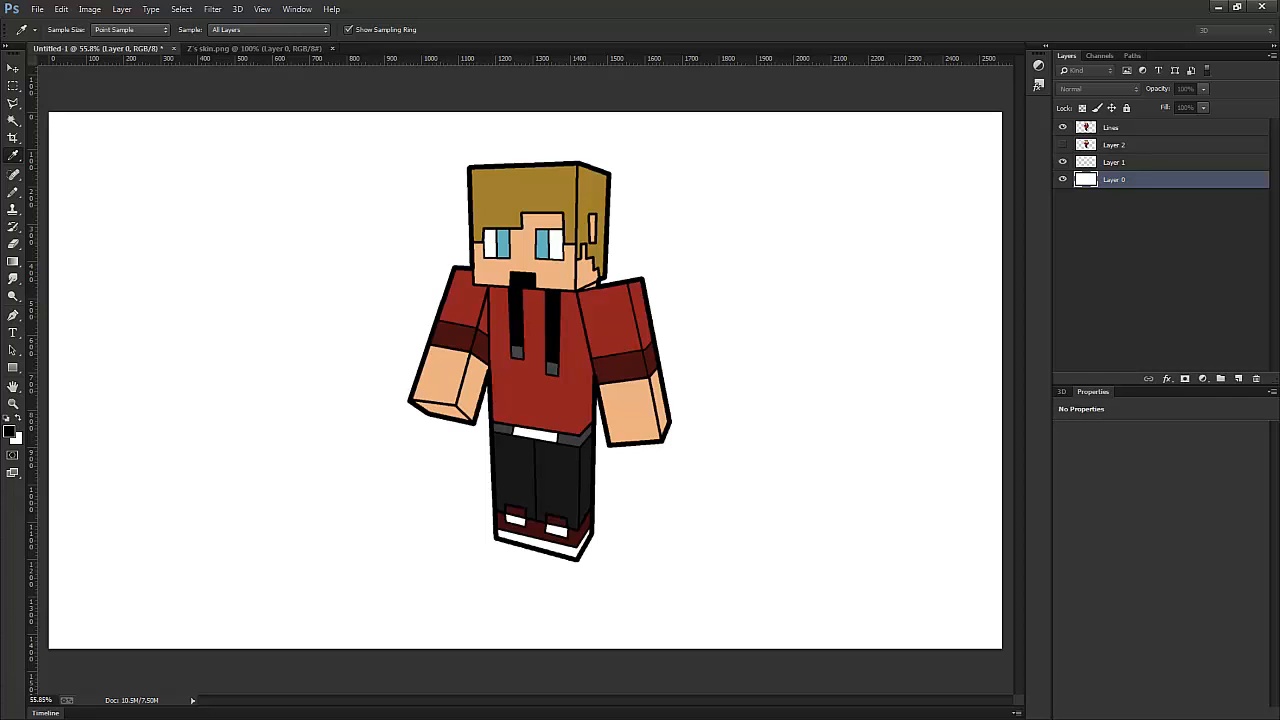
left_click_drag(0, 300, 499, 305)
left_click(531, 341)
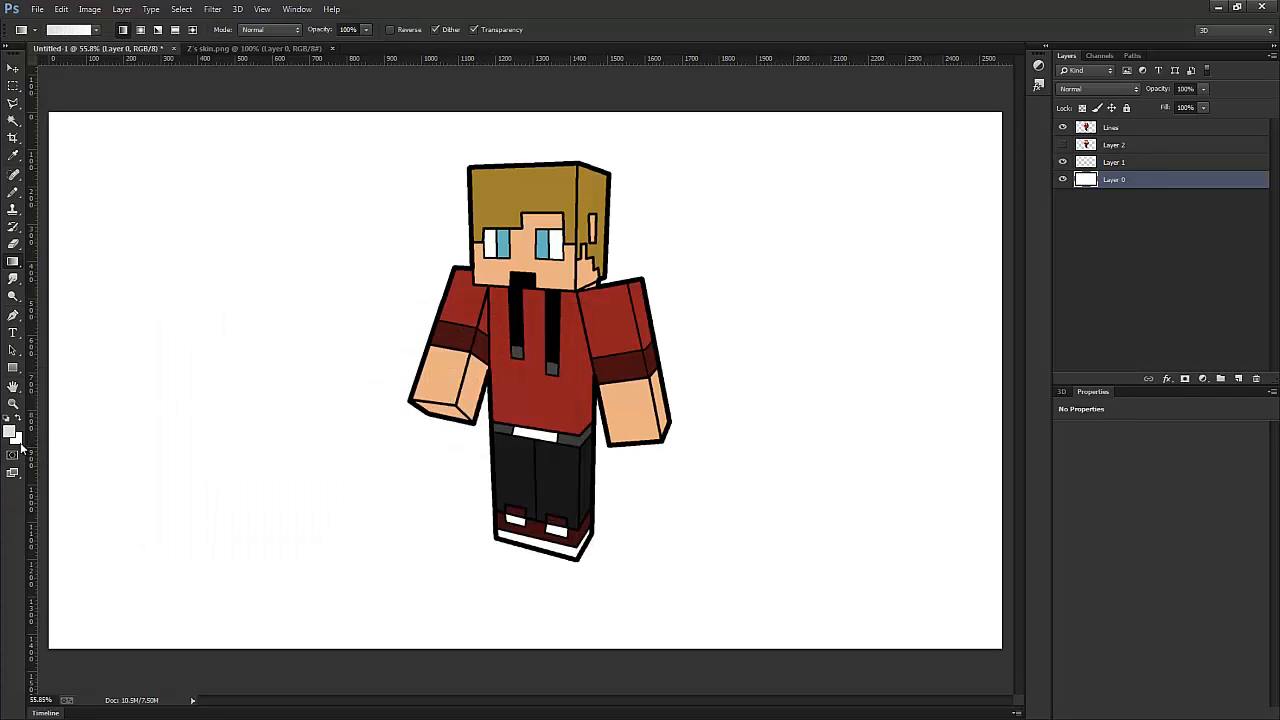
left_click(16, 438)
mouse_move(232, 440)
left_mouse_down()
mouse_move(210, 440)
mouse_move(217, 457)
left_mouse_up()
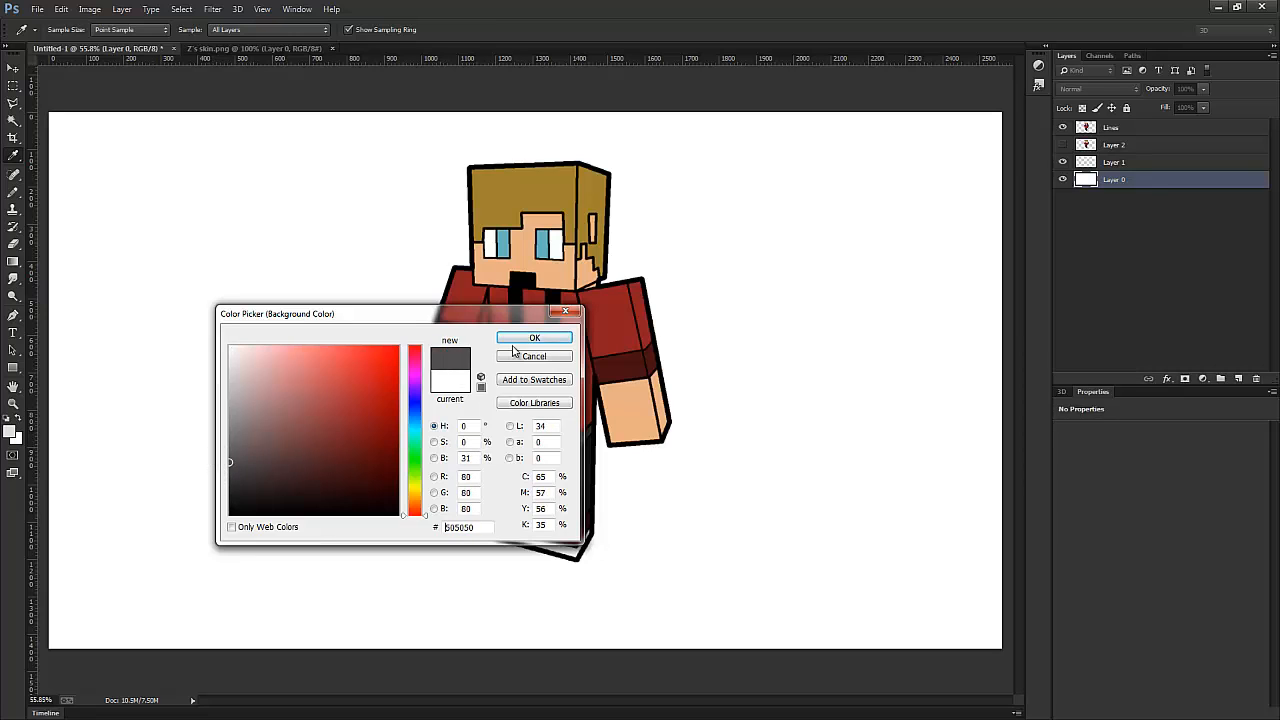
left_click(534, 337)
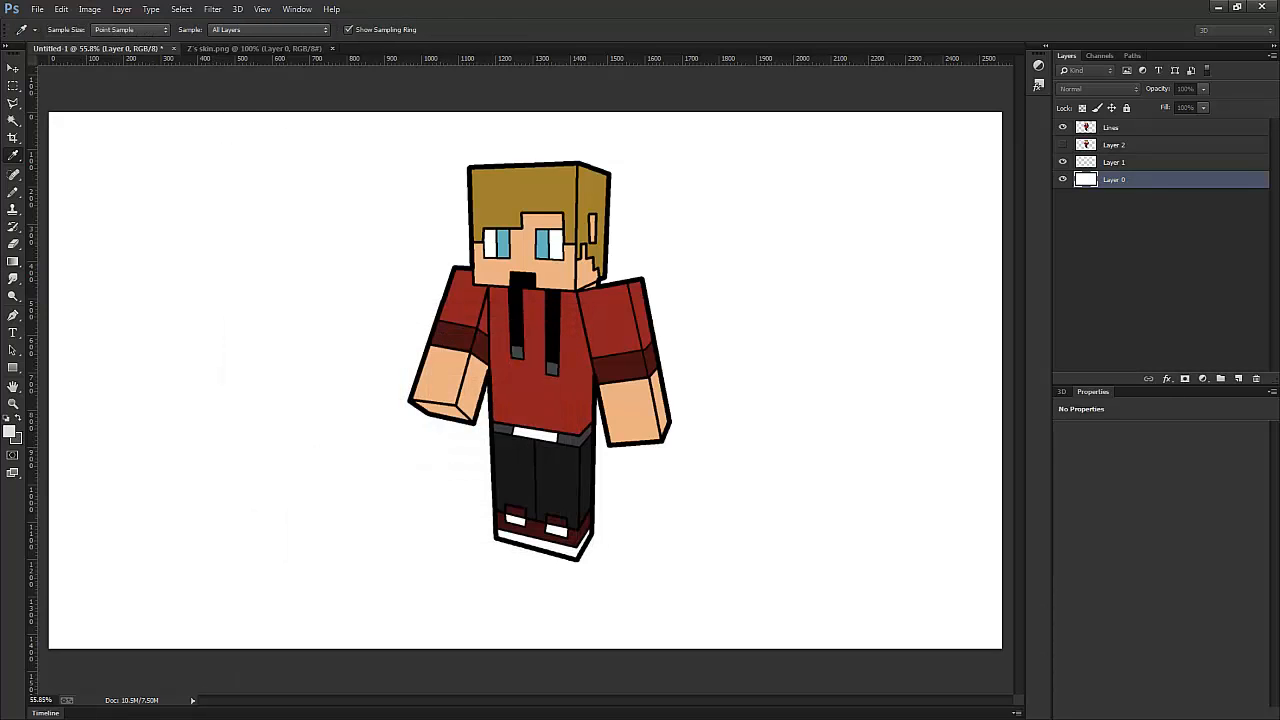
- Edit the foreground-to-background gradient so the light grey colour stop sits at 61%
left_click_drag(0, 196, 314, 191)
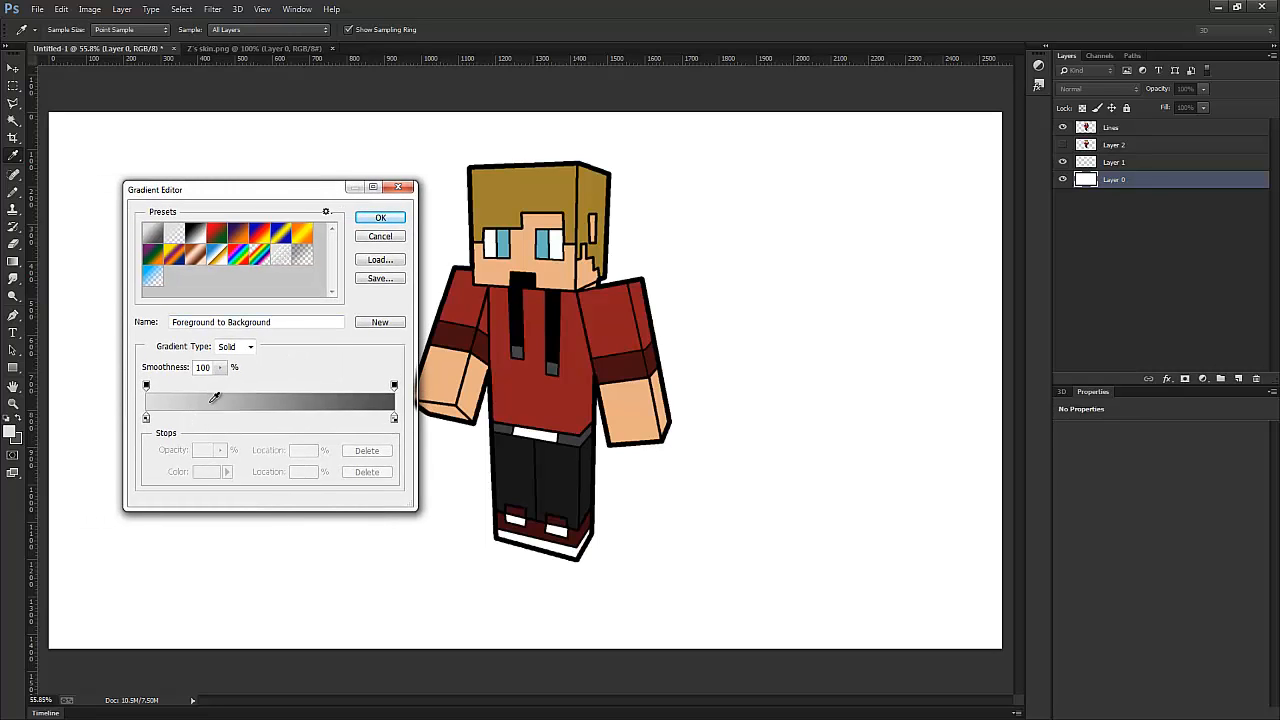
left_click_drag(395, 388, 401, 390)
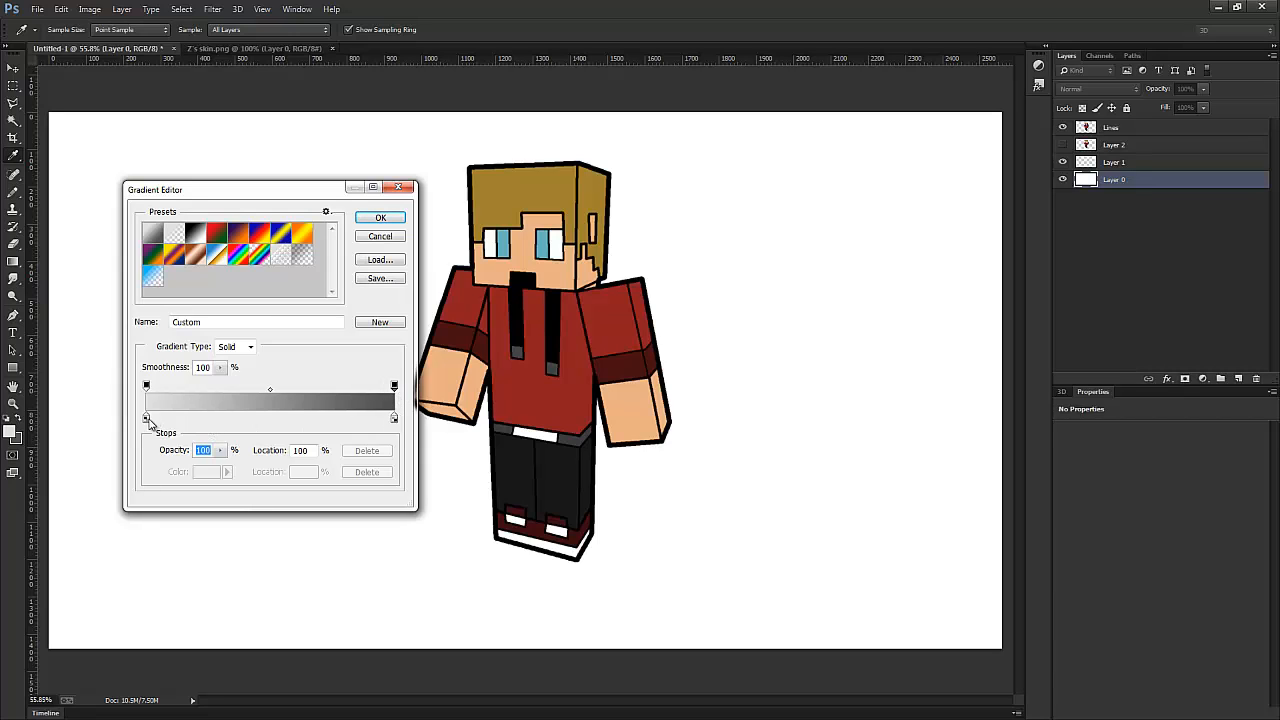
left_click_drag(147, 420, 297, 418)
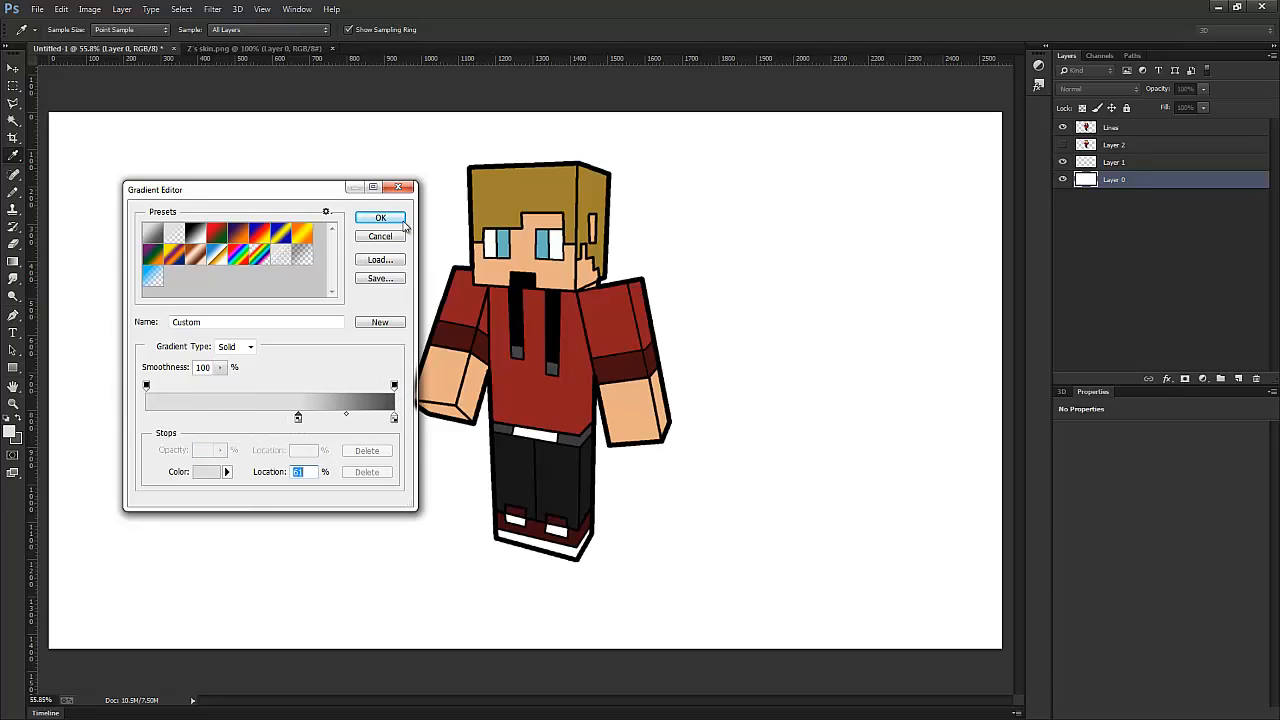
left_click(396, 220)
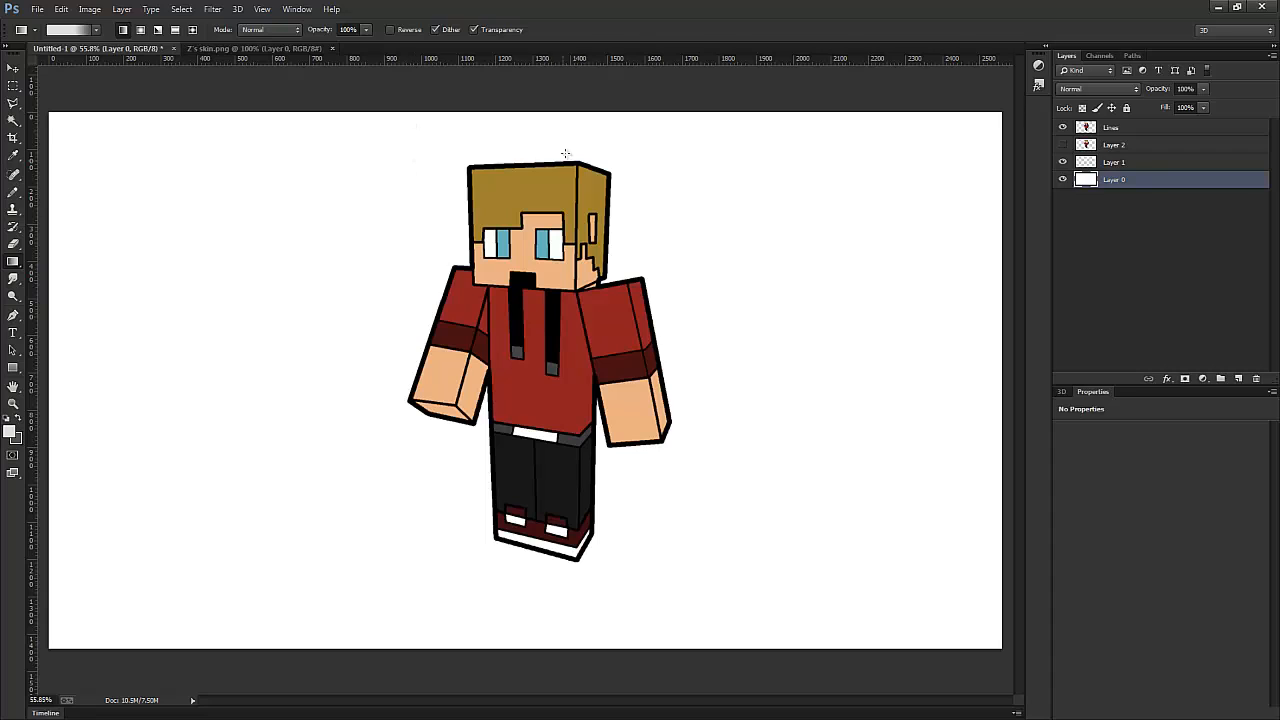
- Fill Layer 0 with a vertical gradient from light grey above to dark grey below, ending past the canvas's lower edge
left_click_drag(549, 125, 576, 598)
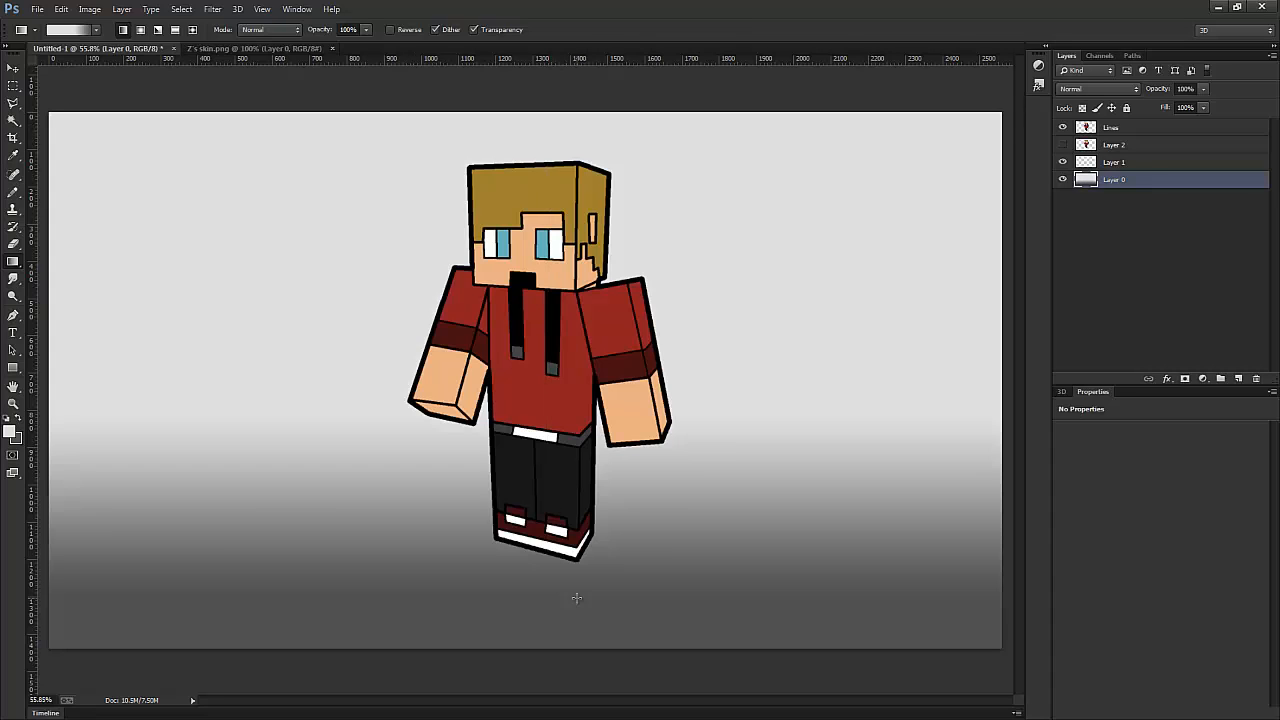
left_click_drag(535, 125, 535, 696)
scroll(566, 625, "down", 1)
scroll(566, 625, "down", 1)
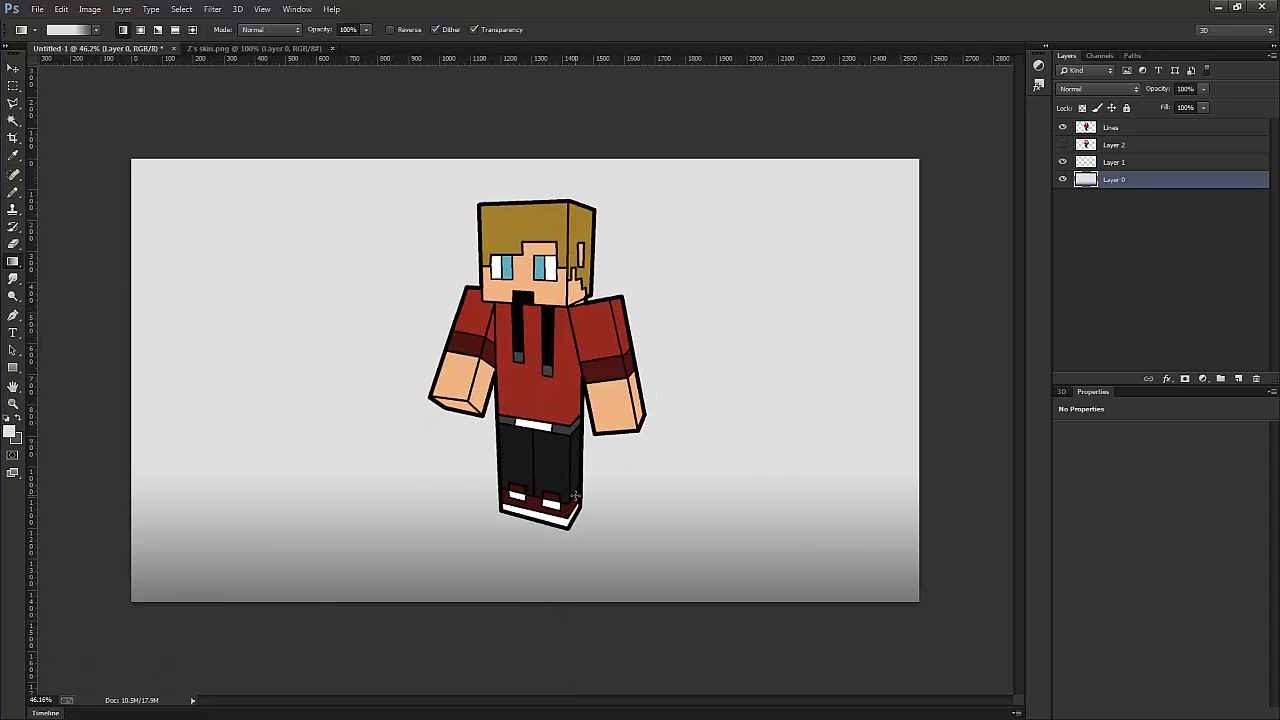
- Move Layer 1 below Layer 0 and draw a wide, flat elliptical selection around the character's feet
left_click_drag(1130, 161, 1115, 192)
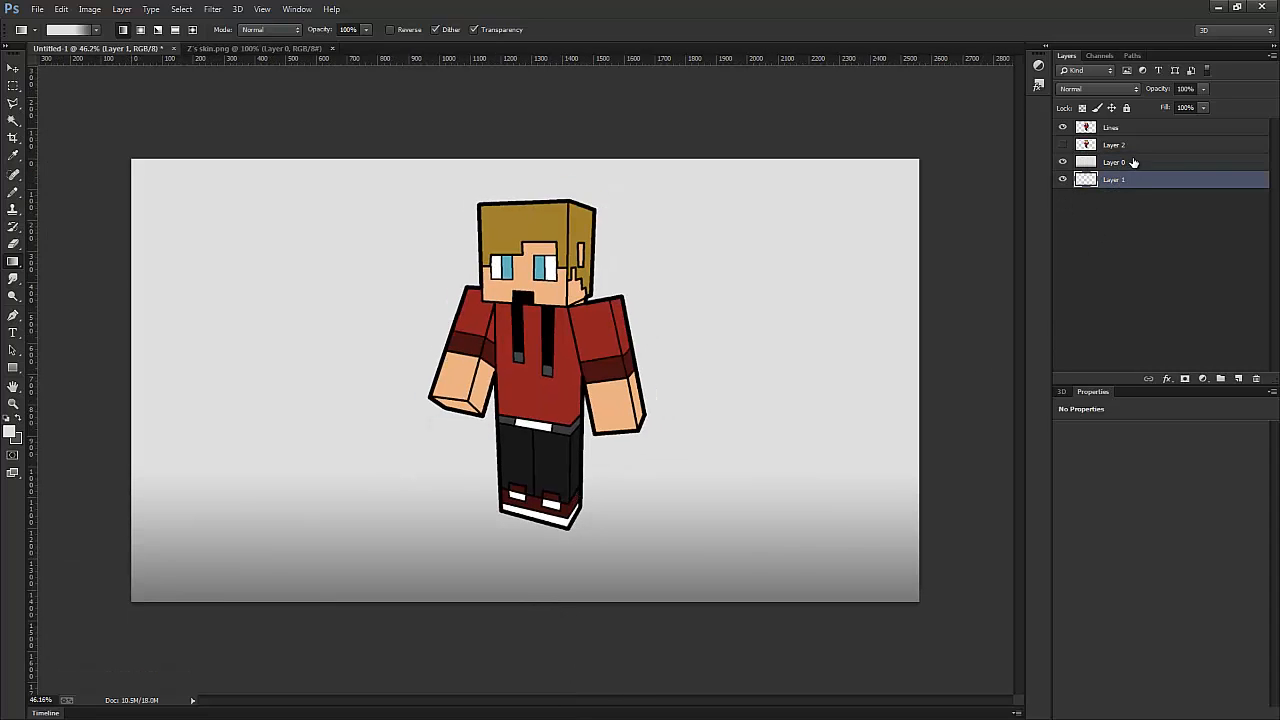
right_click(13, 85)
left_click(75, 95)
scroll(563, 550, "up", 2)
scroll(484, 565, "up", 1)
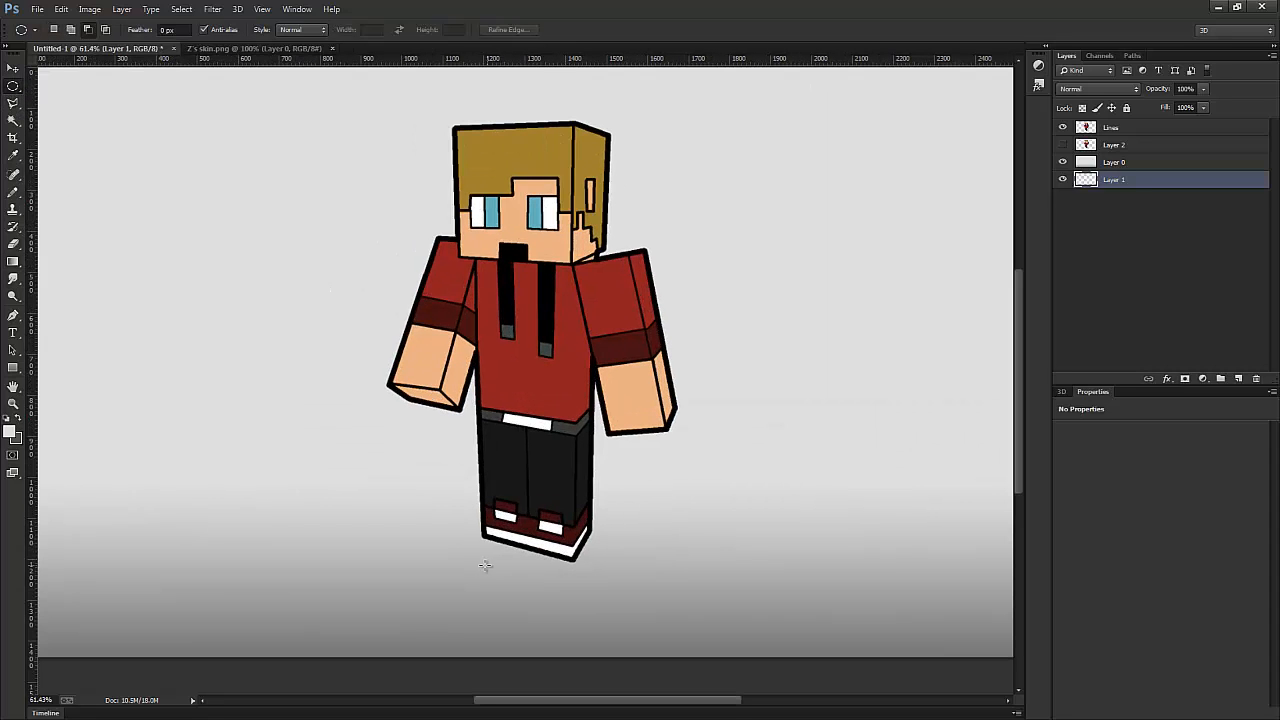
left_click_drag(666, 574, 658, 572)
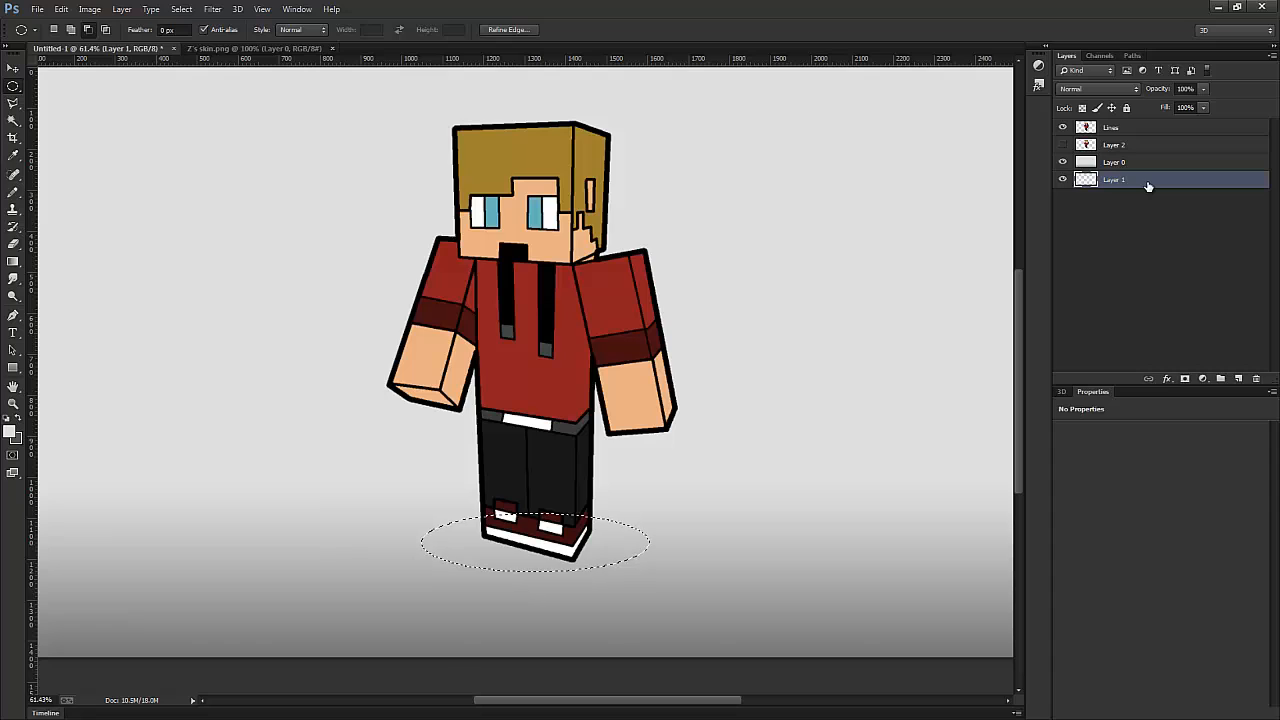
- Swap the foreground and background colours and fill the elliptical selection on Layer 1 with dark grey using the Paint Bucket
left_click(19, 419)
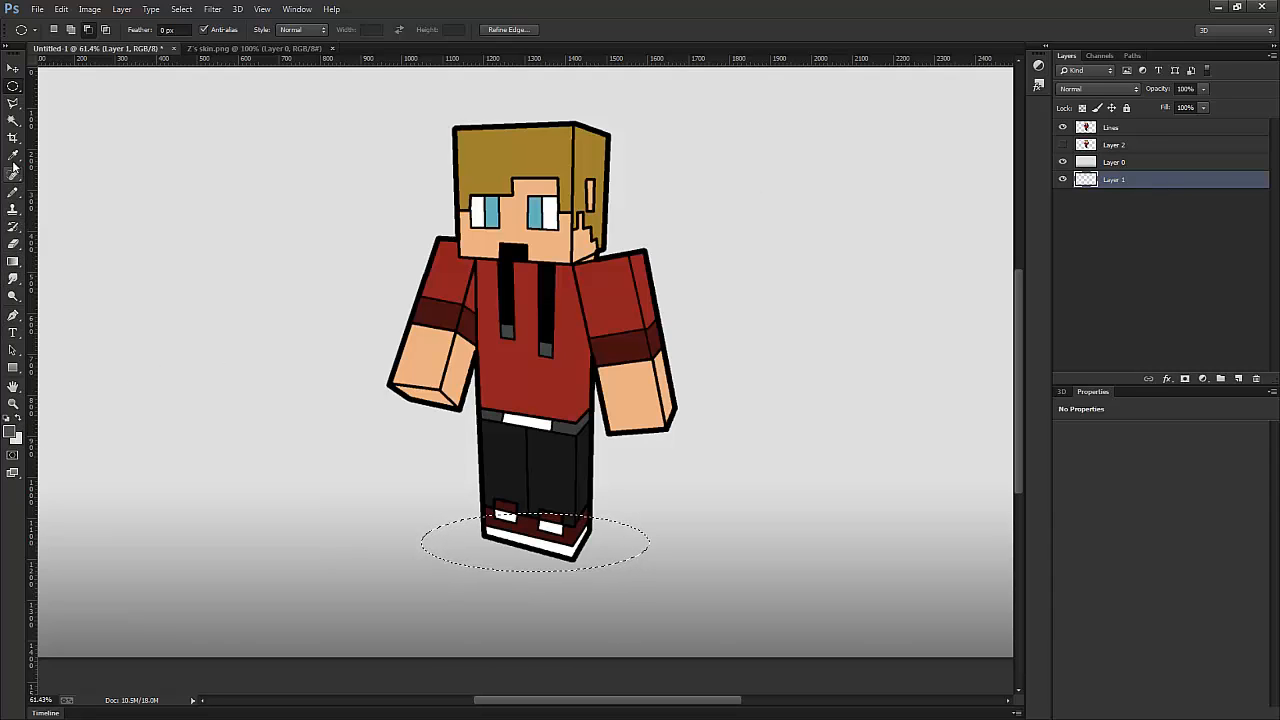
left_click(13, 261)
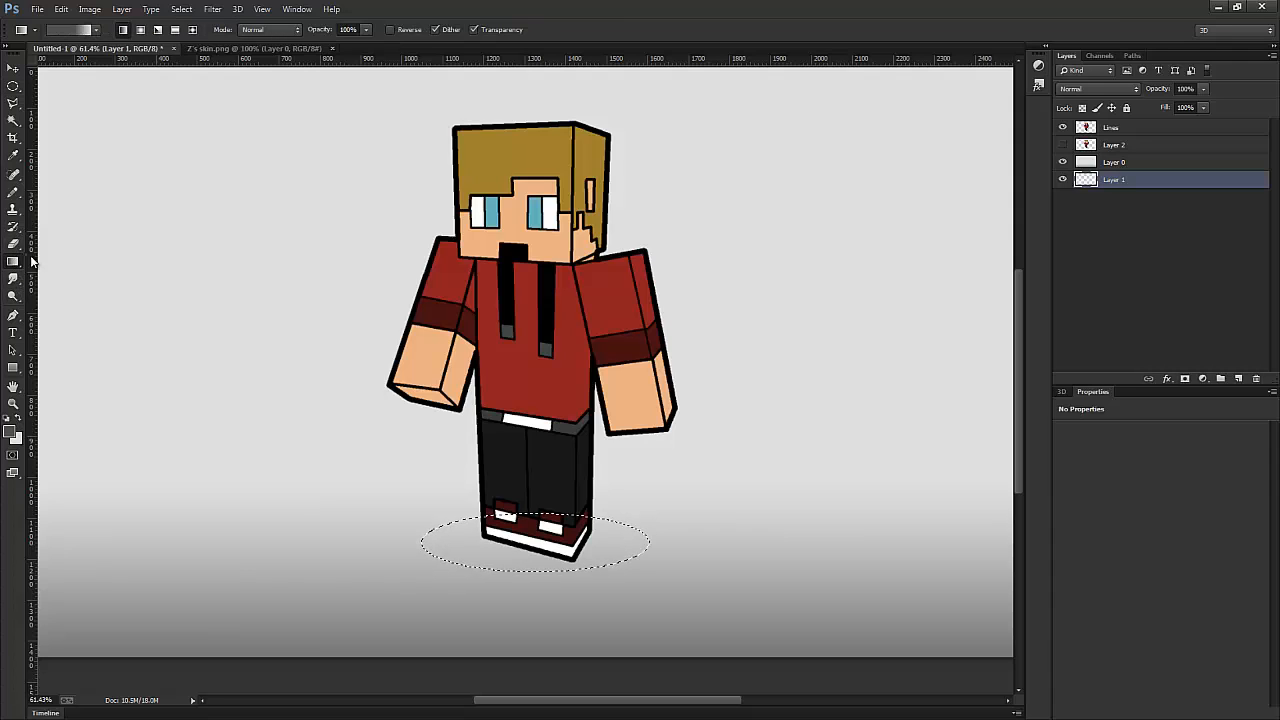
right_click(13, 261)
left_click(75, 272)
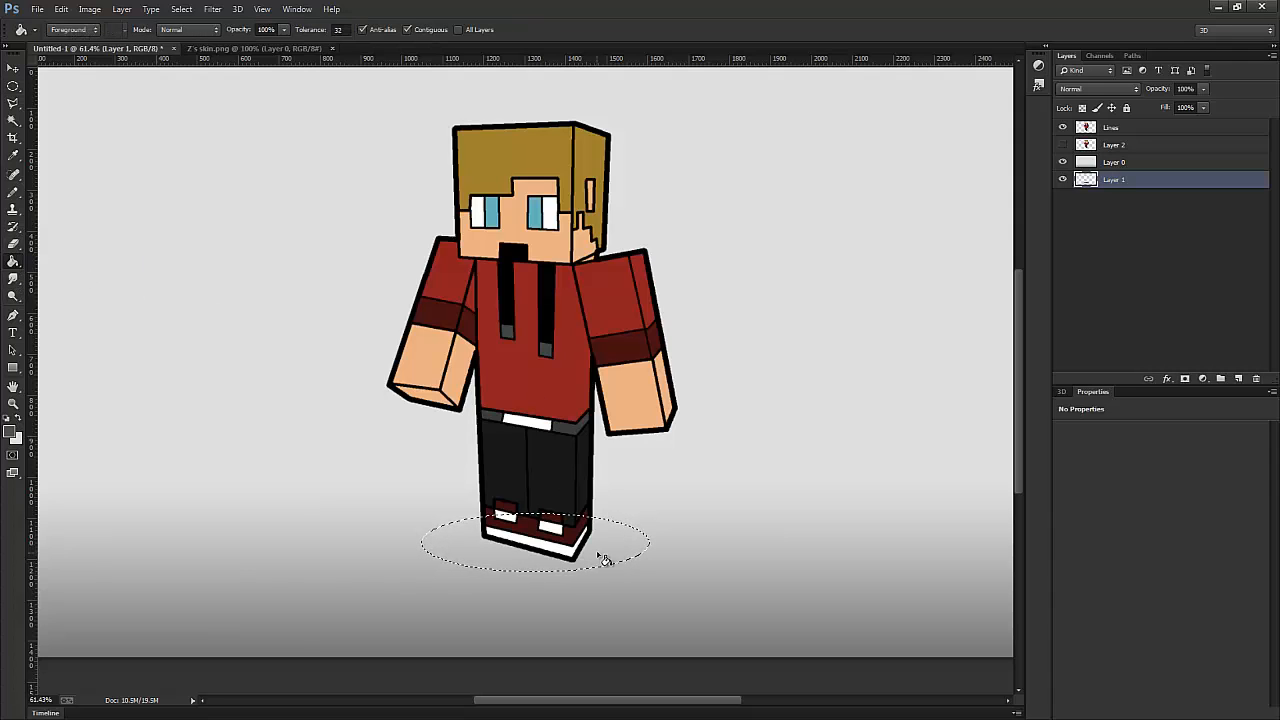
- Move Layer 1 above Layer 0, clear the selection and reduce the shadow layer's opacity to 49%
left_click_drag(1113, 180, 1117, 160)
key("ctrl+d")
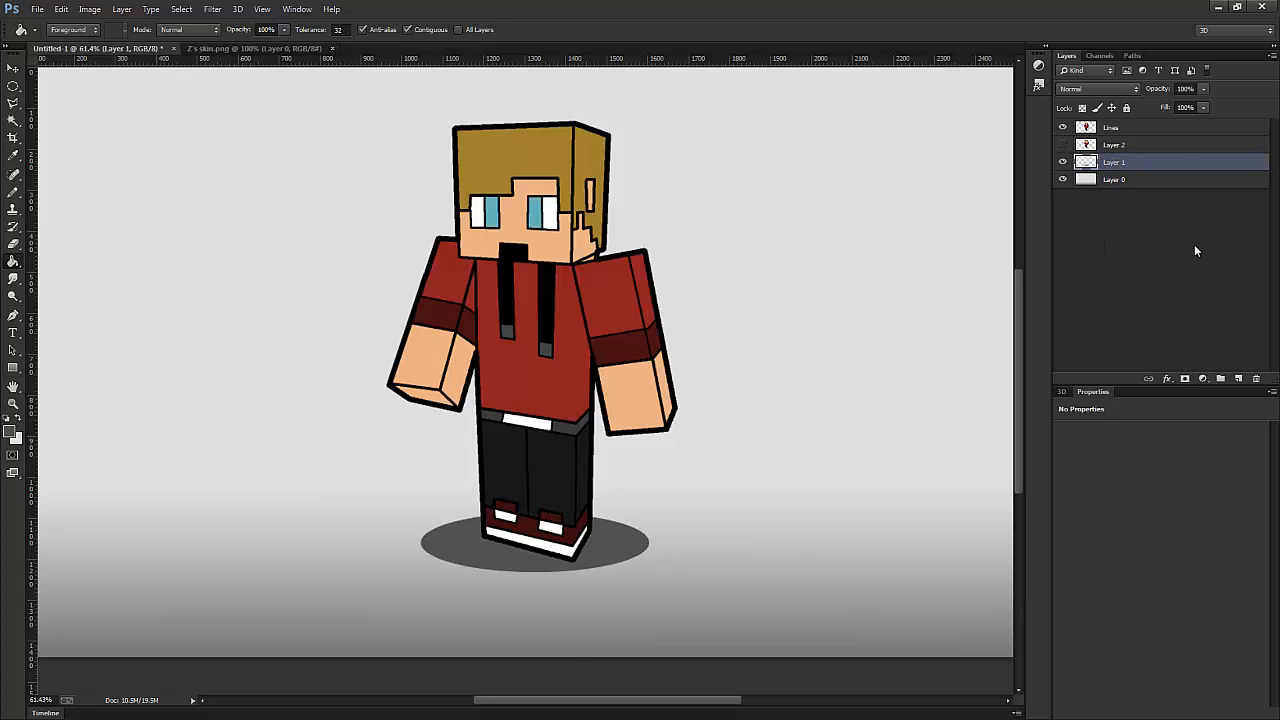
left_click(1202, 89)
left_click_drag(1199, 105, 1168, 102)
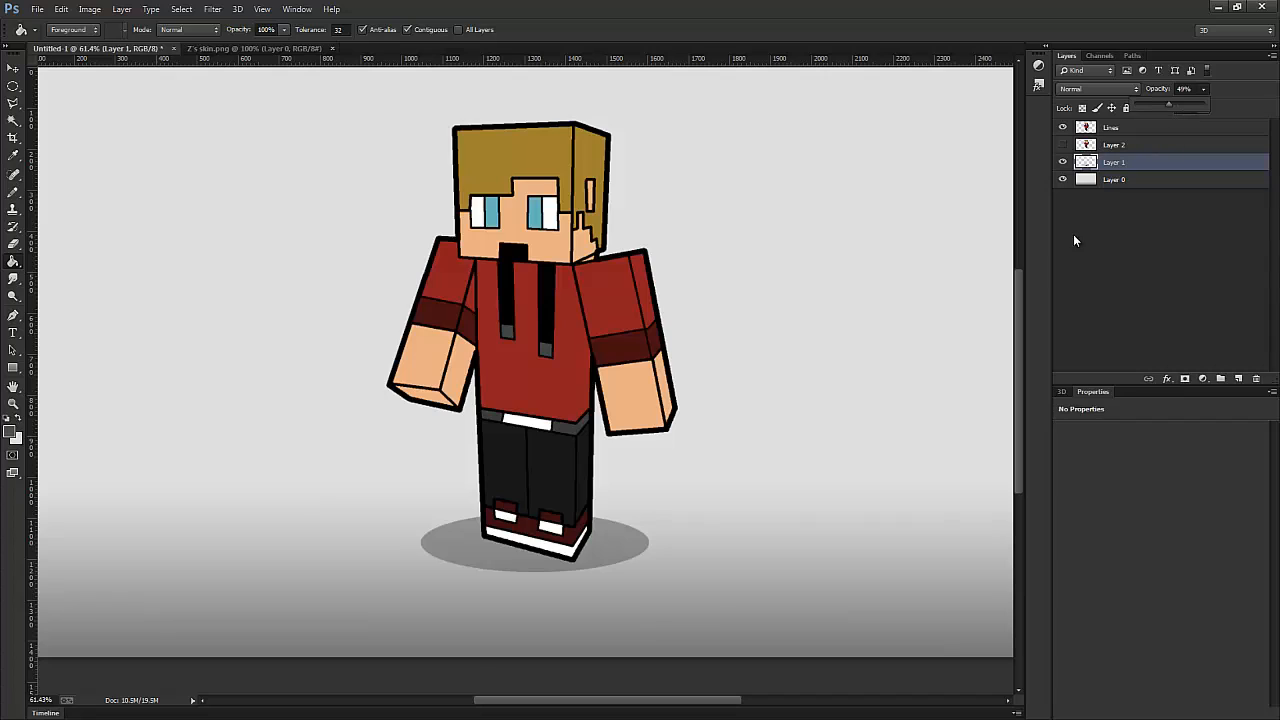
left_click(1107, 537)
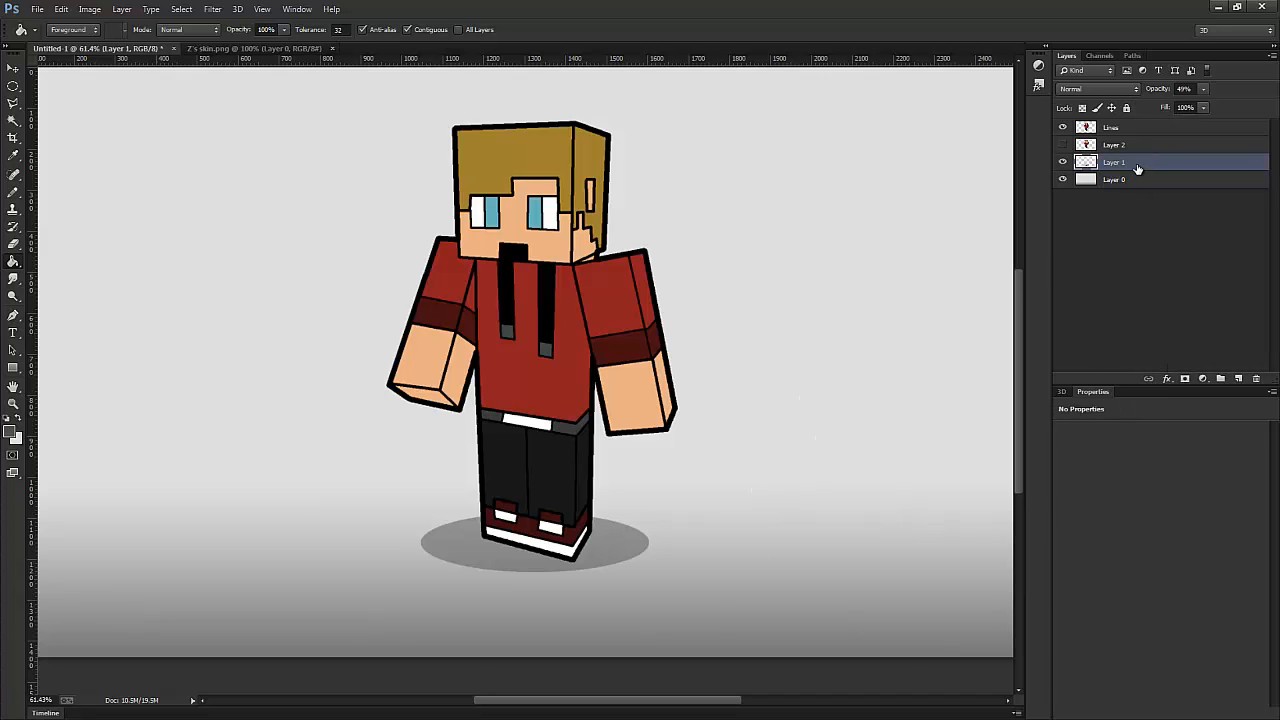
- Nudge the shadow ellipse slightly to the right so it sits centred beneath the character's feet
left_click(13, 67)
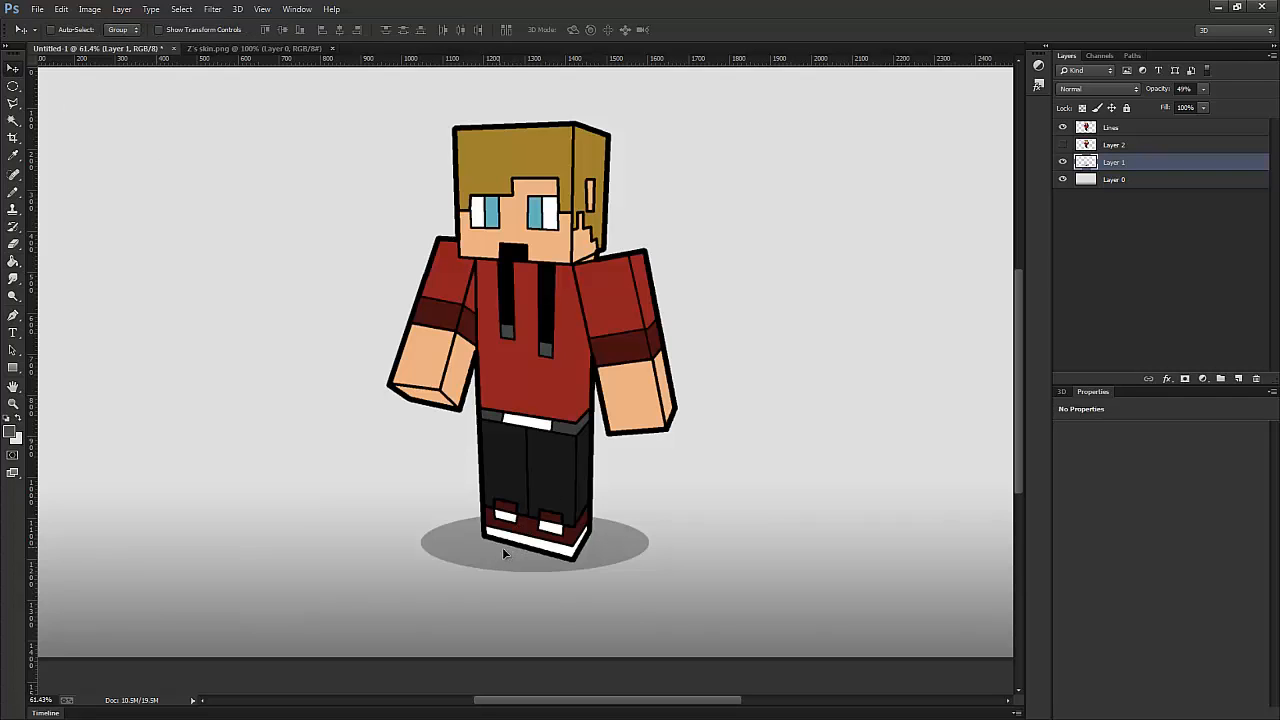
left_click_drag(498, 549, 506, 547)
scroll(715, 452, "down", 4)
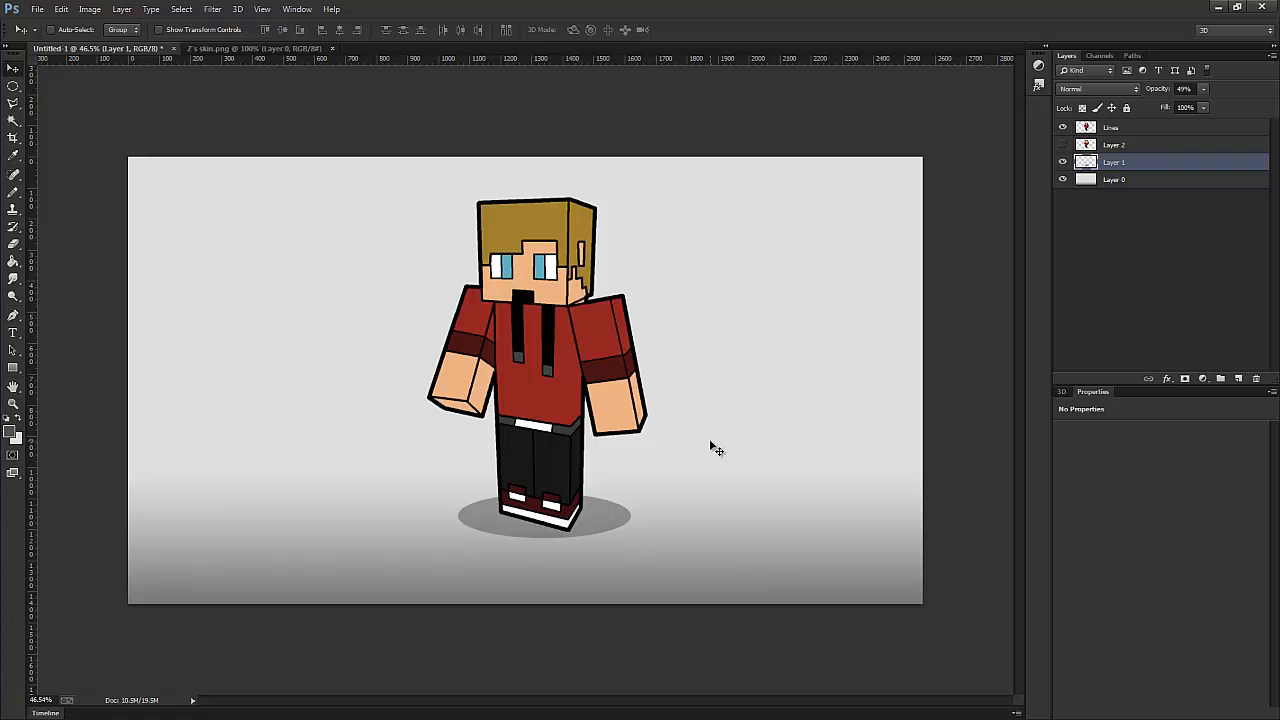
scroll(757, 428, "up", 2)
scroll(656, 304, "up", 1)
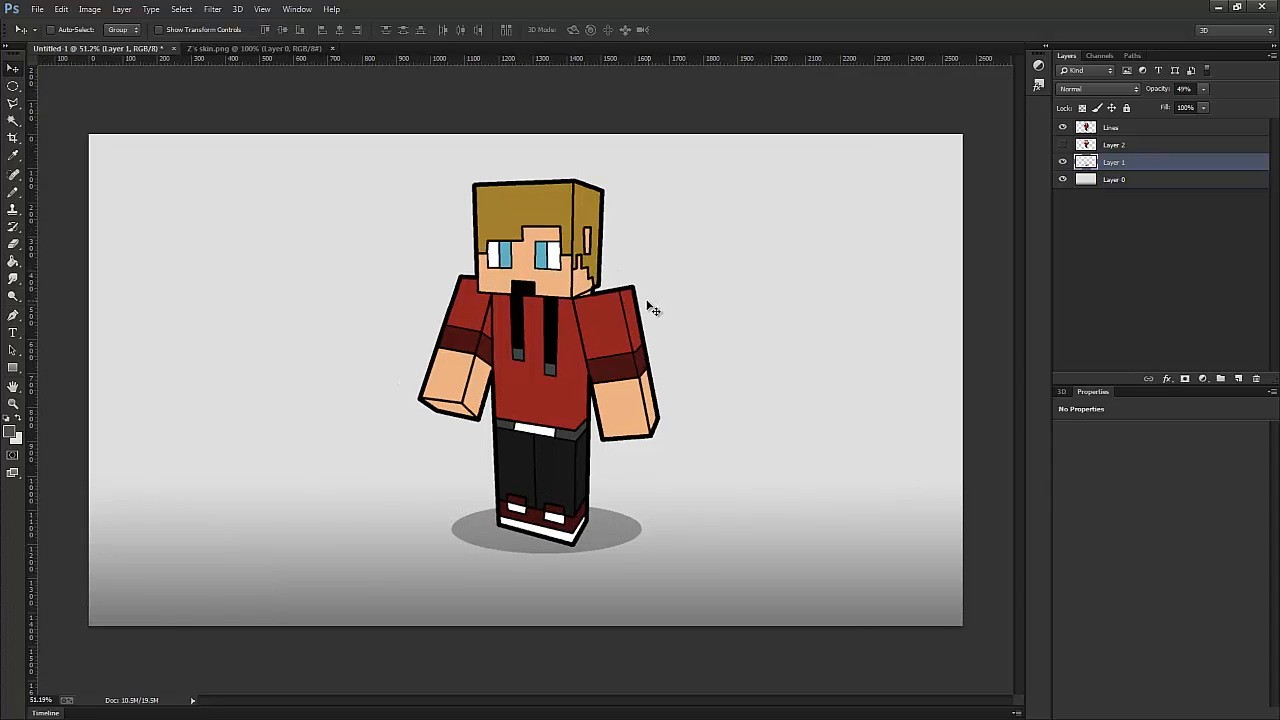